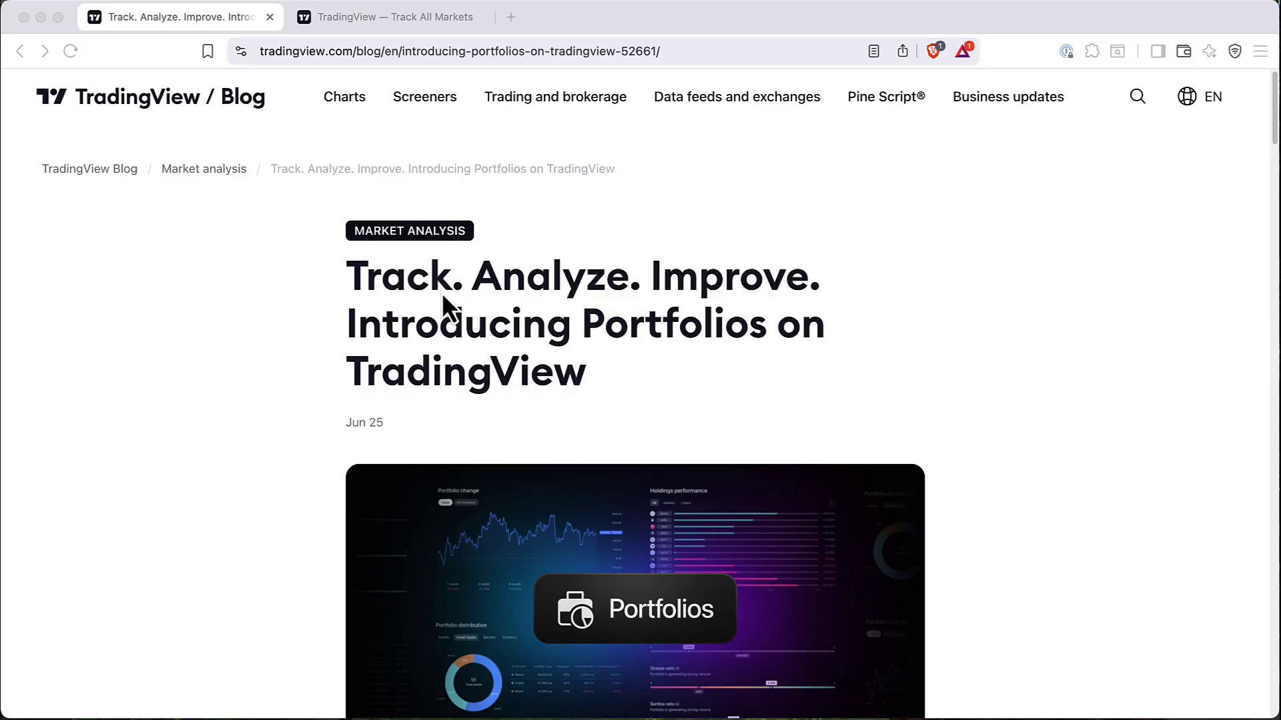
Go to the TradingView tab and open Portfolios from the Products menu
scroll(482, 280, "down", 15)
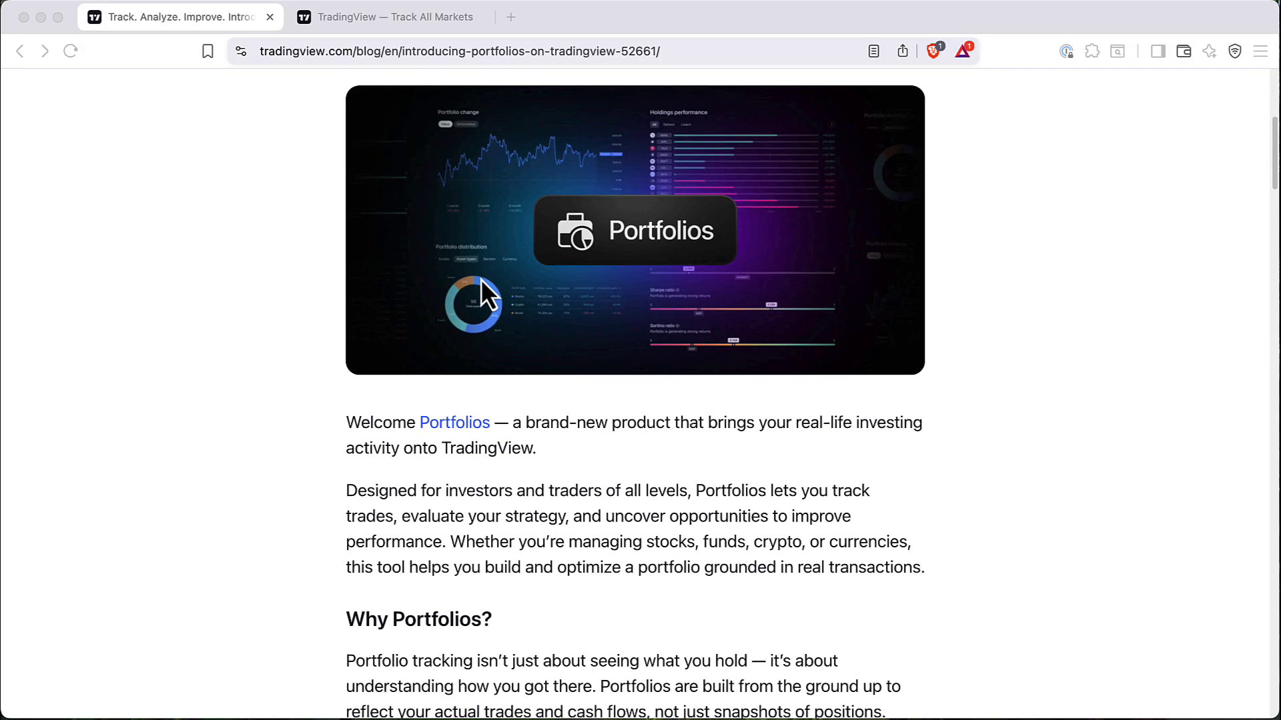
scroll(485, 280, "down", 5)
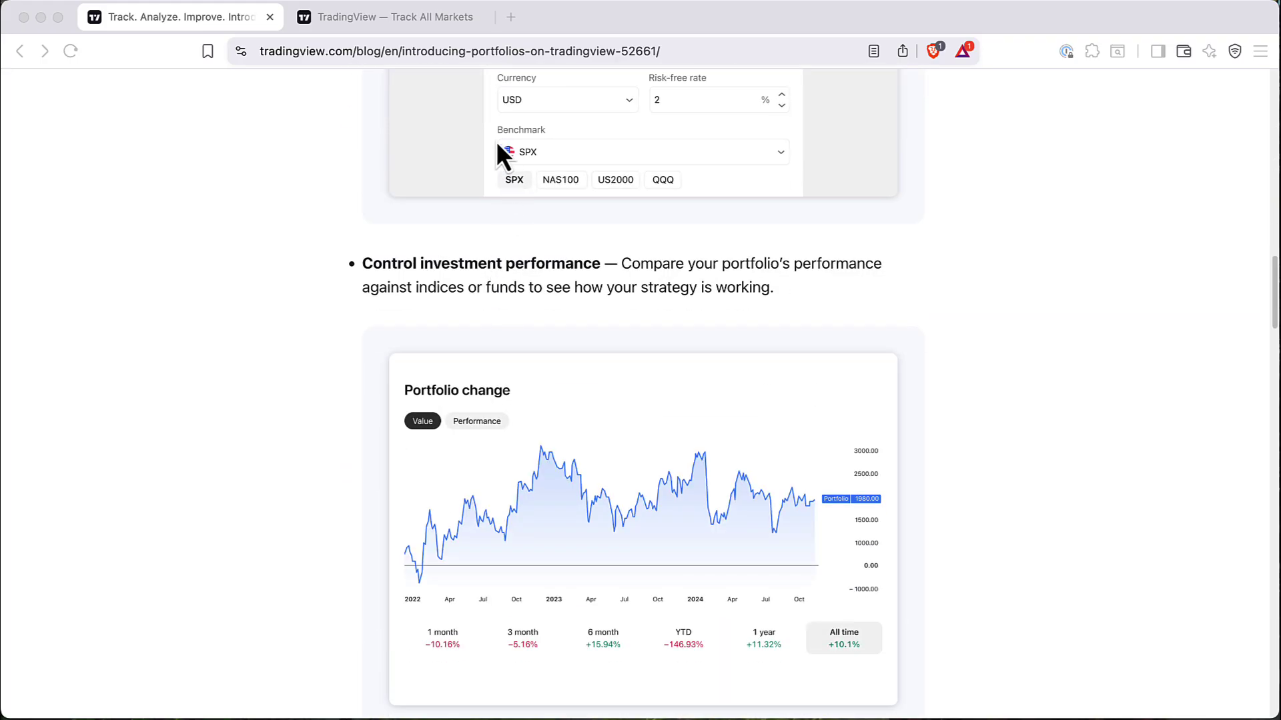
left_click(347, 18)
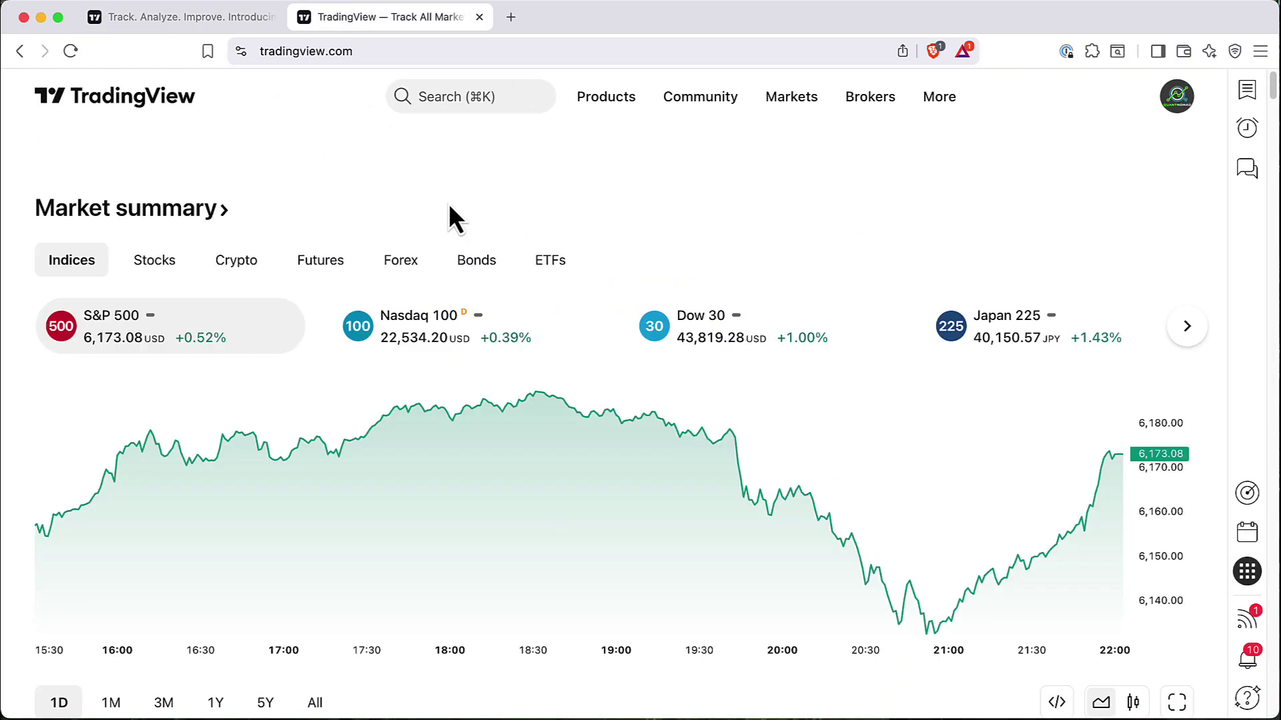
mouse_move(625, 116)
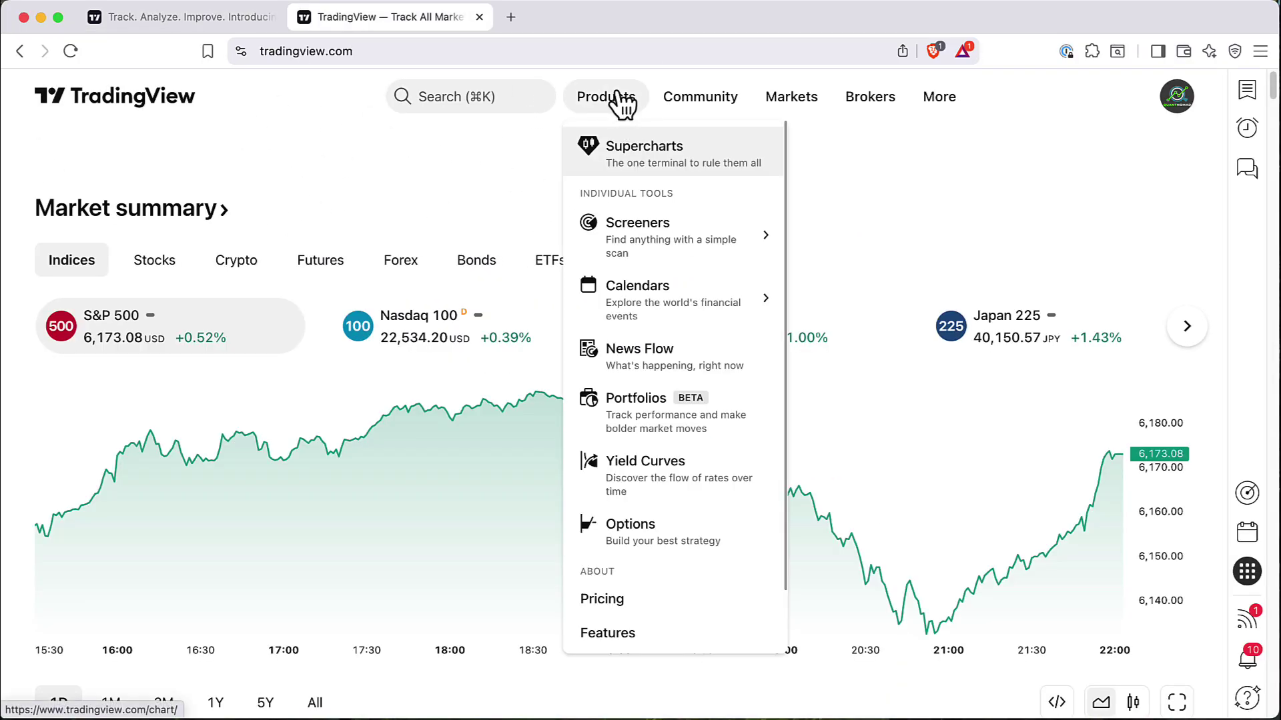
left_click(637, 422)
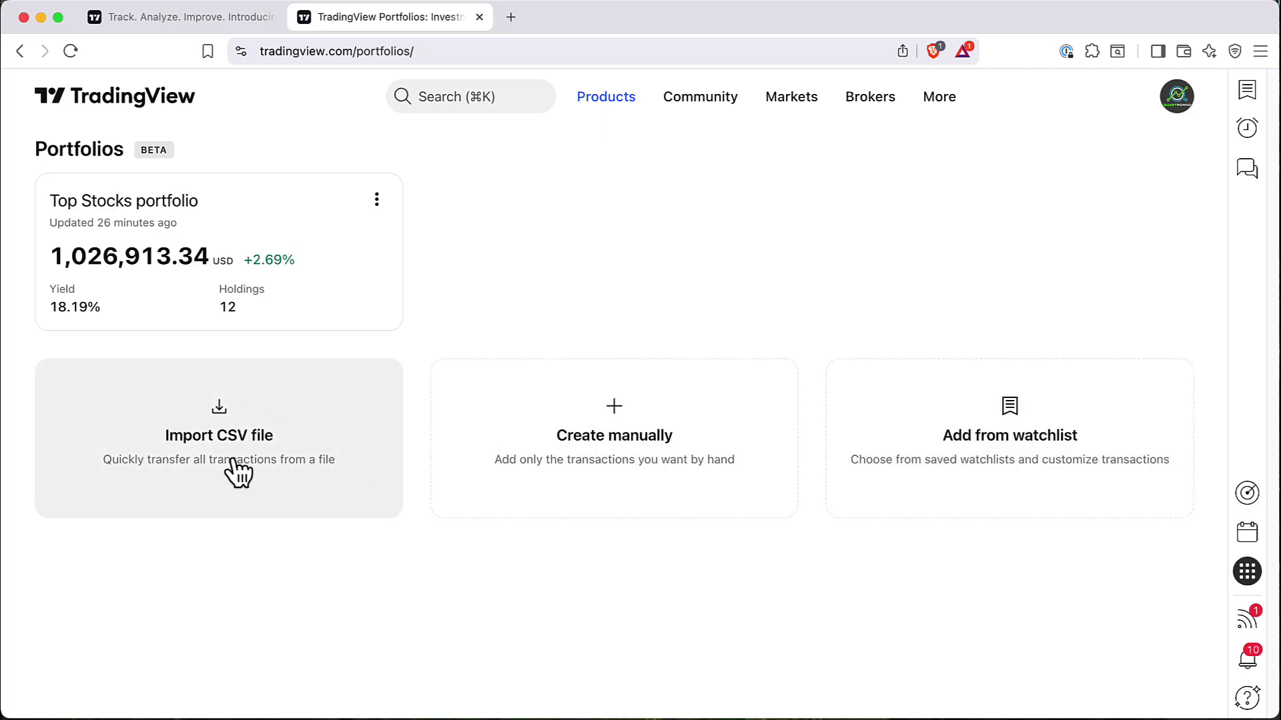
Open the Top Stocks portfolio and highlight its Unrealized gain, Total gain and Annualized yield figures
left_click(290, 228)
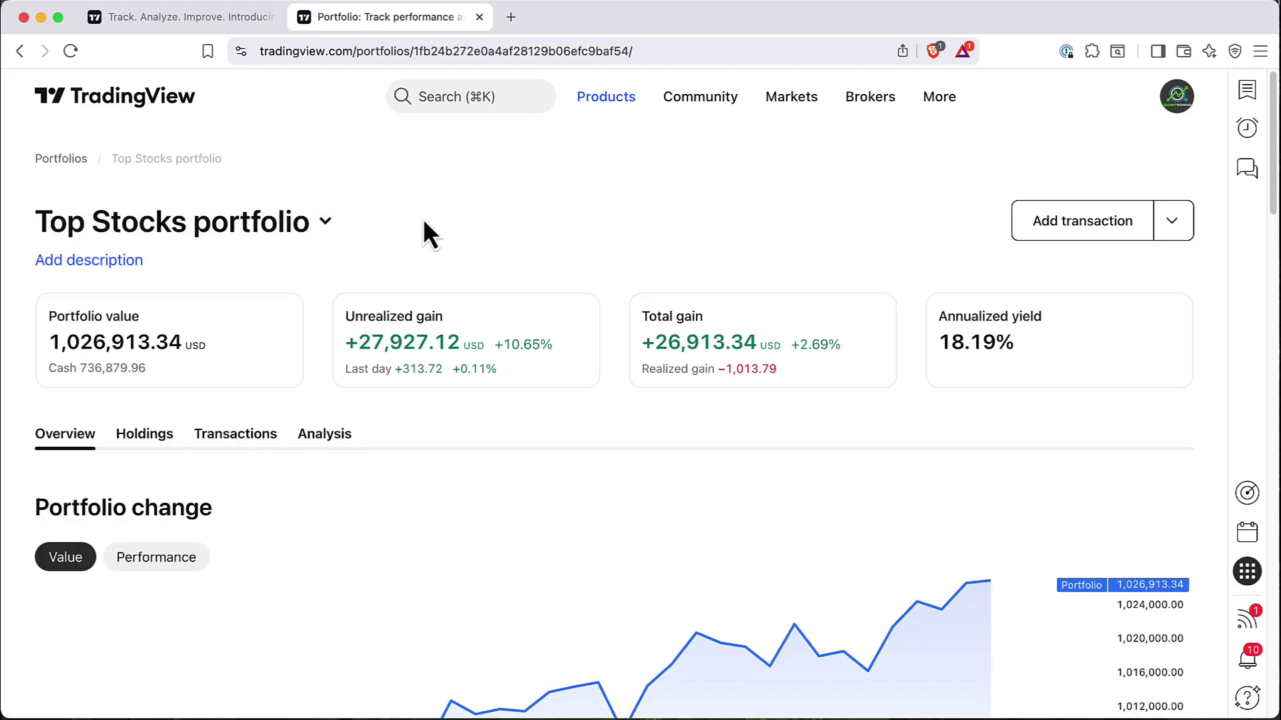
scroll(219, 287, "down", 1)
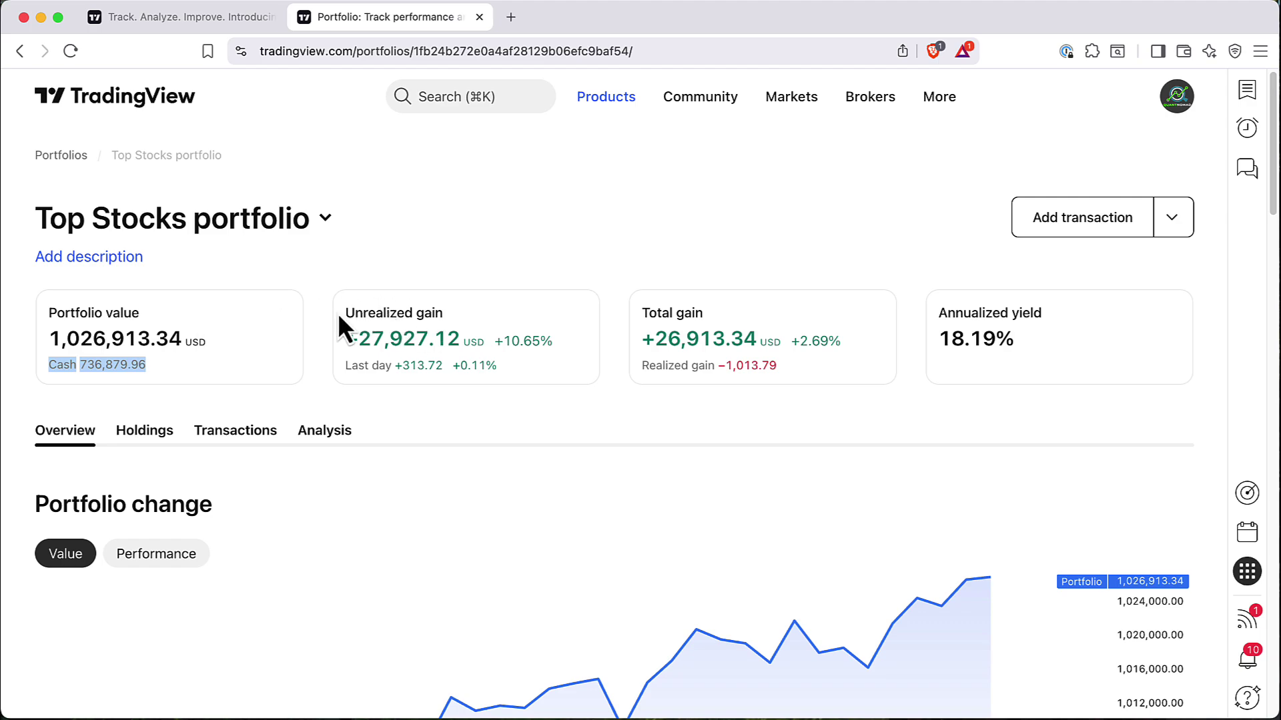
left_click_drag(338, 313, 556, 366)
left_click(602, 354)
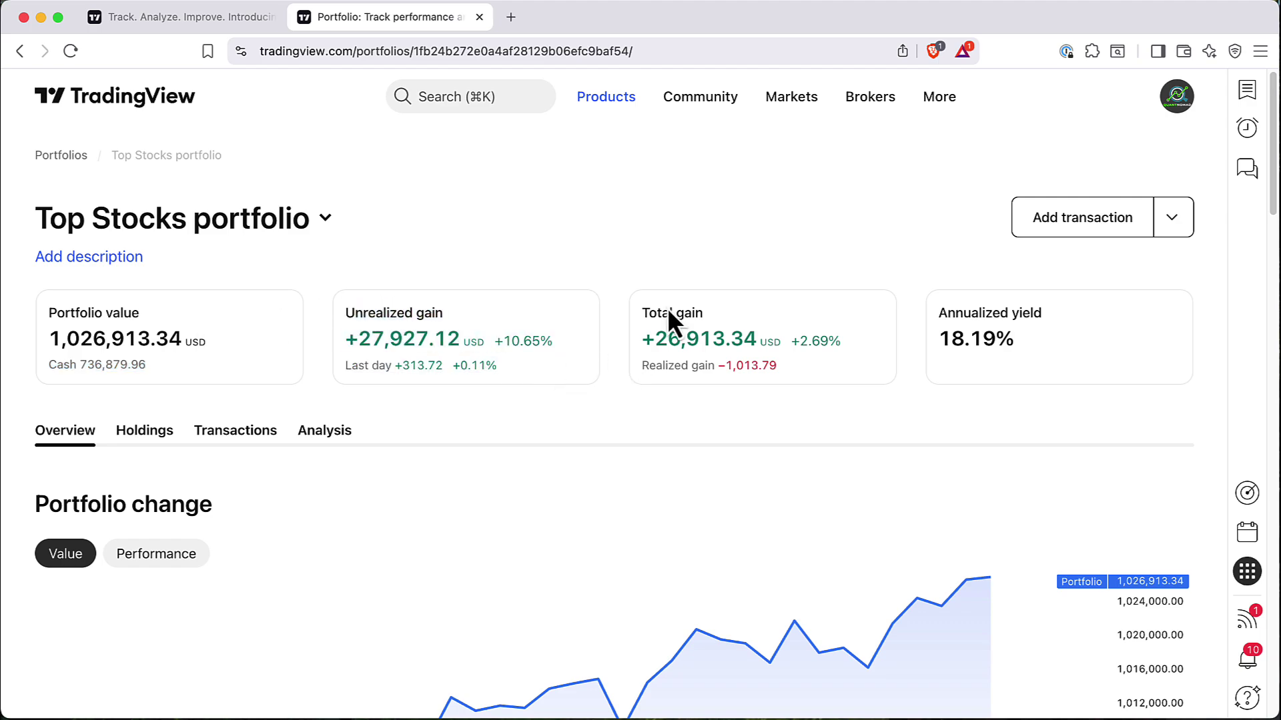
left_click_drag(687, 323, 958, 341)
left_click_drag(1040, 337, 959, 323)
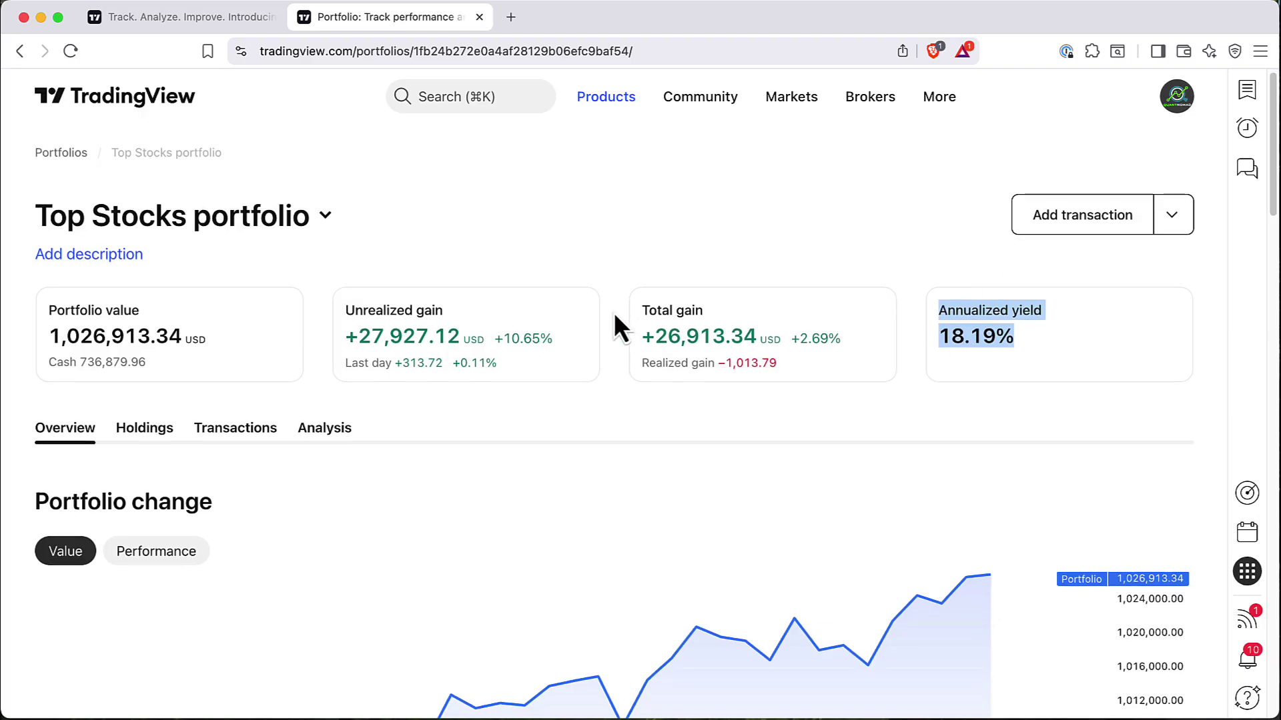
Switch the Portfolio change chart to Performance, showing percentage returns against SPX
scroll(611, 310, "down", 3)
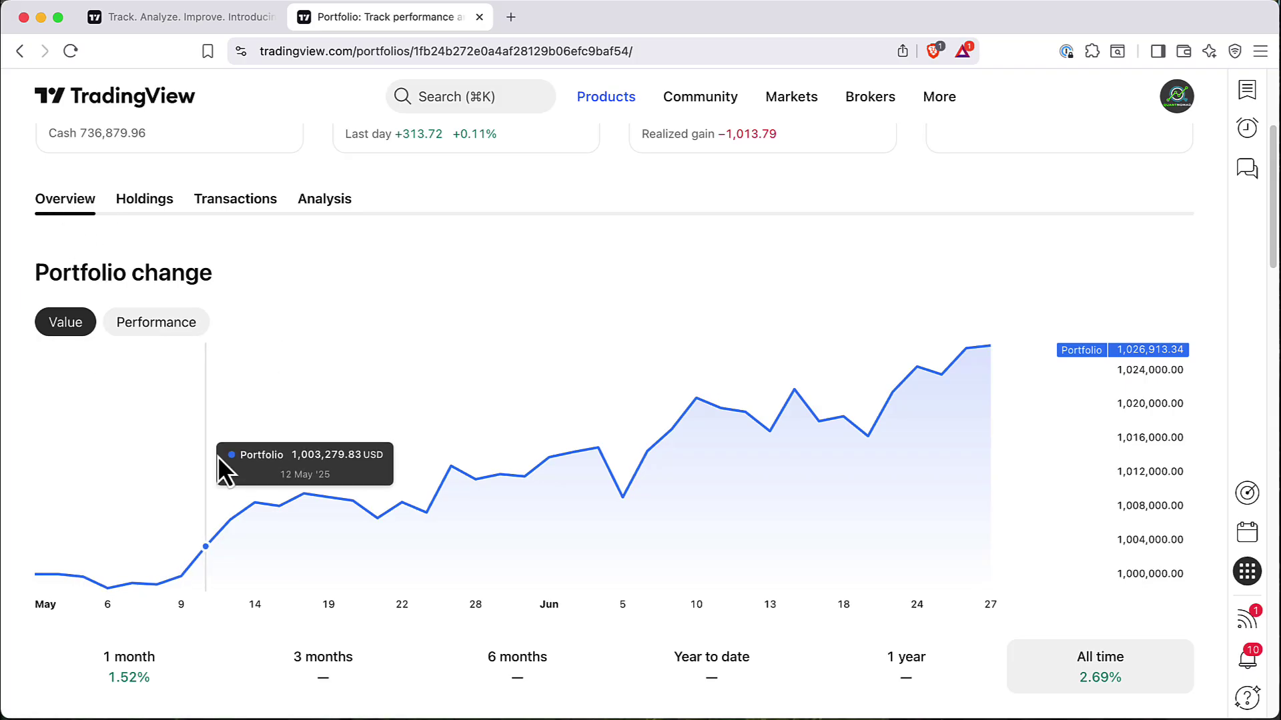
scroll(400, 444, "down", 1)
scroll(534, 434, "down", 1)
left_click(166, 301)
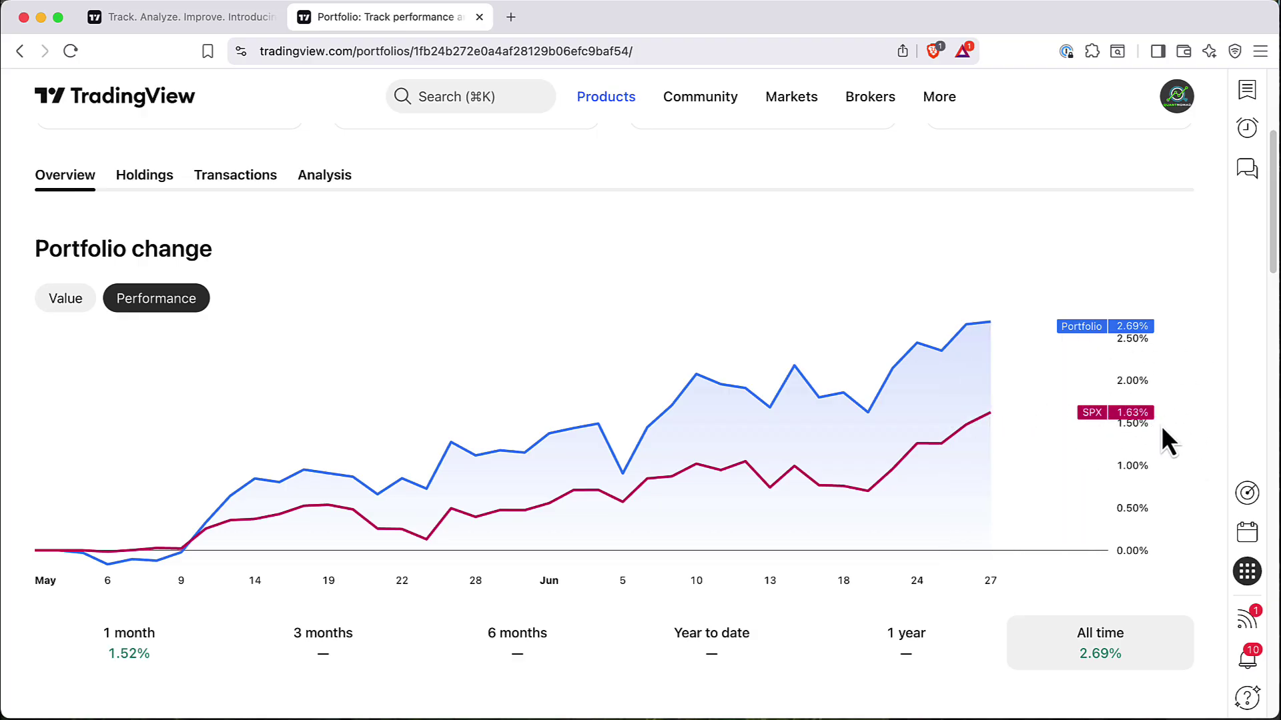
scroll(1126, 414, "down", 3)
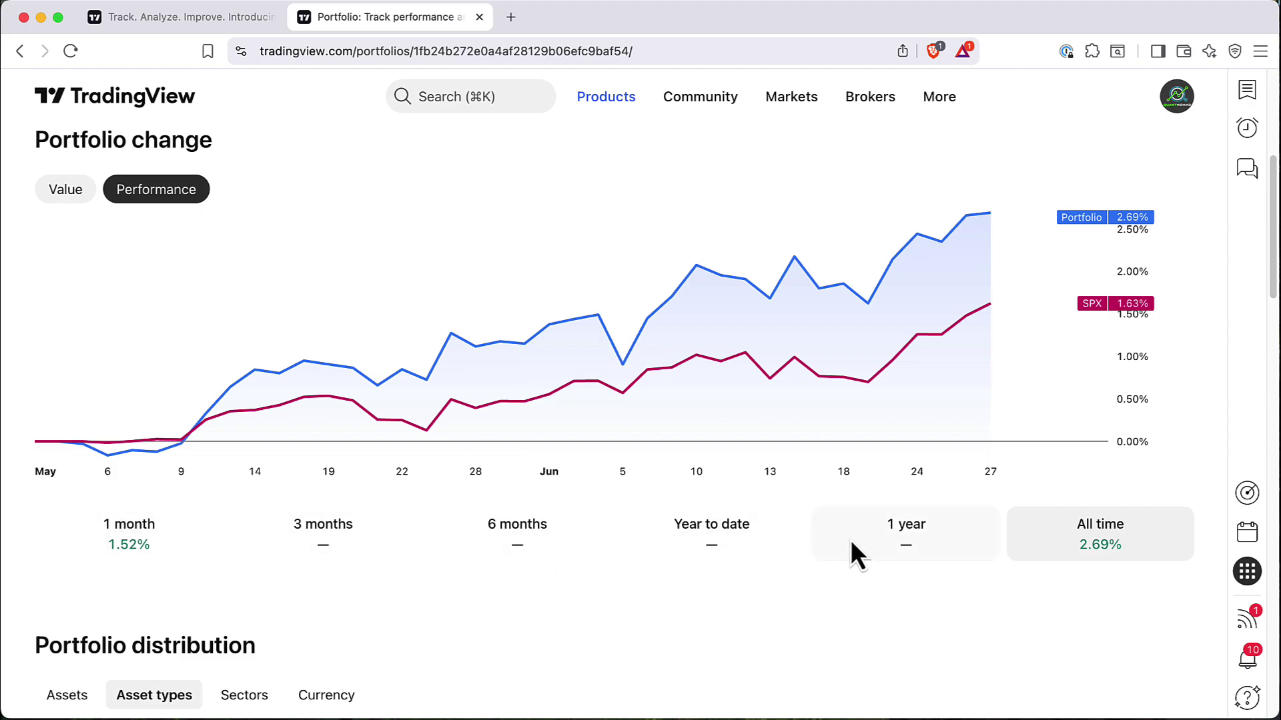
scroll(800, 507, "down", 5)
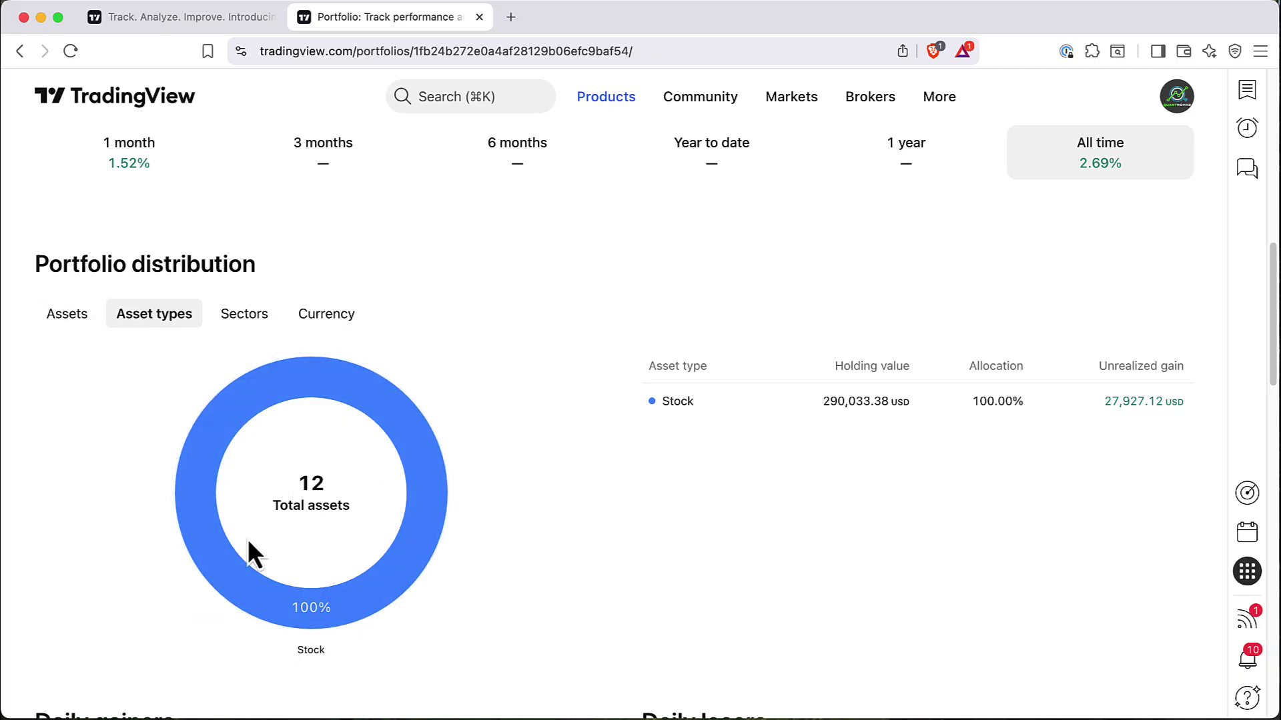
View the portfolio distribution by Assets, then by Sectors
mouse_move(338, 559)
left_click(49, 316)
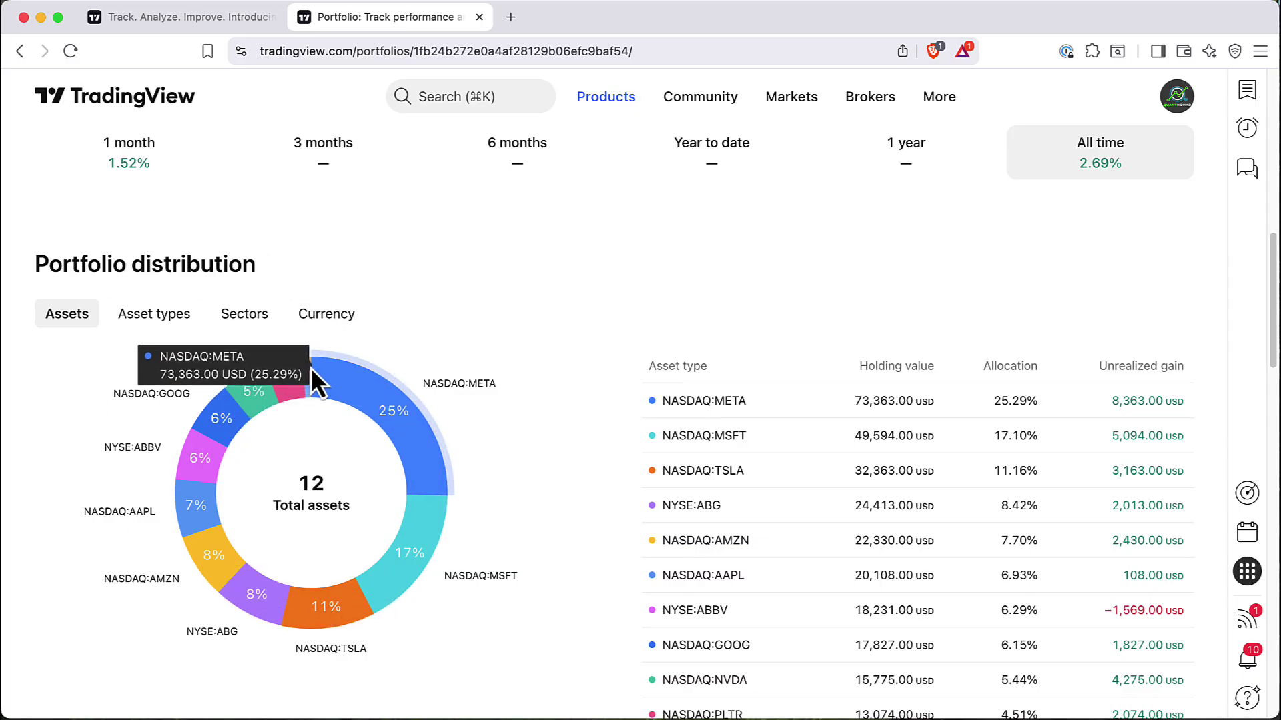
mouse_move(205, 417)
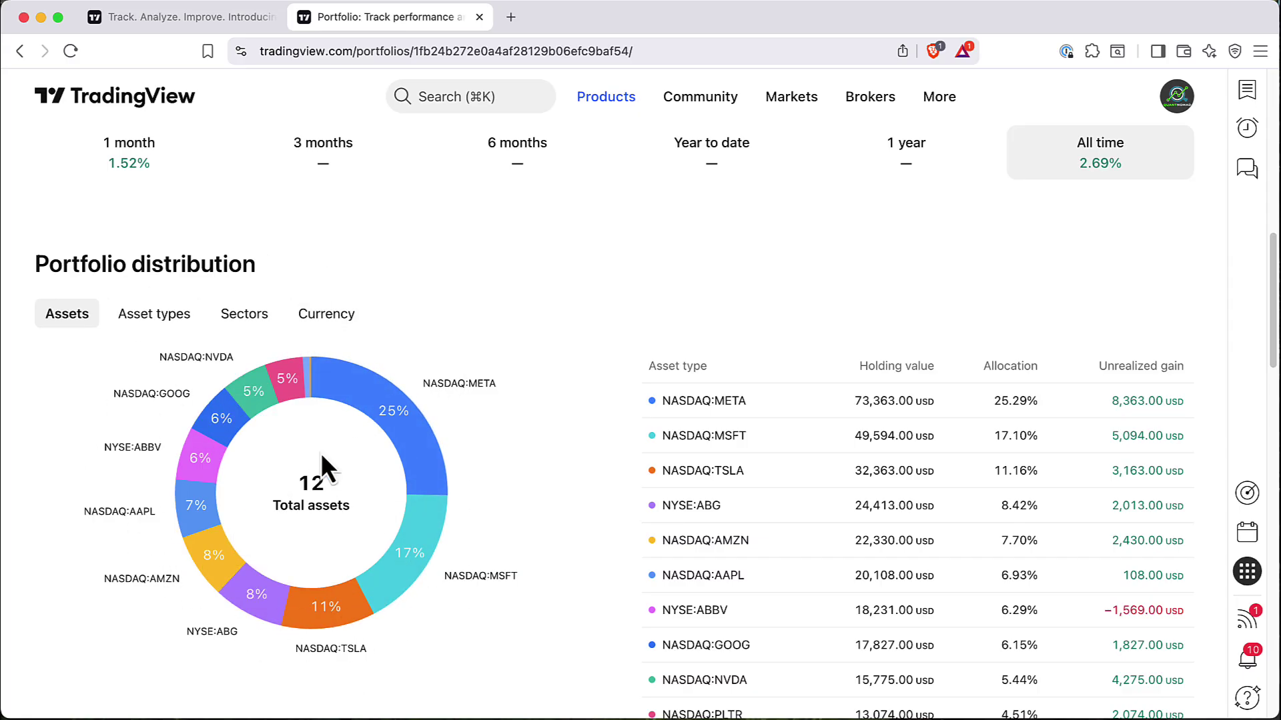
left_click(261, 317)
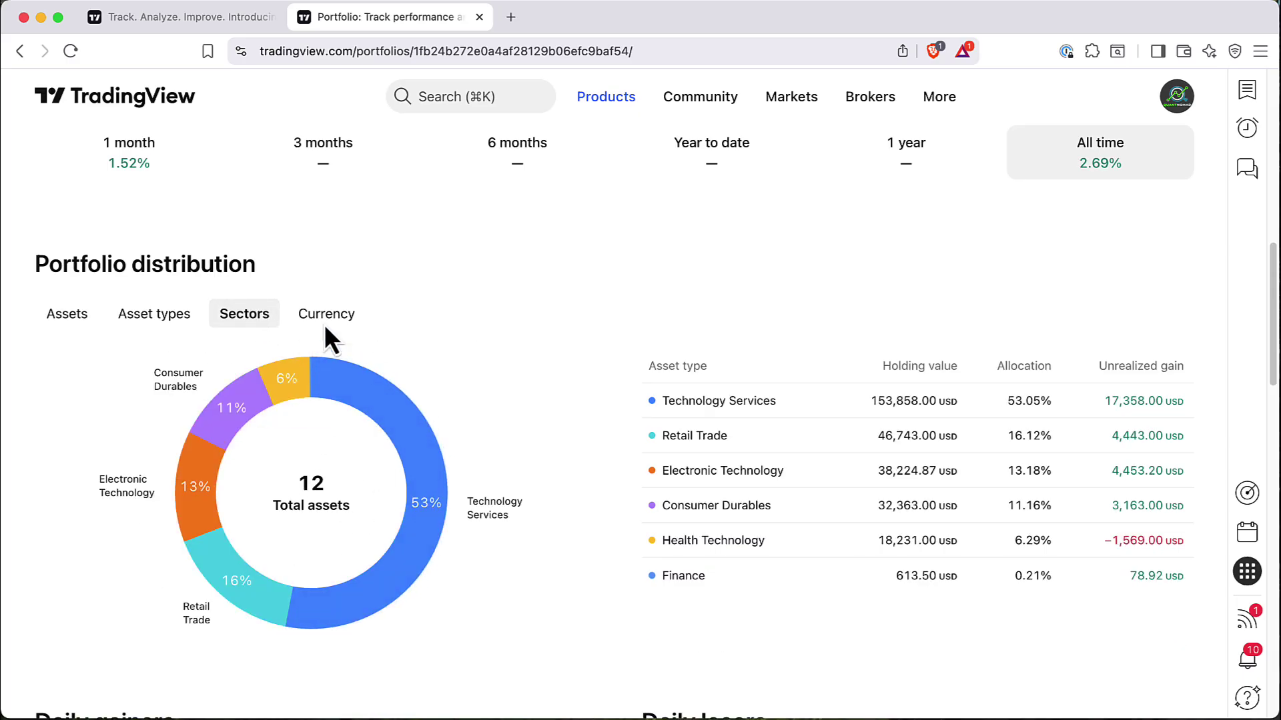
Show the Currency breakdown and select the EUR and GBX rows
mouse_move(348, 377)
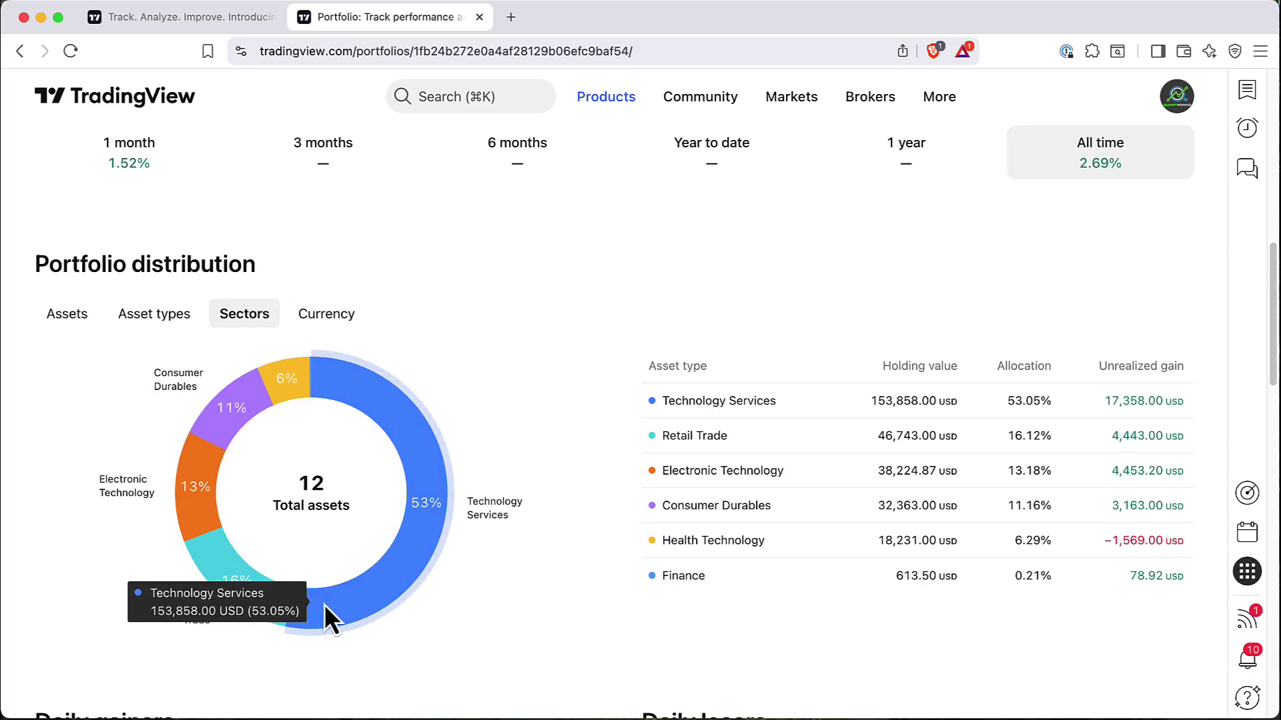
mouse_move(308, 386)
mouse_move(374, 409)
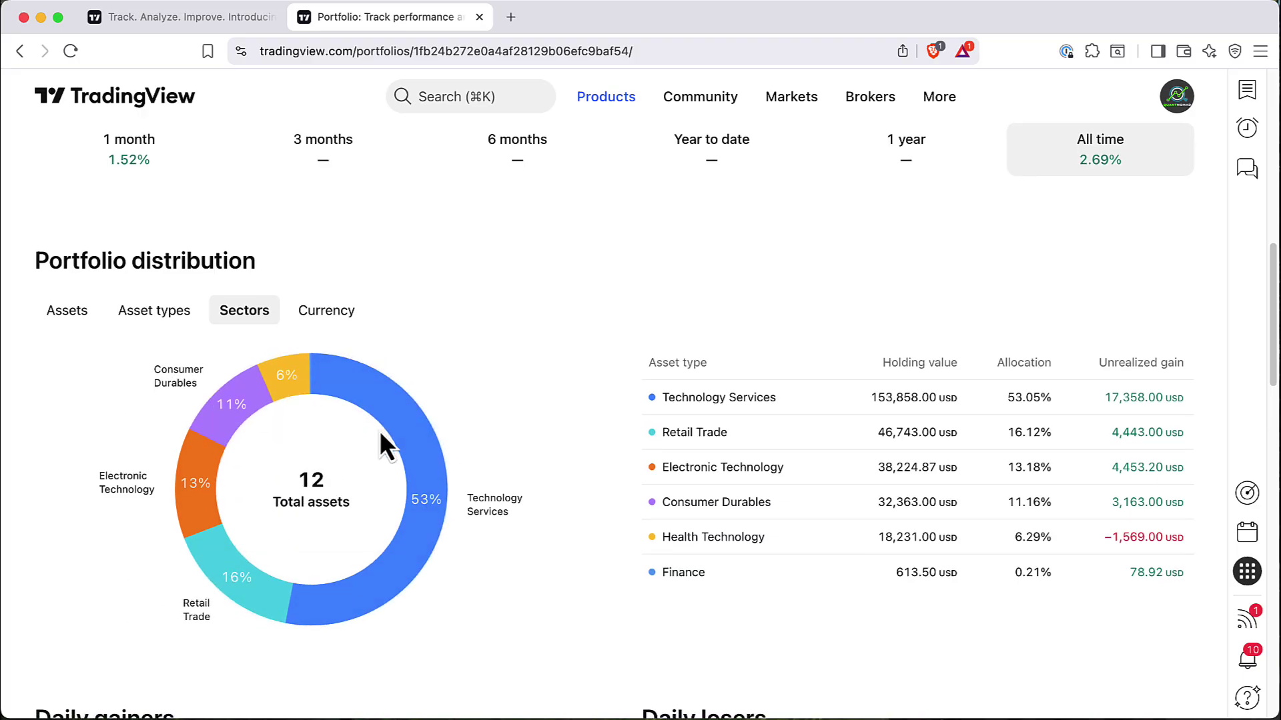
left_click(360, 321)
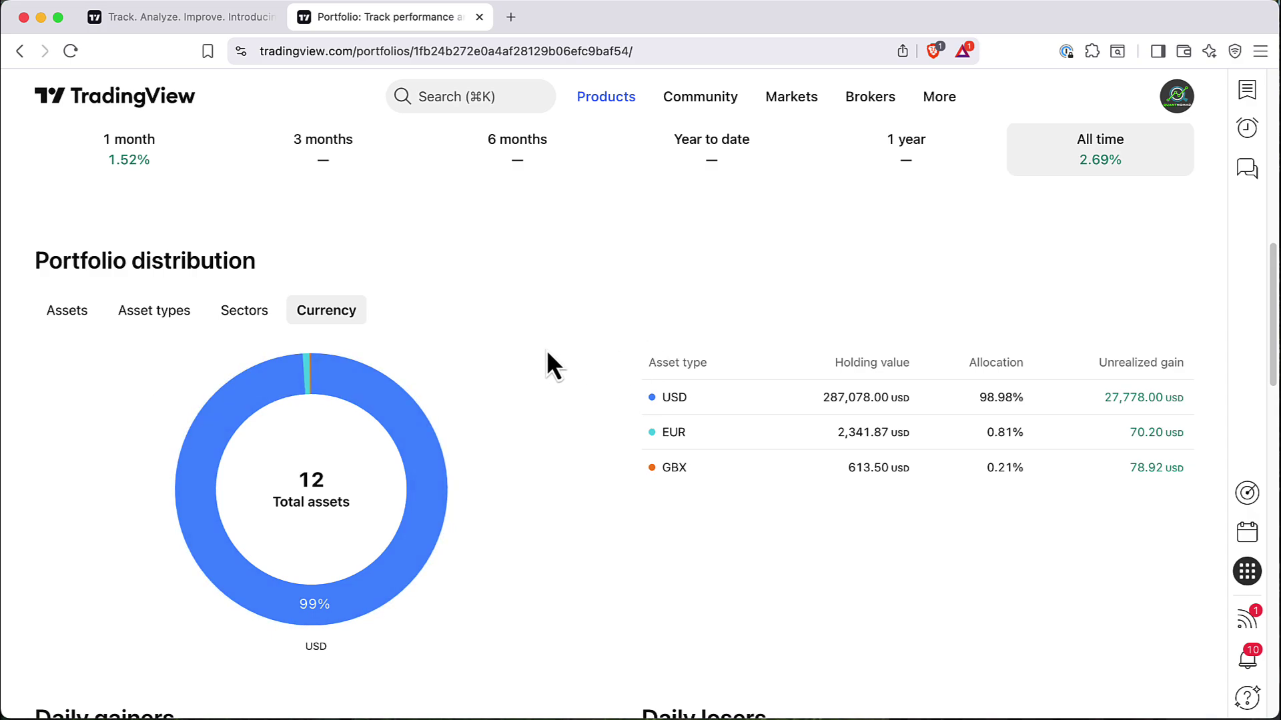
double_click(670, 433)
double_click(674, 471)
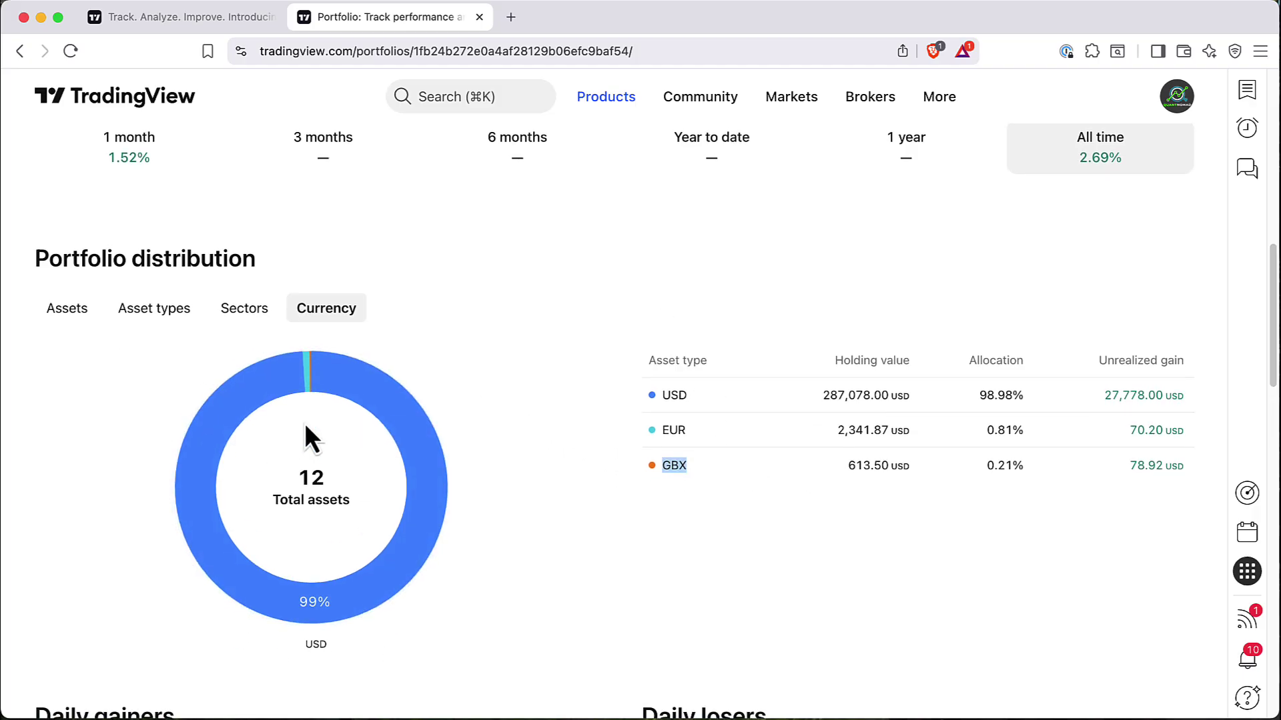
scroll(306, 421, "down", 2)
scroll(380, 287, "down", 4)
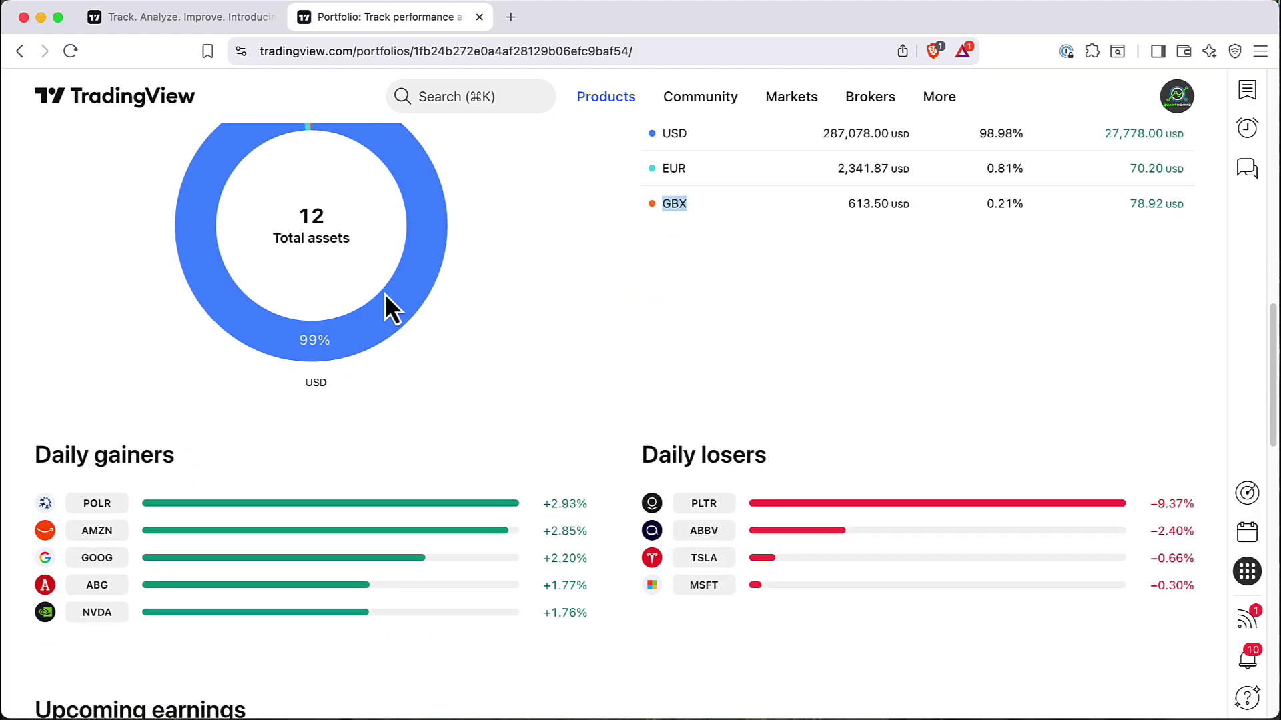
scroll(214, 418, "down", 2)
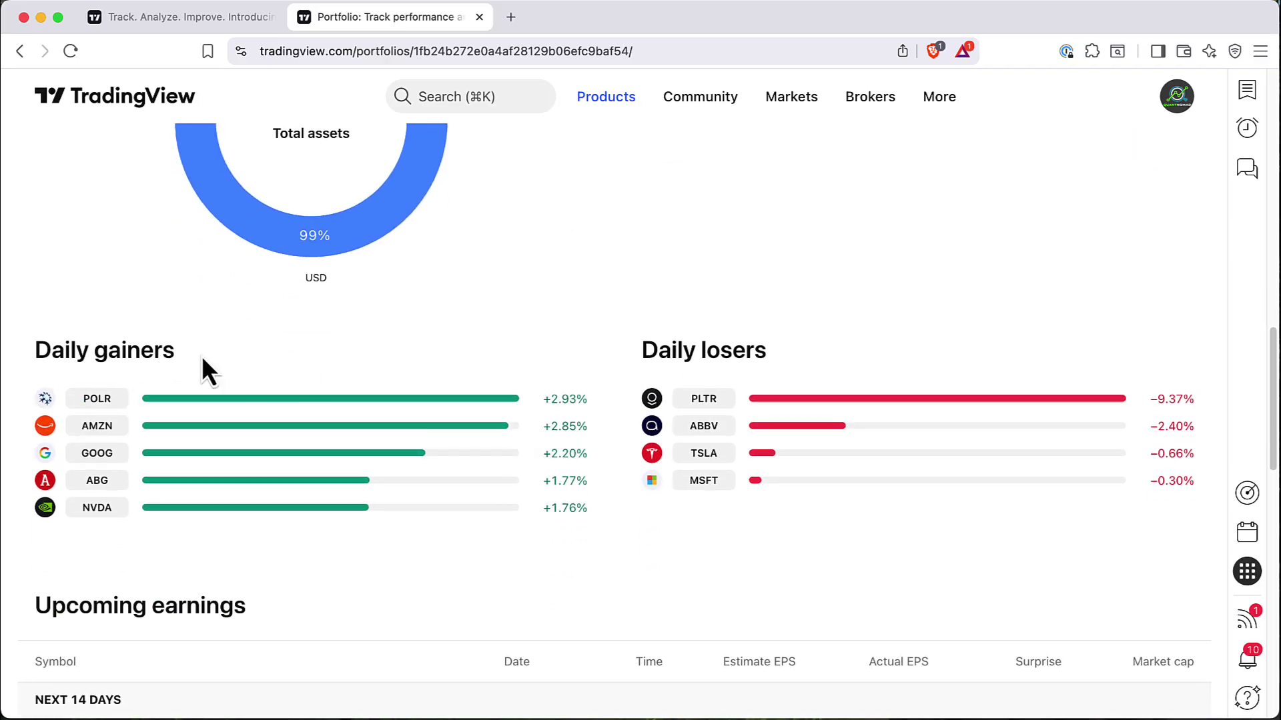
mouse_move(704, 414)
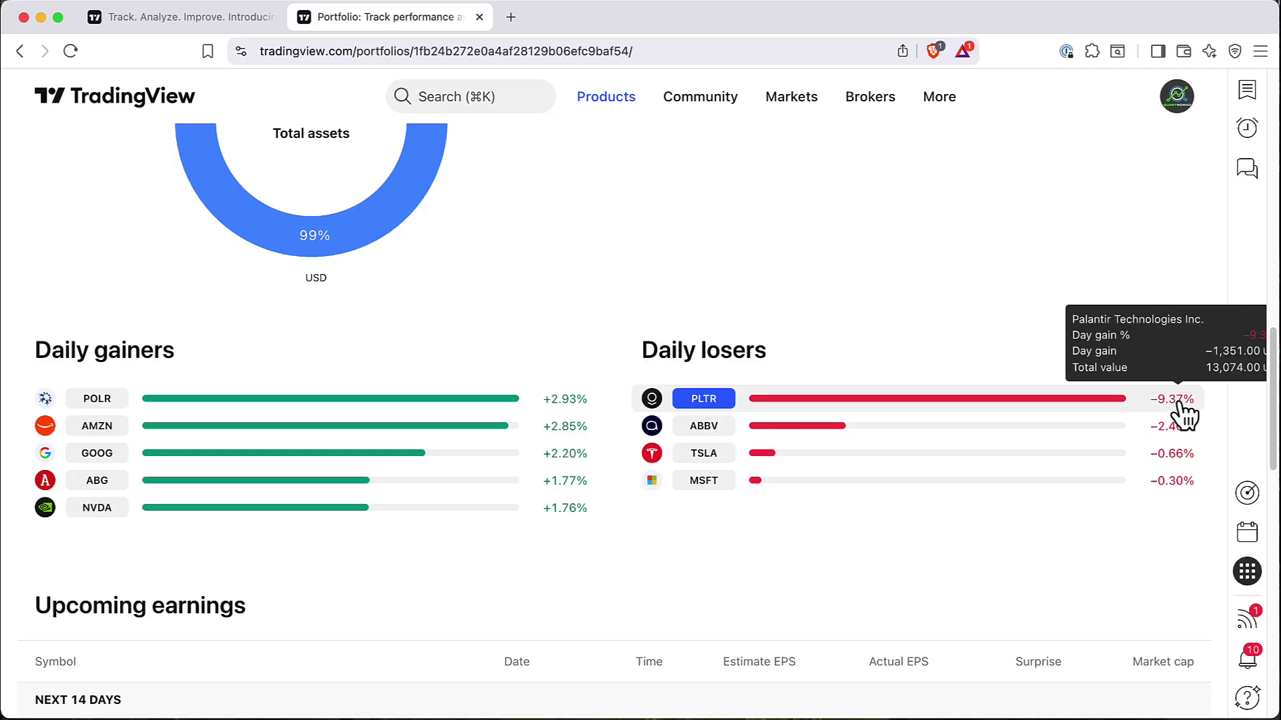
scroll(866, 366, "down", 1)
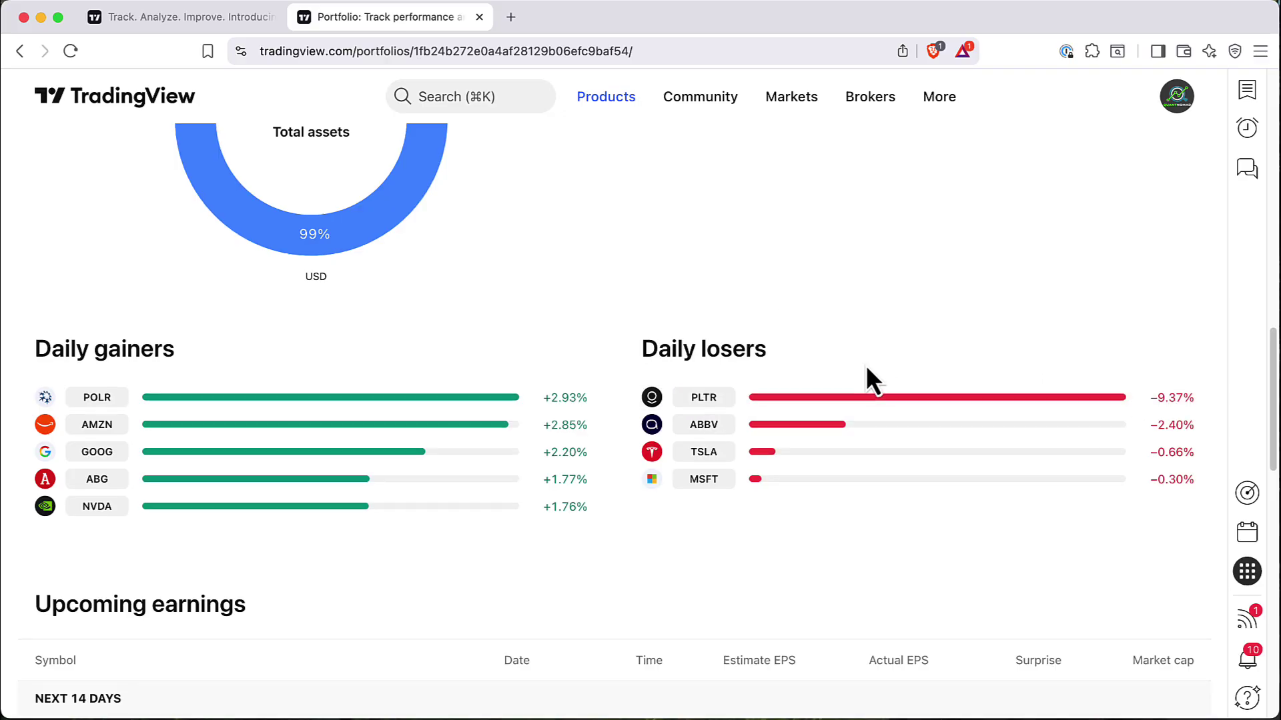
mouse_move(403, 386)
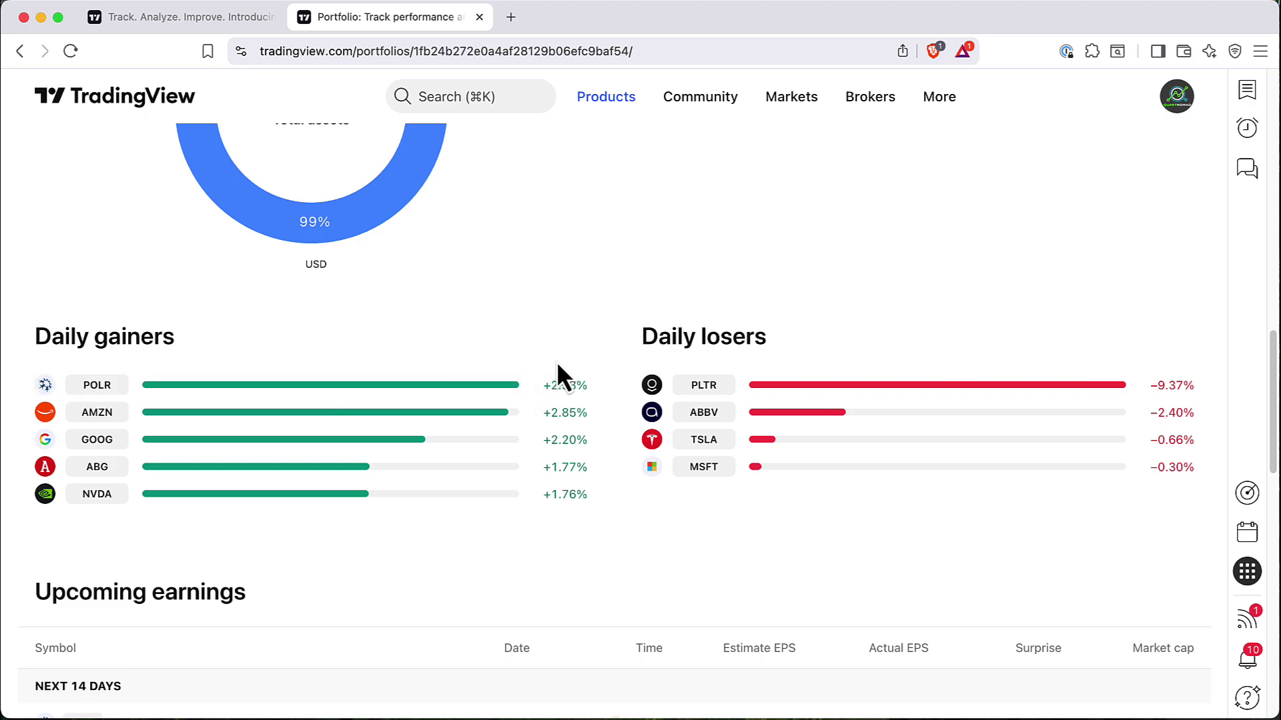
scroll(578, 333, "down", 5)
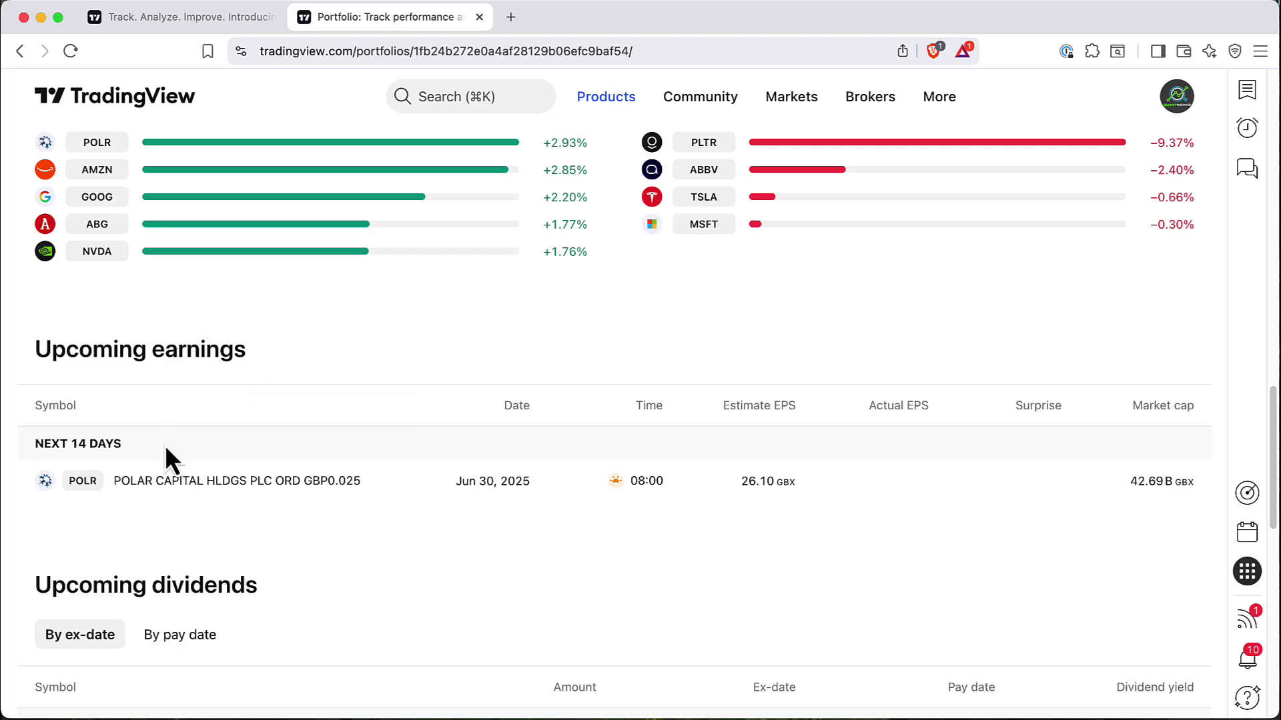
scroll(180, 460, "down", 5)
scroll(200, 413, "up", 5)
scroll(254, 344, "down", 1)
scroll(270, 344, "down", 10)
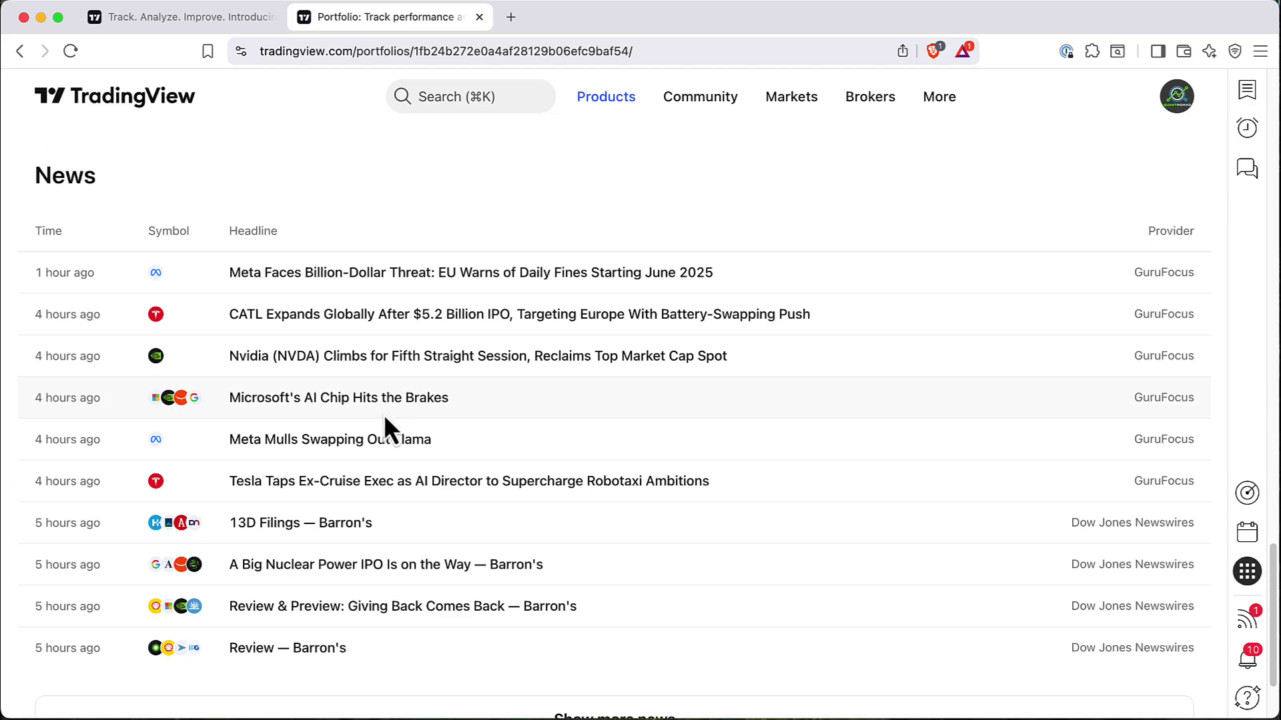
scroll(333, 440, "down", 2)
scroll(374, 381, "up", 2)
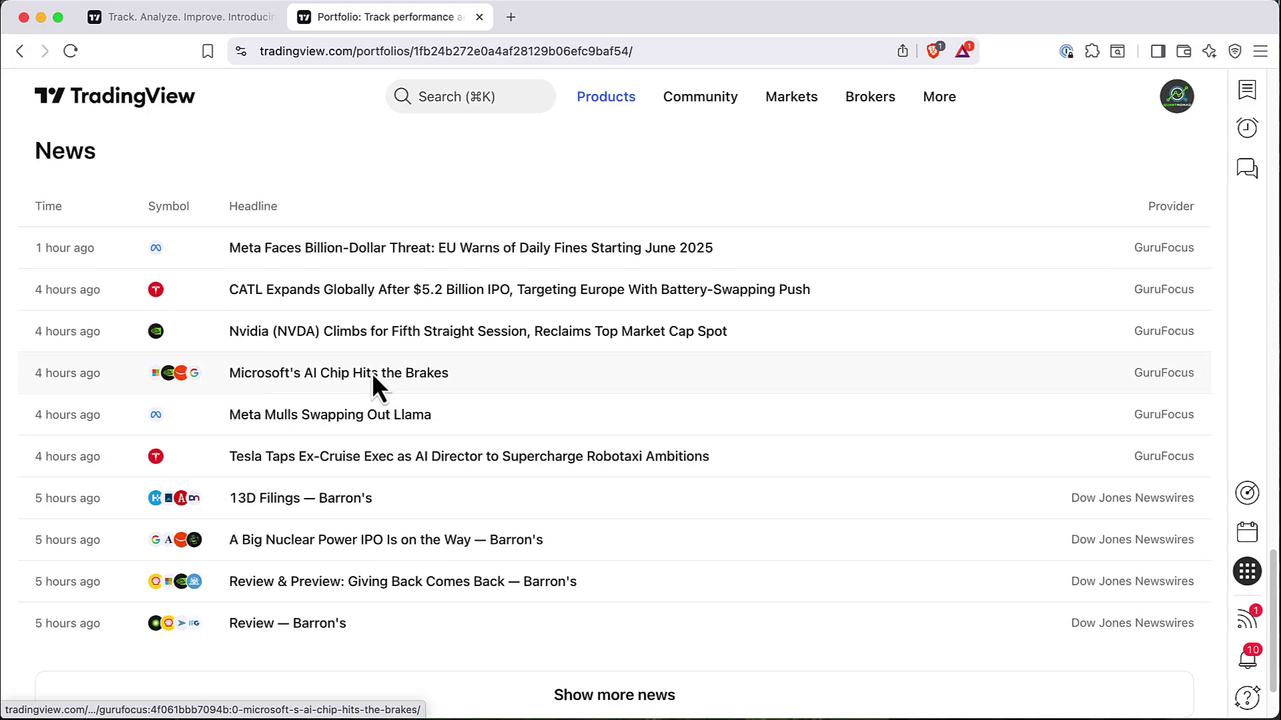
scroll(373, 380, "up", 8)
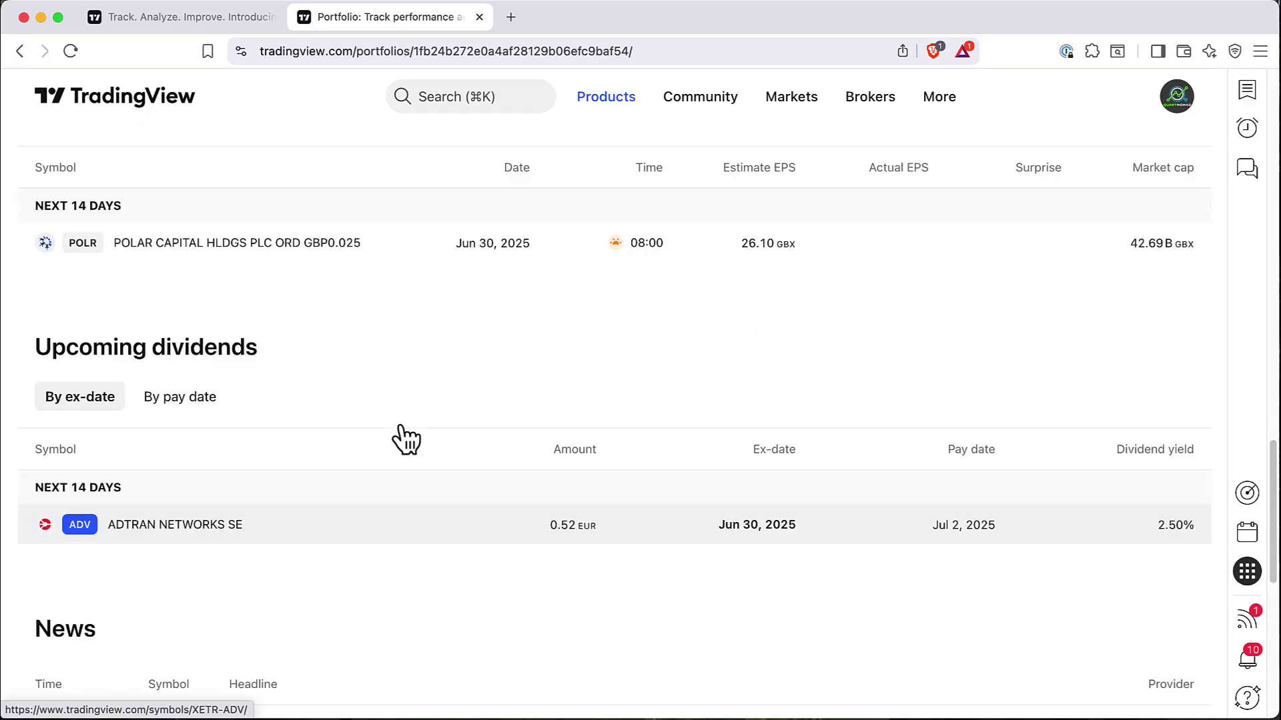
scroll(402, 427, "up", 20)
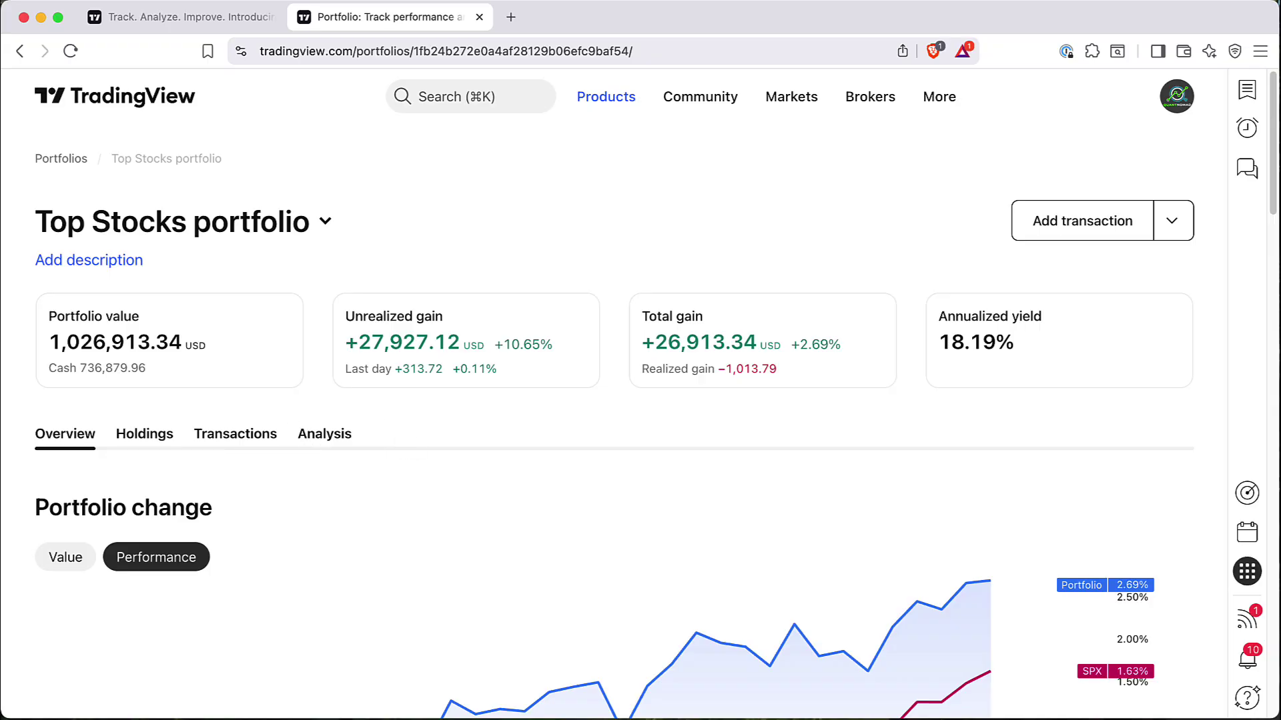
Open the Holdings list and scroll through its Price table
left_click(143, 435)
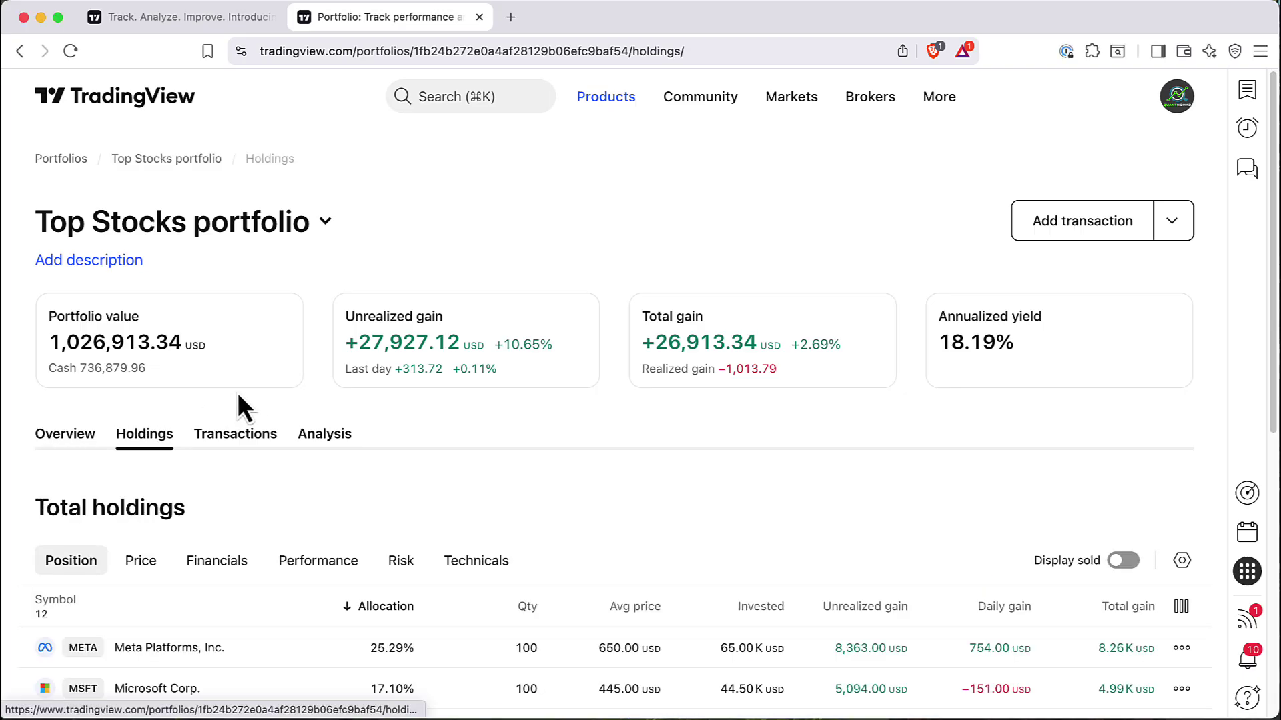
scroll(383, 395, "down", 5)
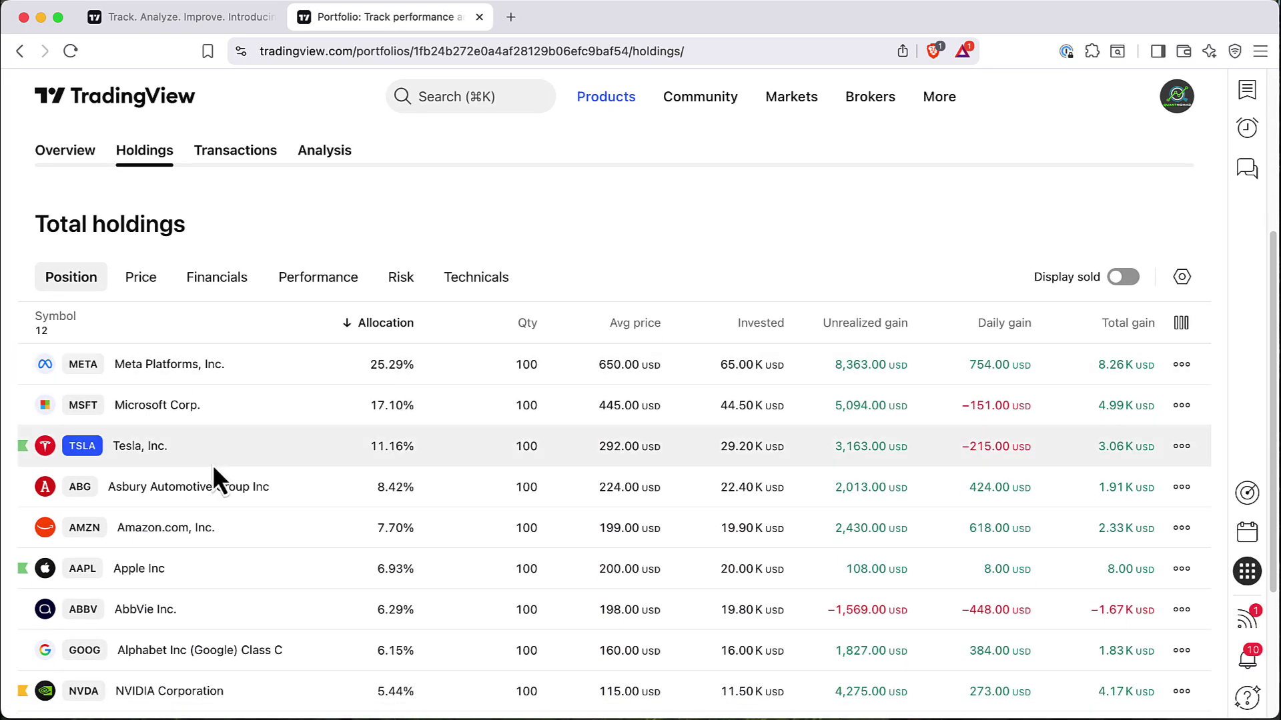
scroll(287, 497, "down", 2)
scroll(401, 427, "up", 2)
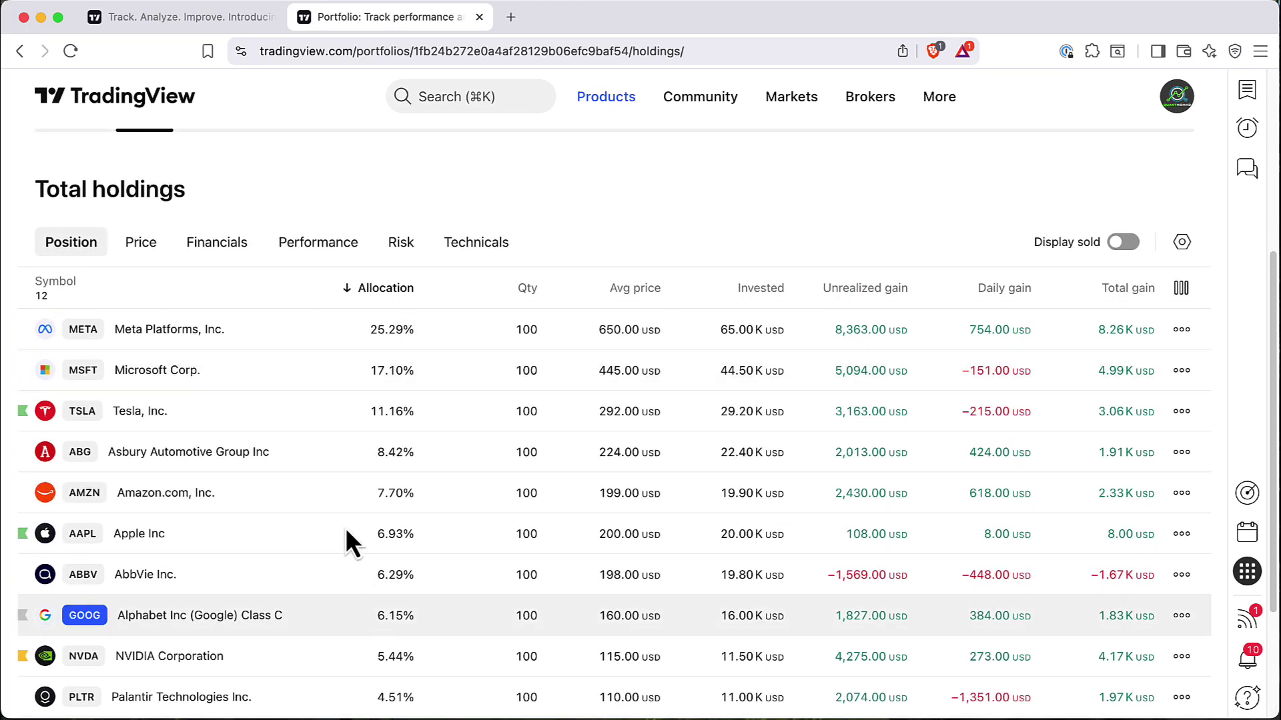
left_click(130, 247)
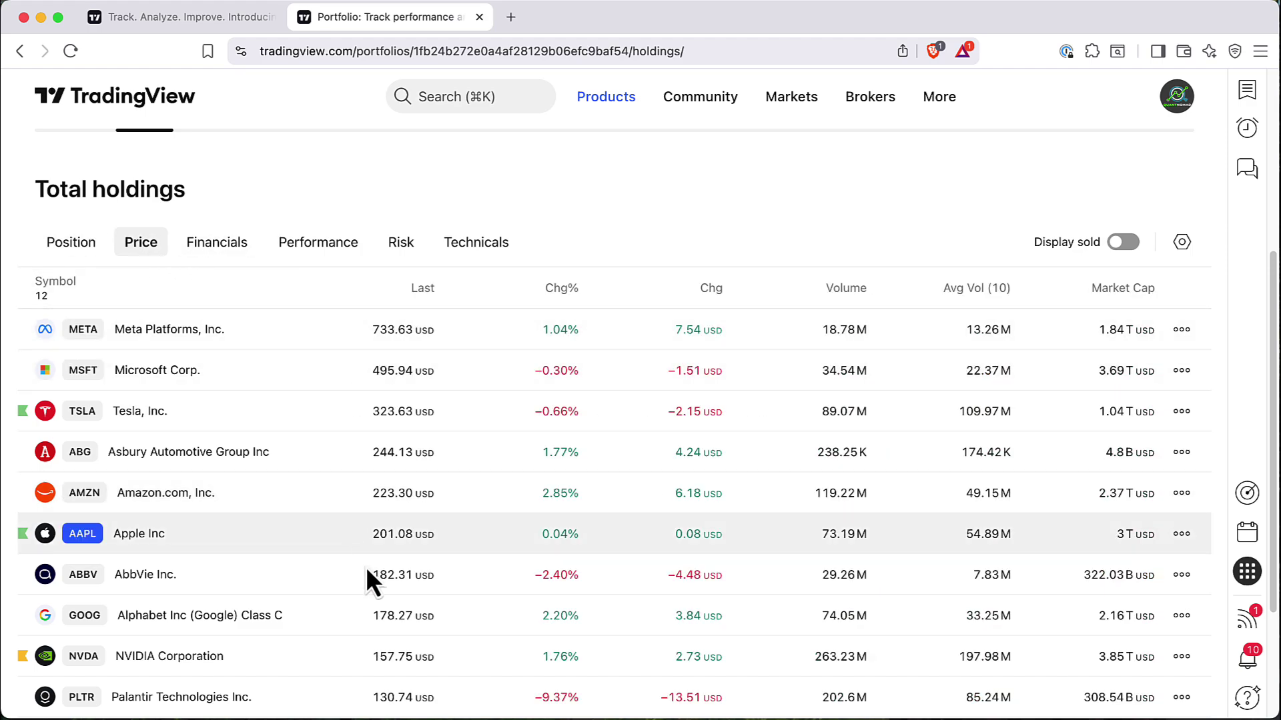
scroll(564, 424, "down", 2)
scroll(565, 424, "down", 1)
scroll(527, 374, "up", 3)
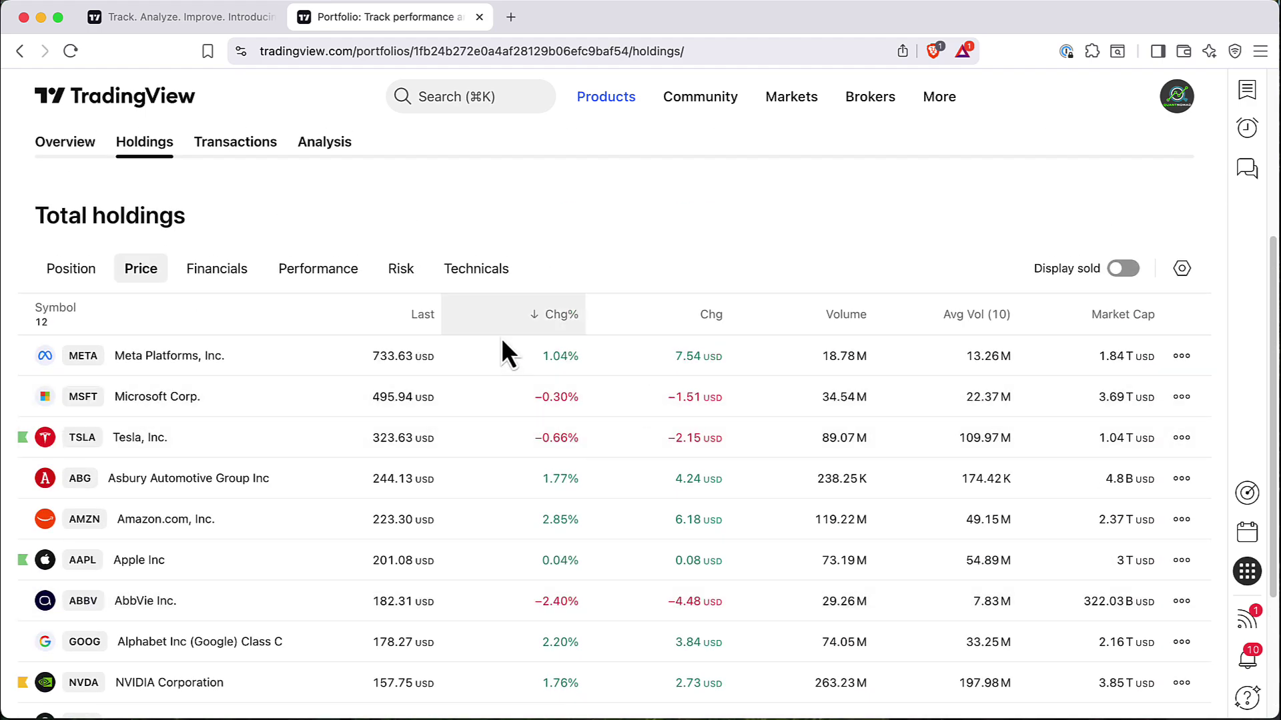
Review the holdings' Financials and Performance tables
left_click(237, 270)
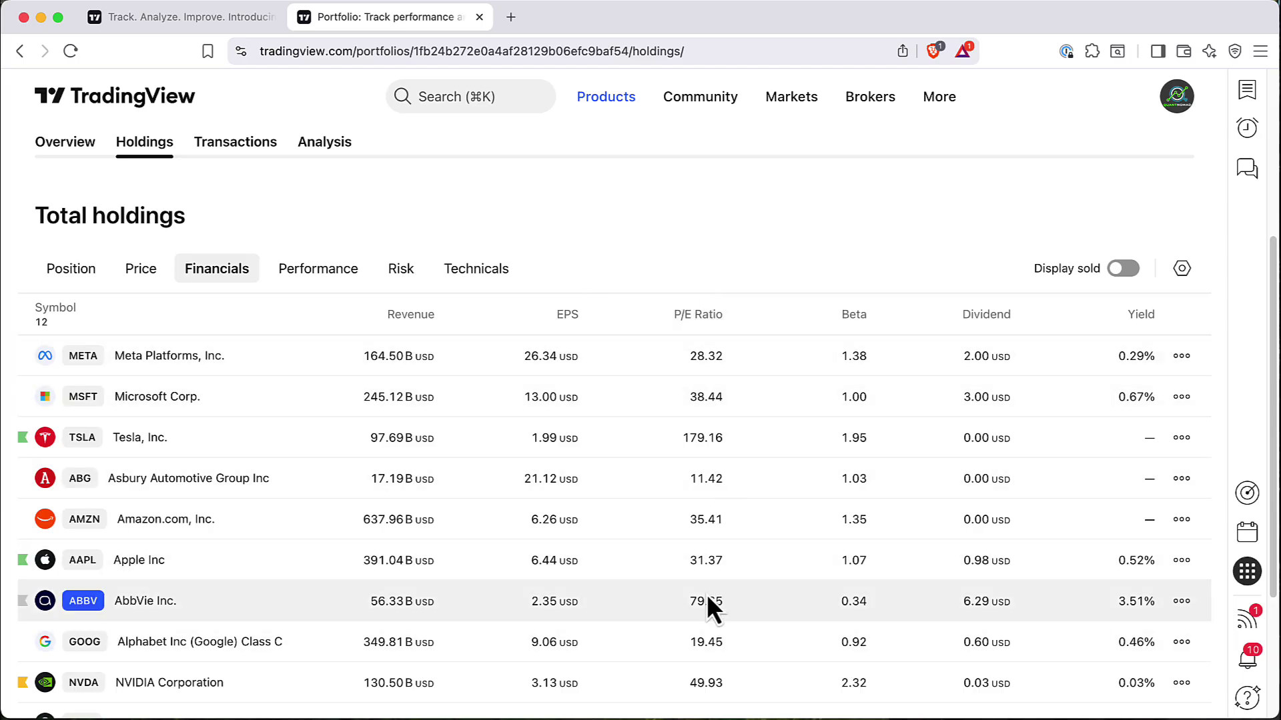
scroll(715, 640, "down", 2)
scroll(683, 593, "up", 1)
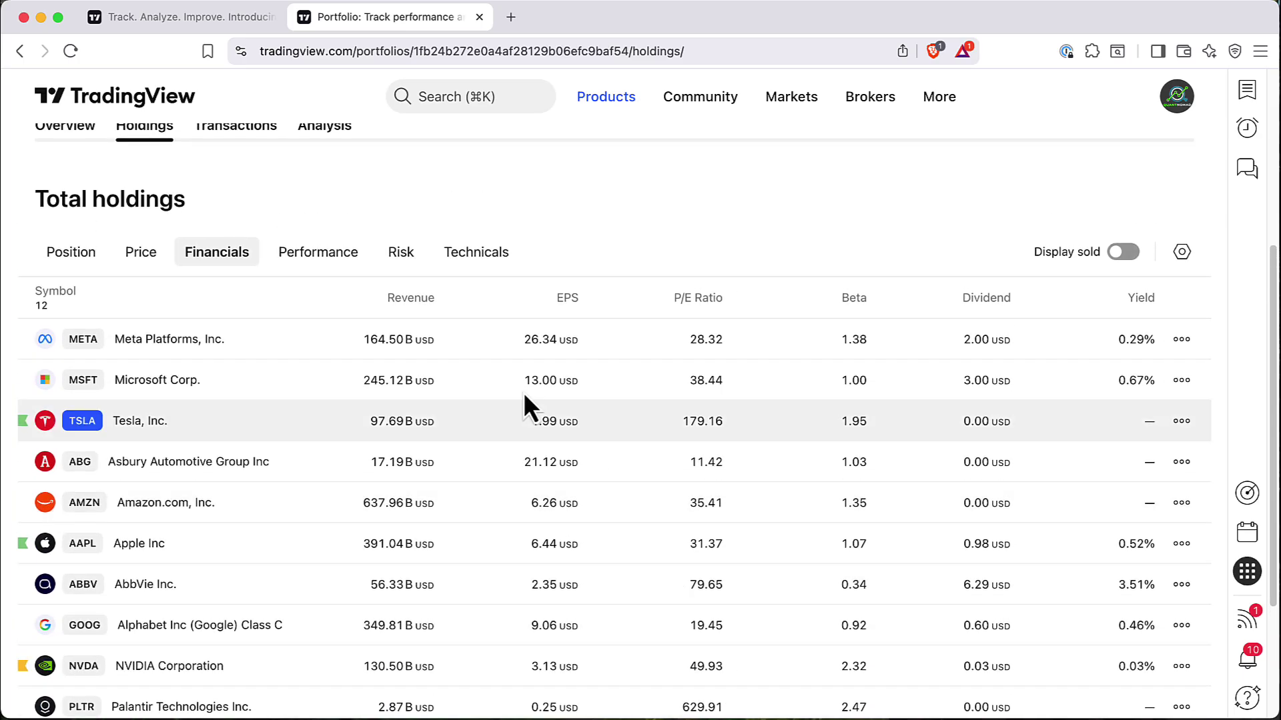
left_click(323, 260)
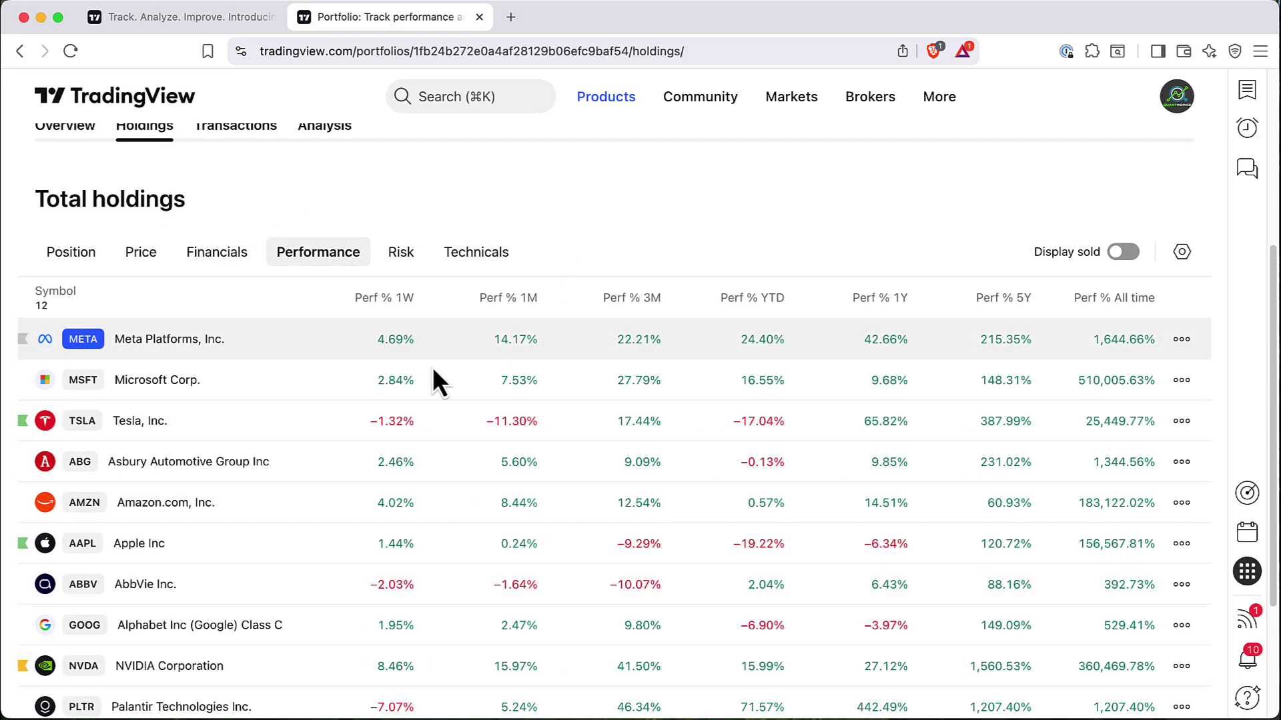
scroll(298, 554, "down", 4)
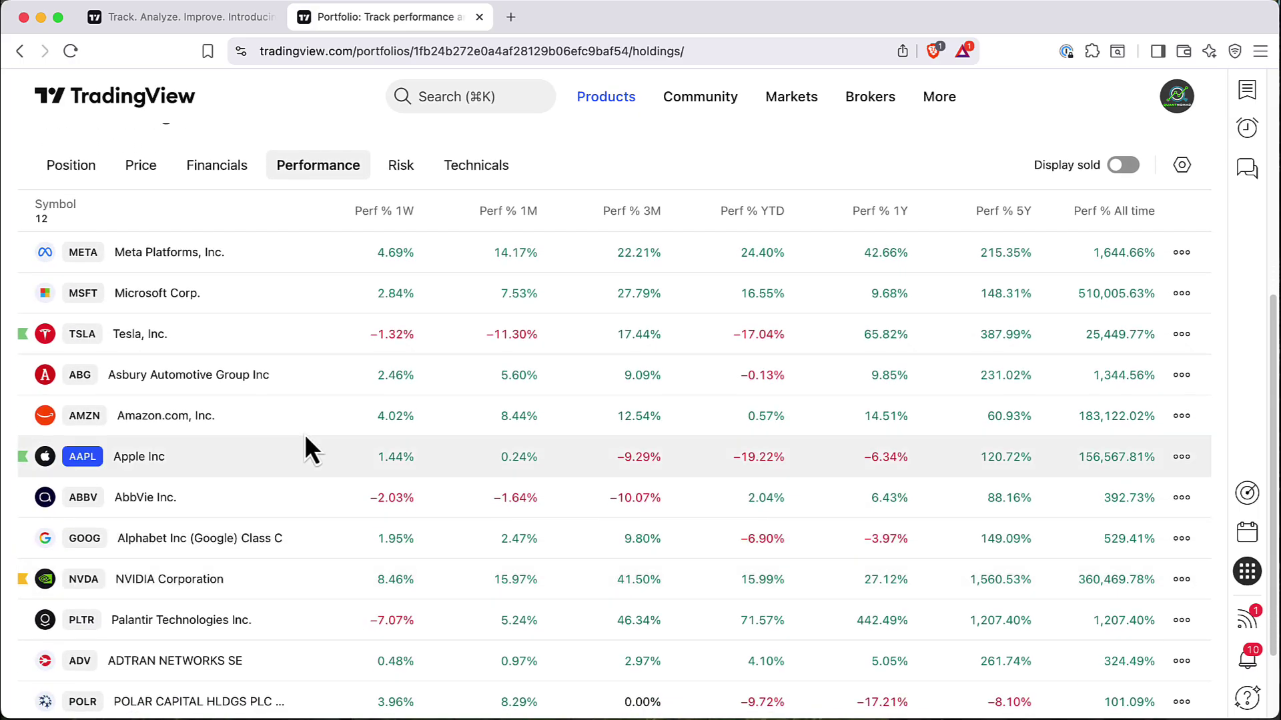
scroll(309, 449, "up", 6)
Check the Risk measures, then end on the holdings' Technicals ratings
left_click(399, 372)
scroll(515, 314, "down", 1)
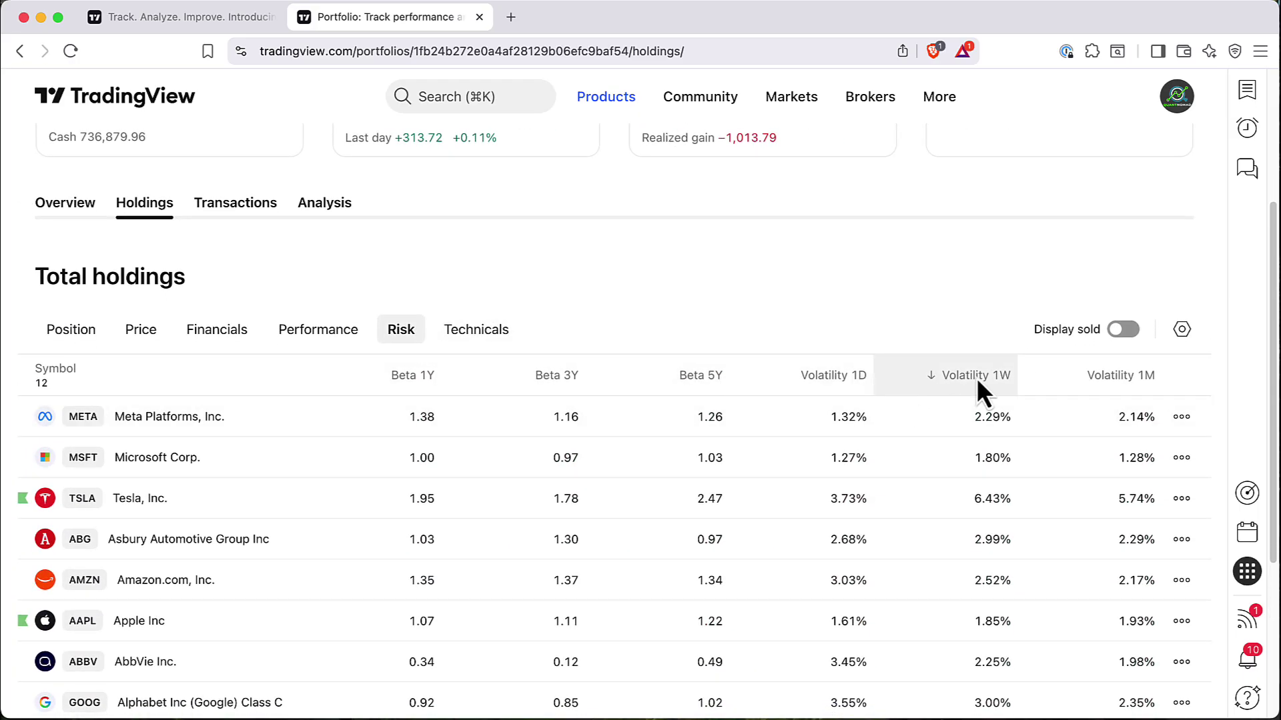
scroll(922, 451, "down", 3)
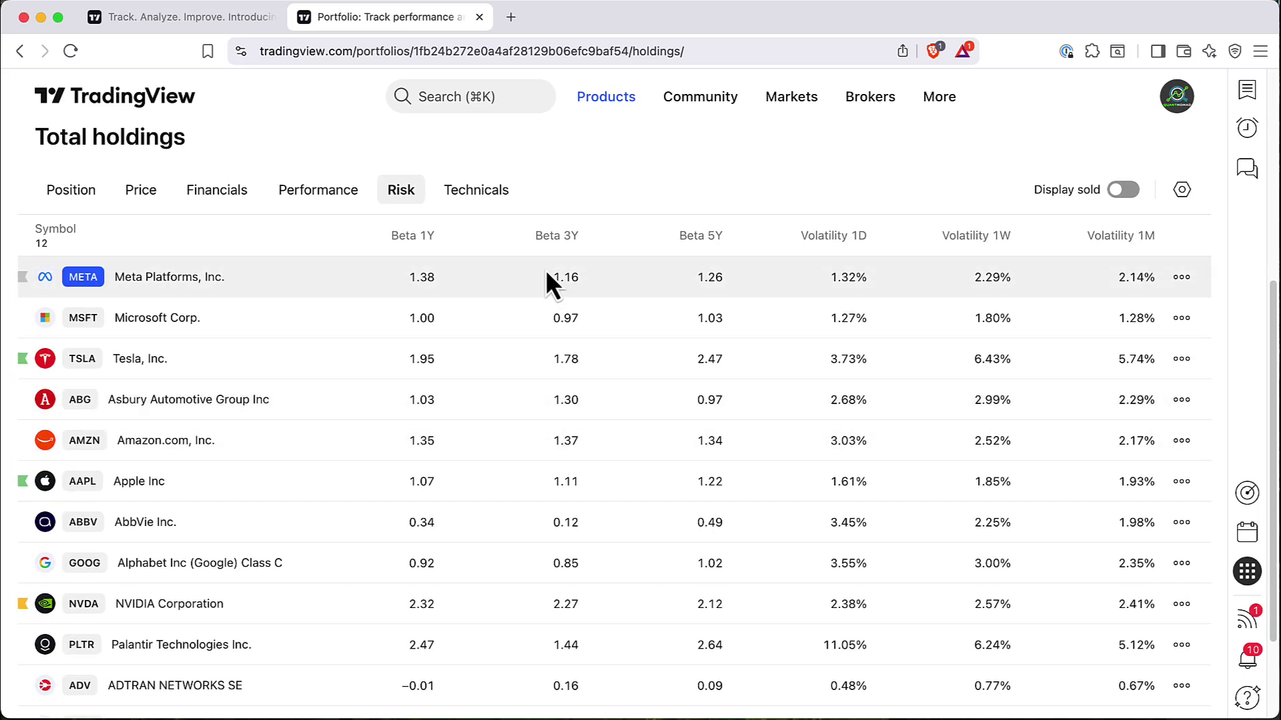
left_click(494, 200)
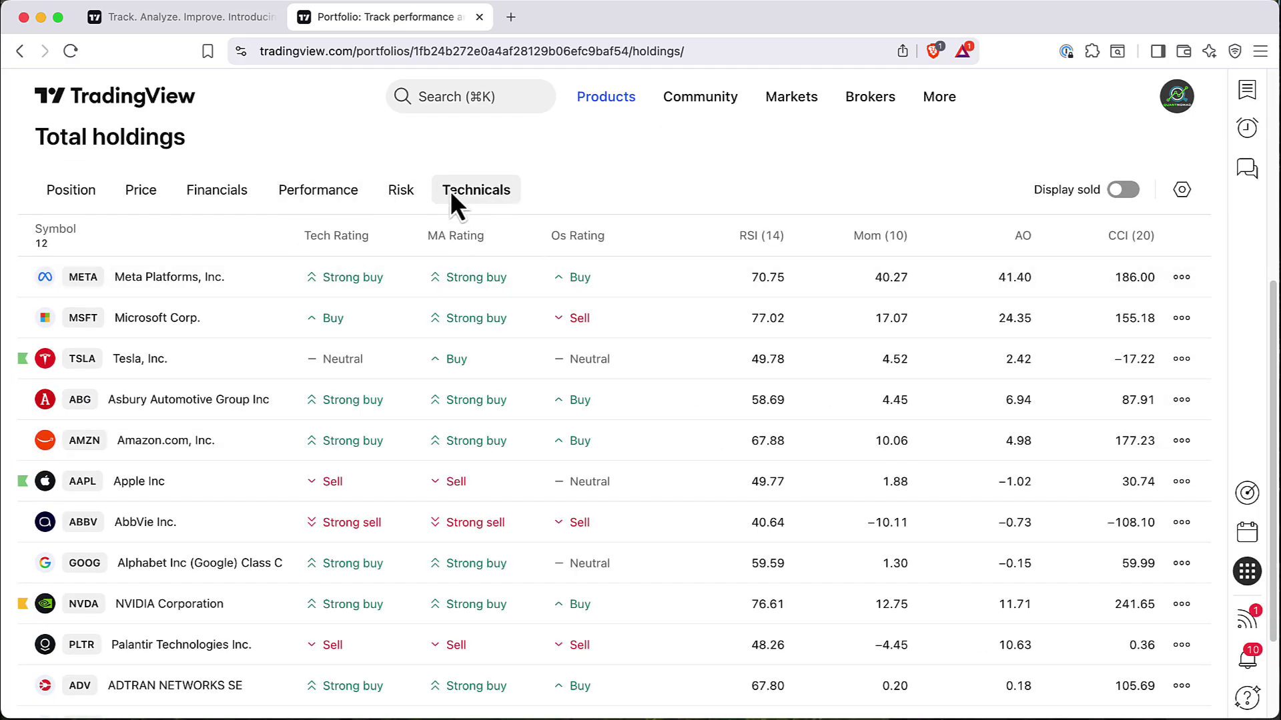
scroll(572, 314, "down", 4)
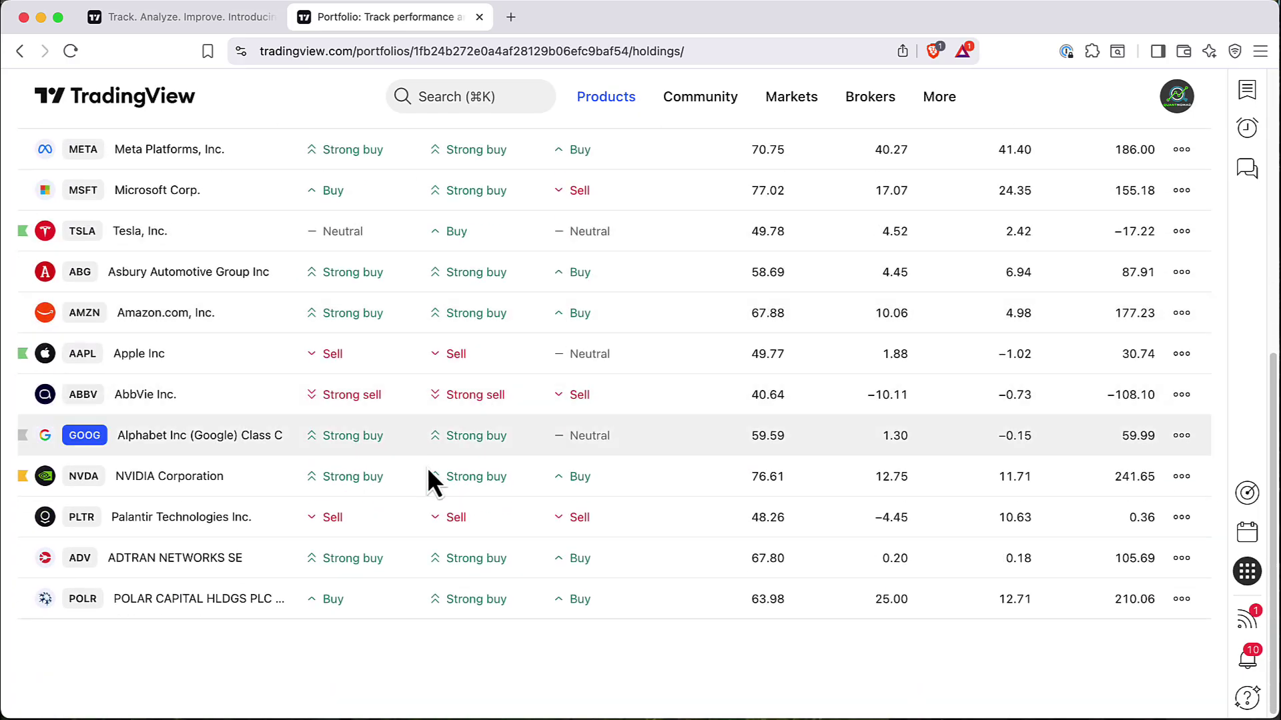
scroll(425, 474, "up", 4)
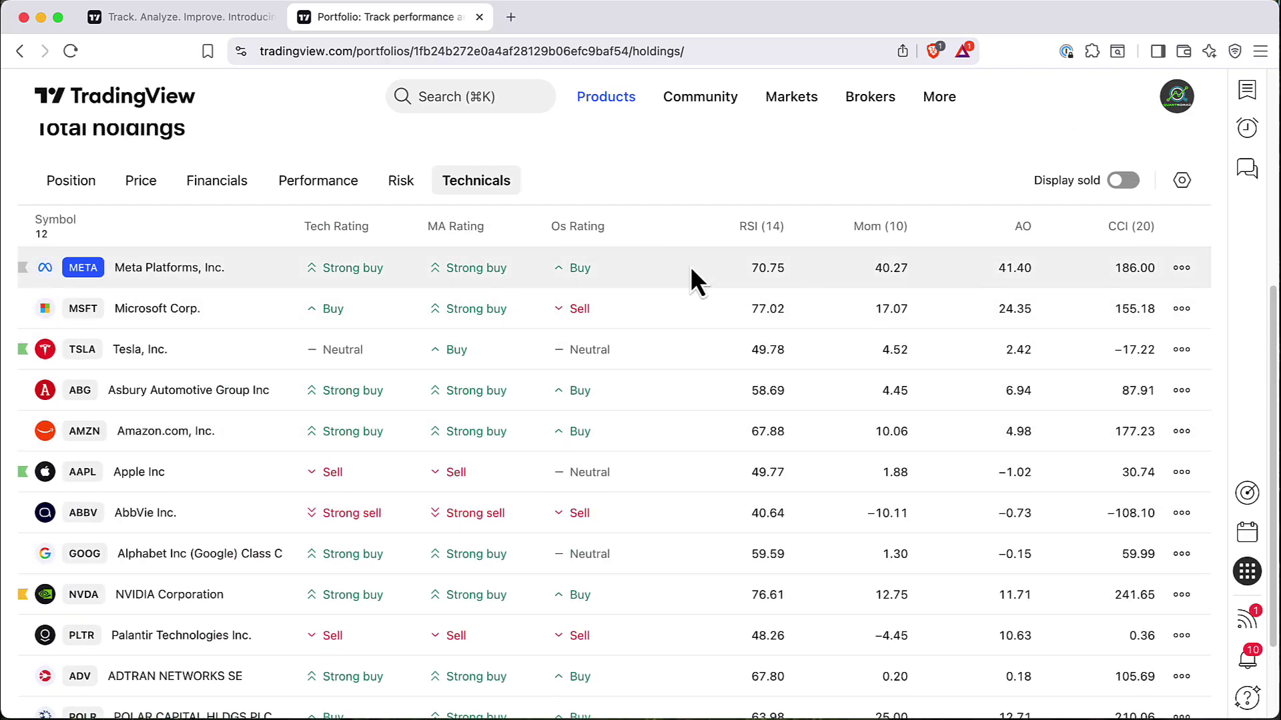
scroll(838, 430, "down", 4)
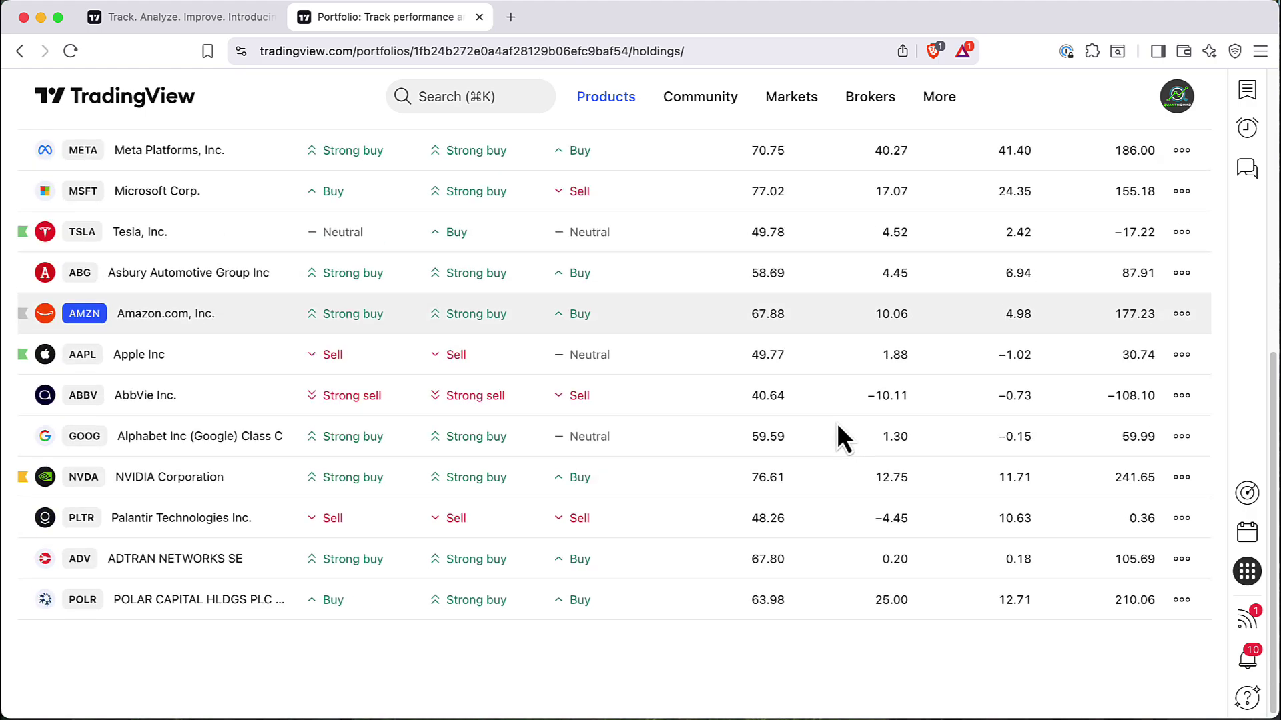
scroll(836, 423, "up", 10)
scroll(835, 421, "up", 5)
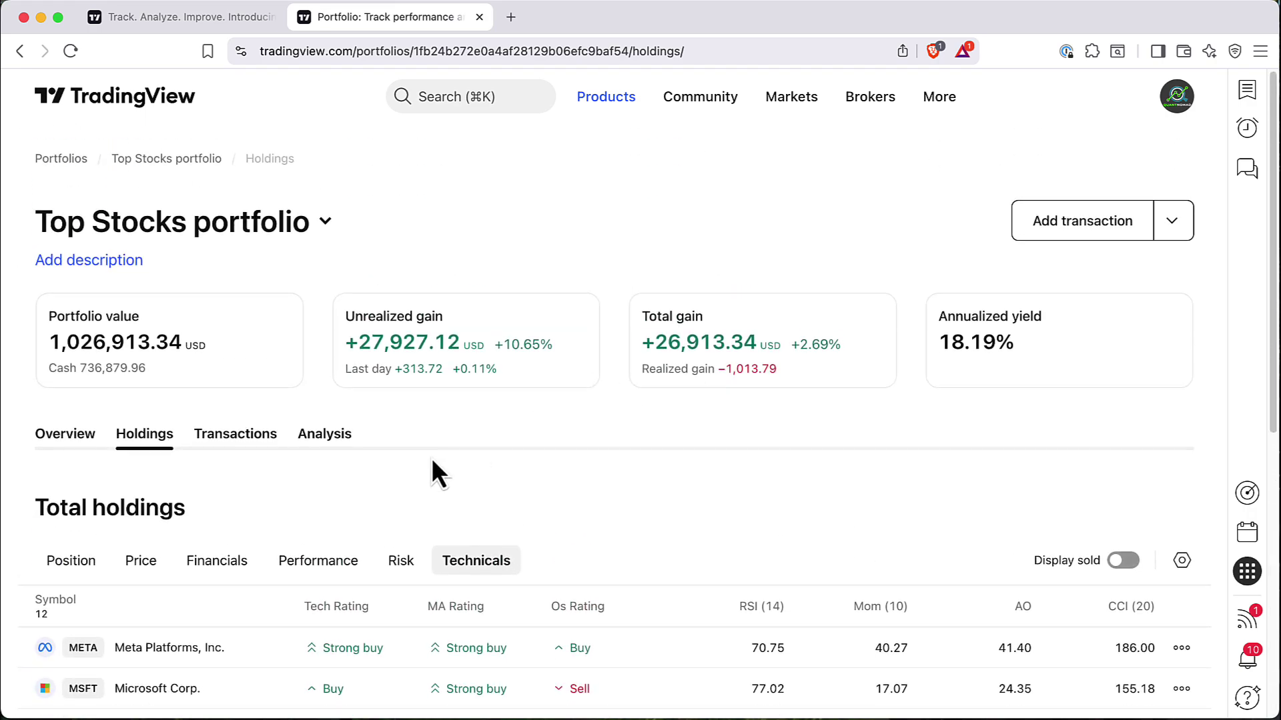
Open the Transactions tab and scroll through the 12 buy trades of 100 shares
left_click(234, 441)
scroll(391, 403, "down", 6)
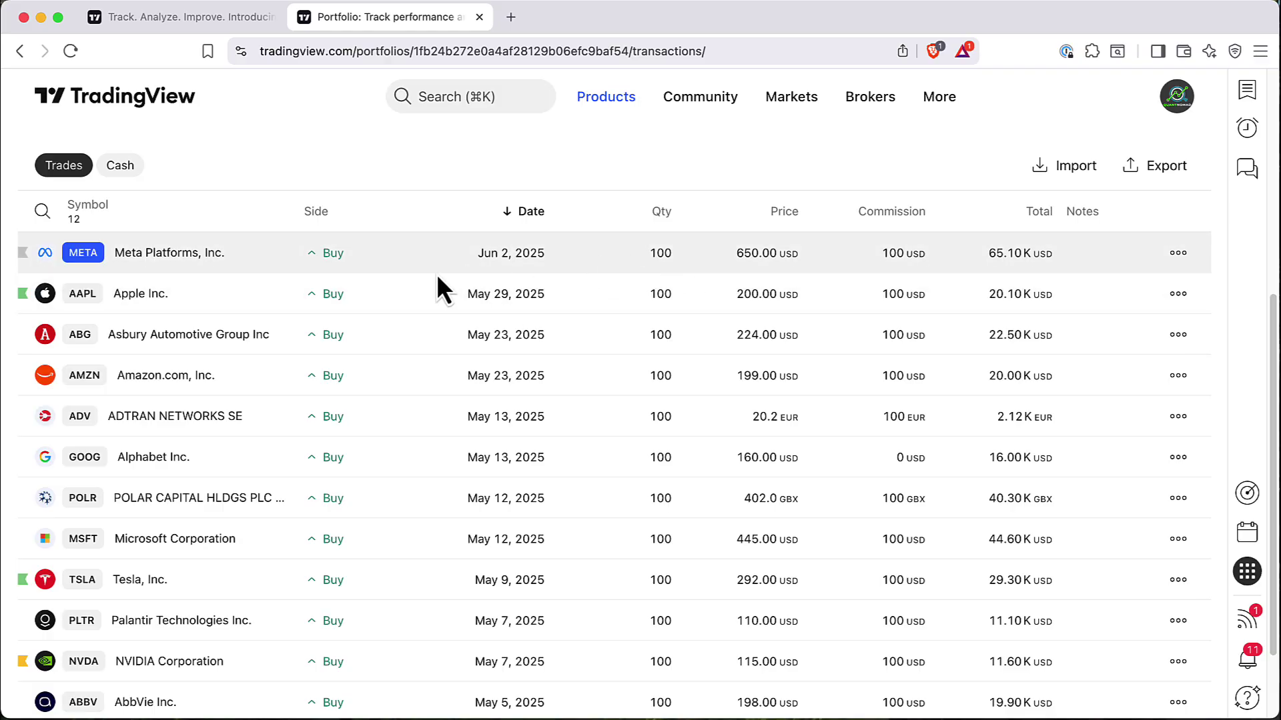
scroll(543, 273, "down", 2)
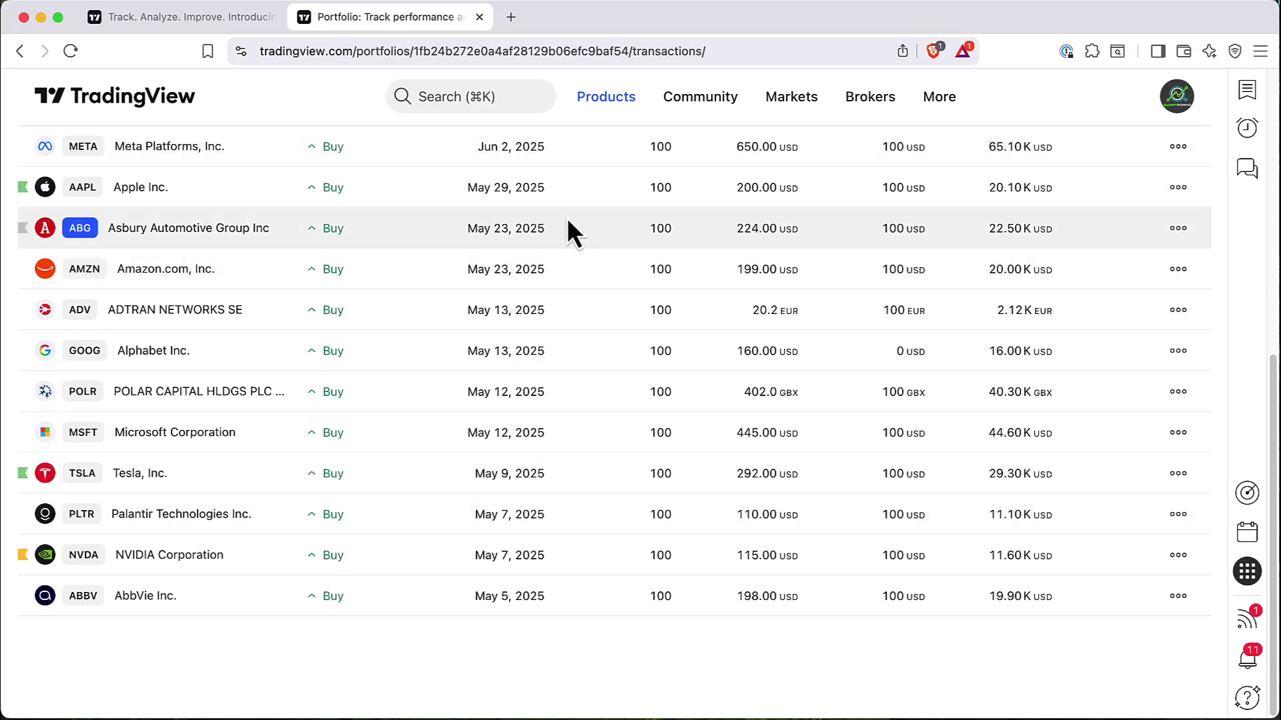
scroll(574, 314, "up", 5)
scroll(620, 440, "down", 4)
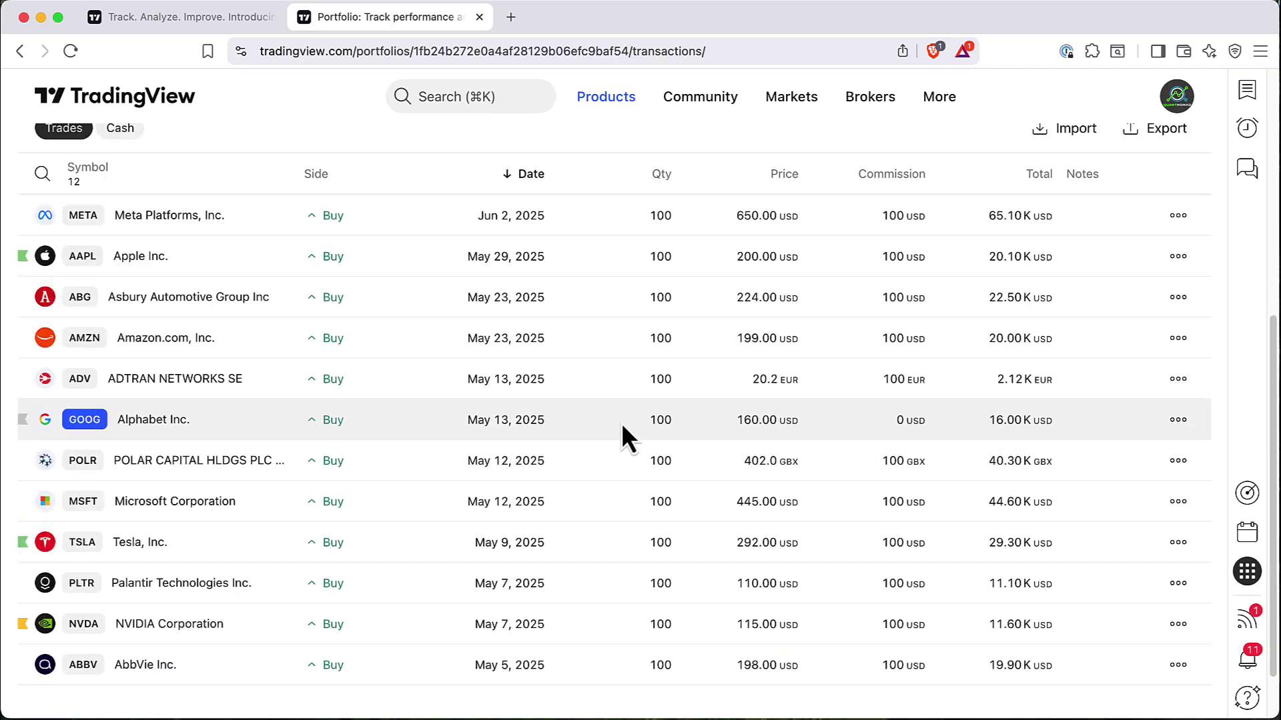
scroll(744, 366, "up", 4)
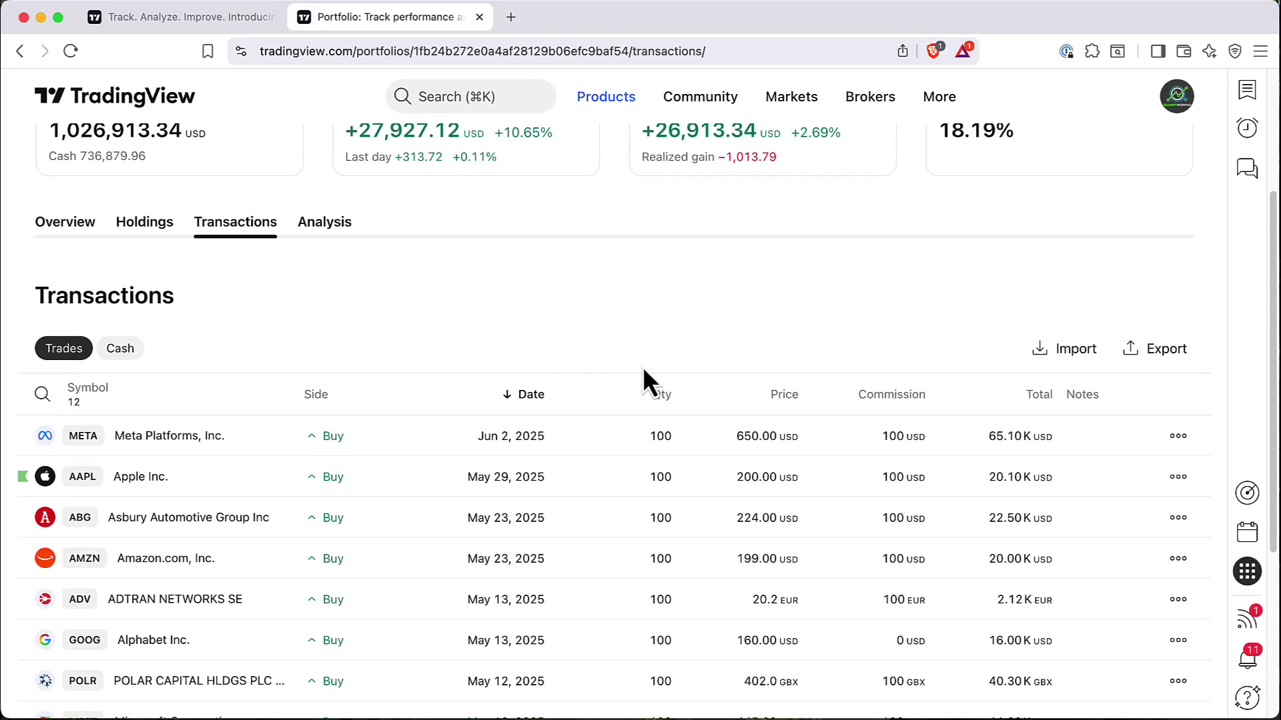
scroll(642, 366, "up", 3)
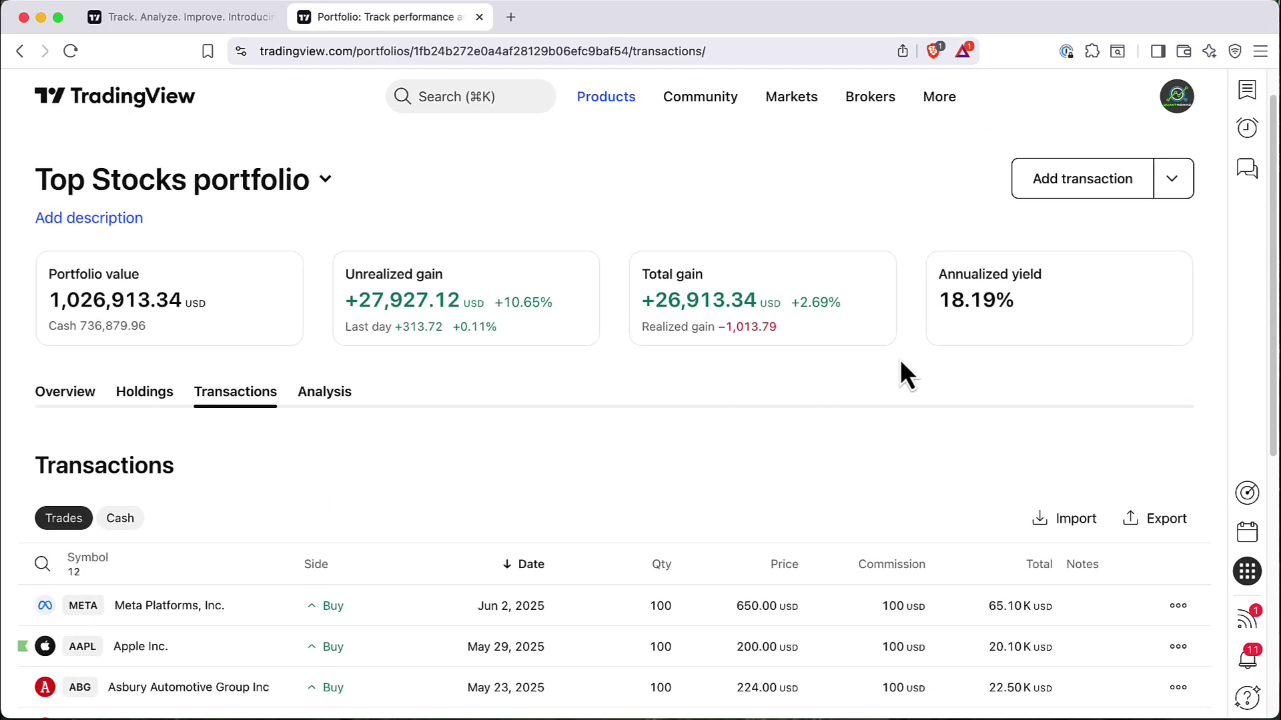
Start a new transaction for MSTR dated 2025-06-01
left_click(1058, 186)
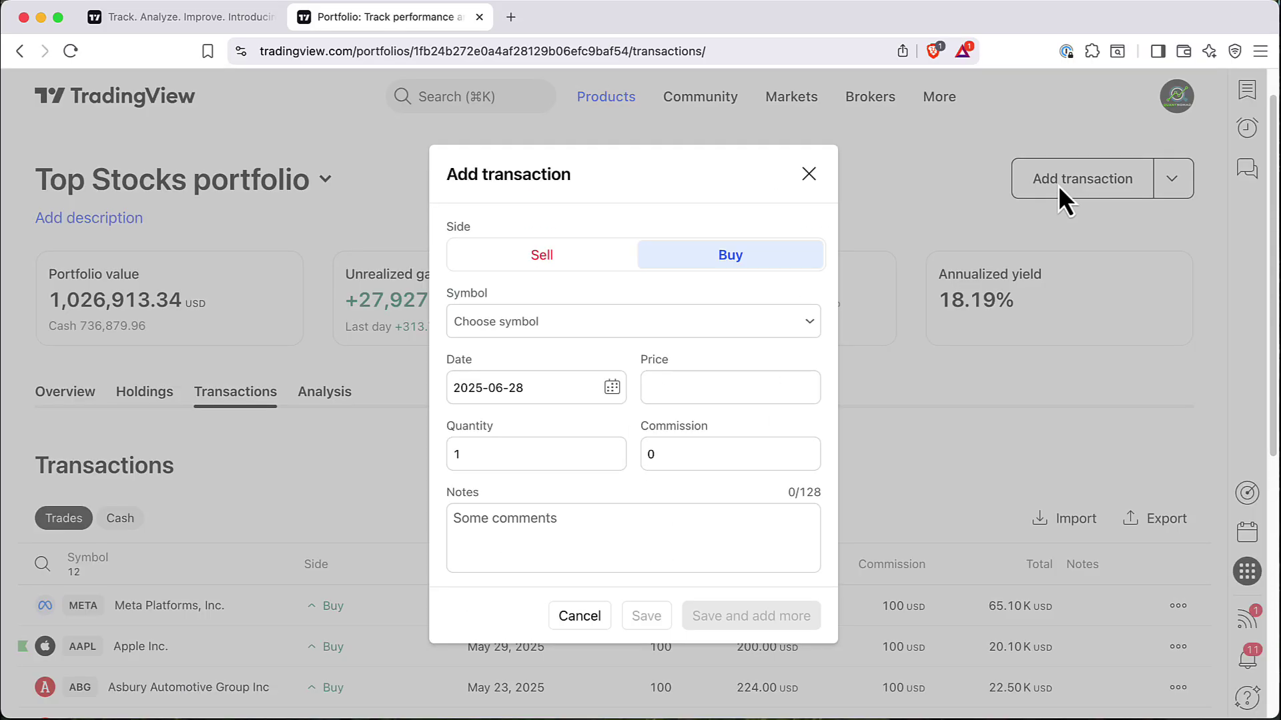
left_click(599, 320)
scroll(467, 467, "down", 2)
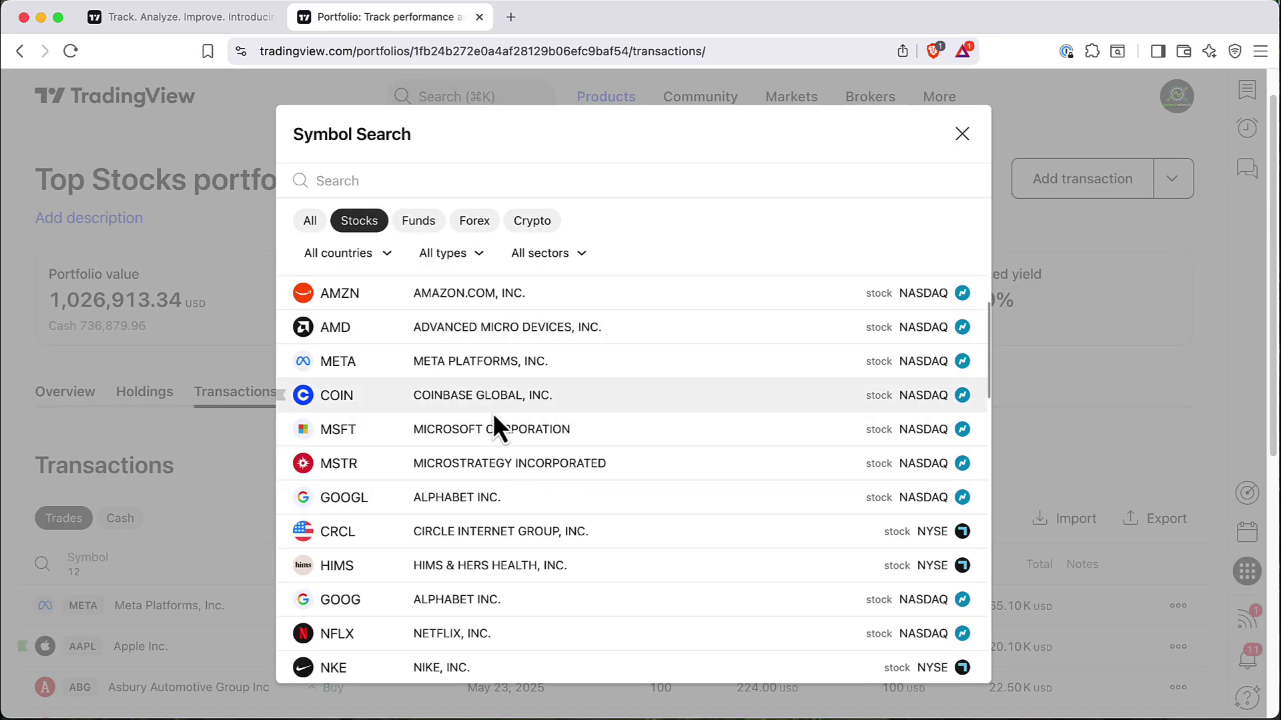
left_click(451, 475)
left_click(543, 389)
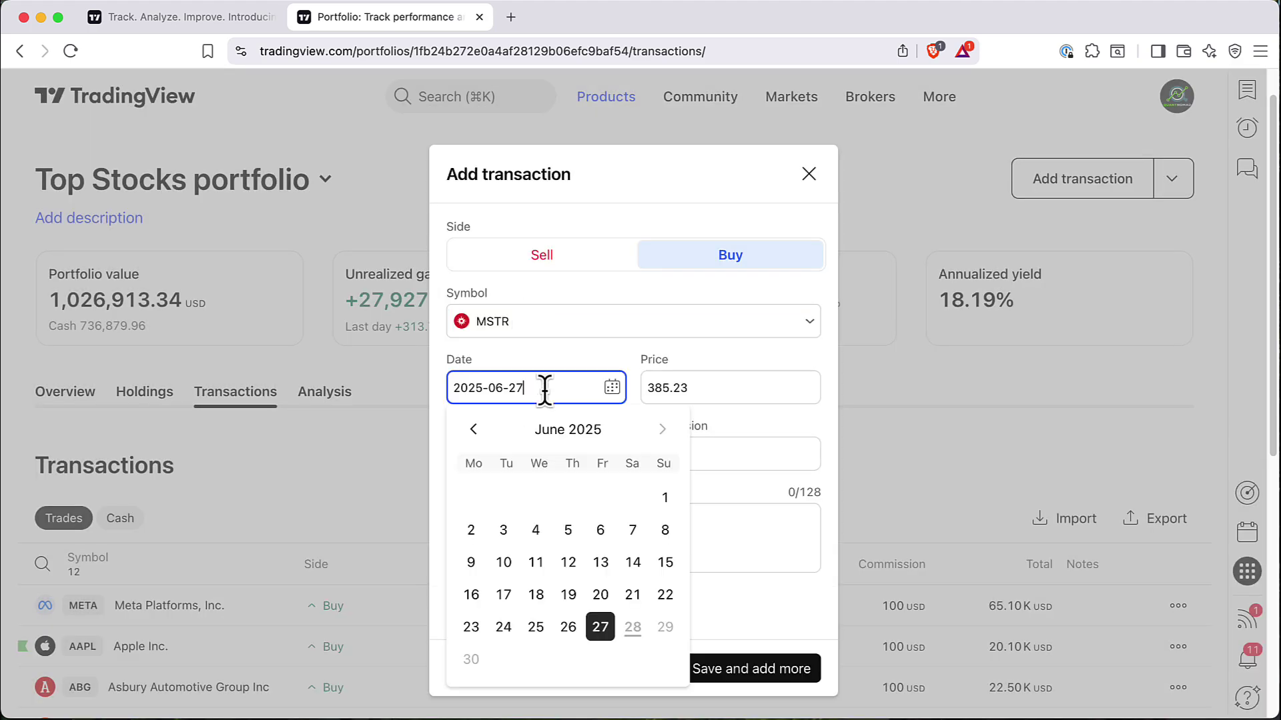
left_click(662, 499)
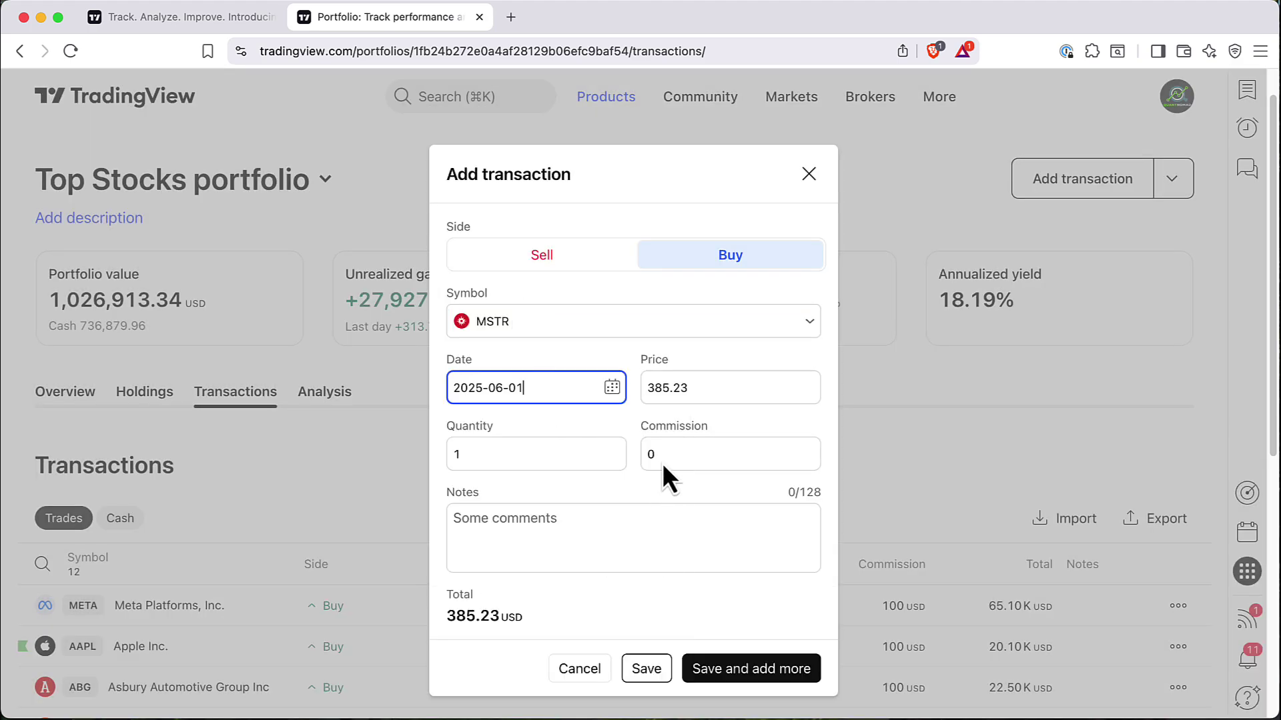
Enter price 350, quantity 100 and commission 100, then save the MSTR buy
left_click(709, 394)
type("350")
left_click(539, 465)
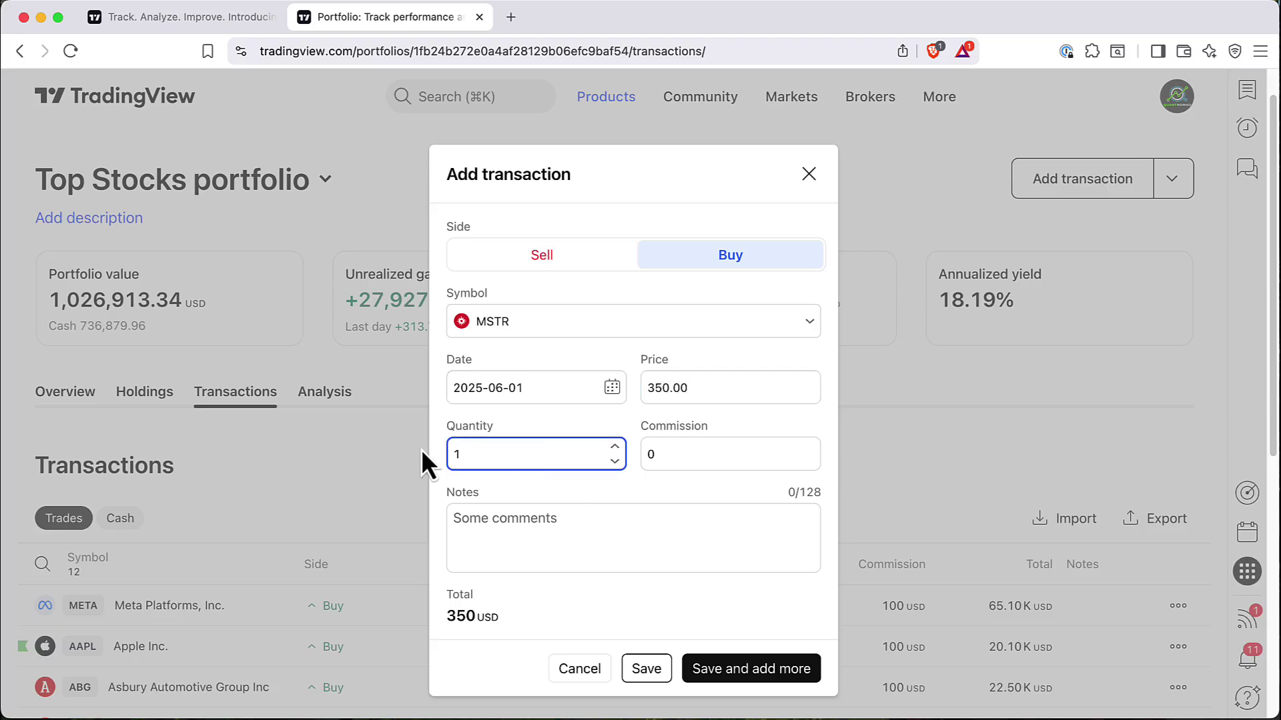
type("00")
left_click(637, 457)
type("100")
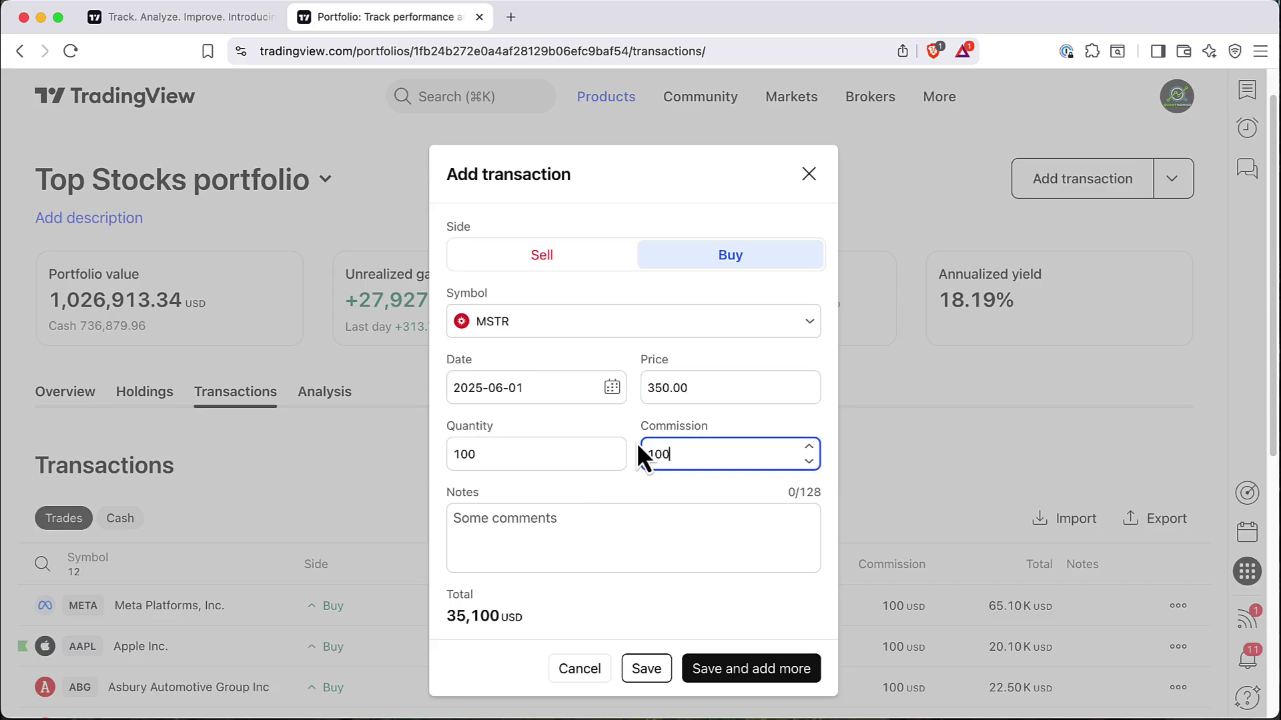
left_click(551, 527)
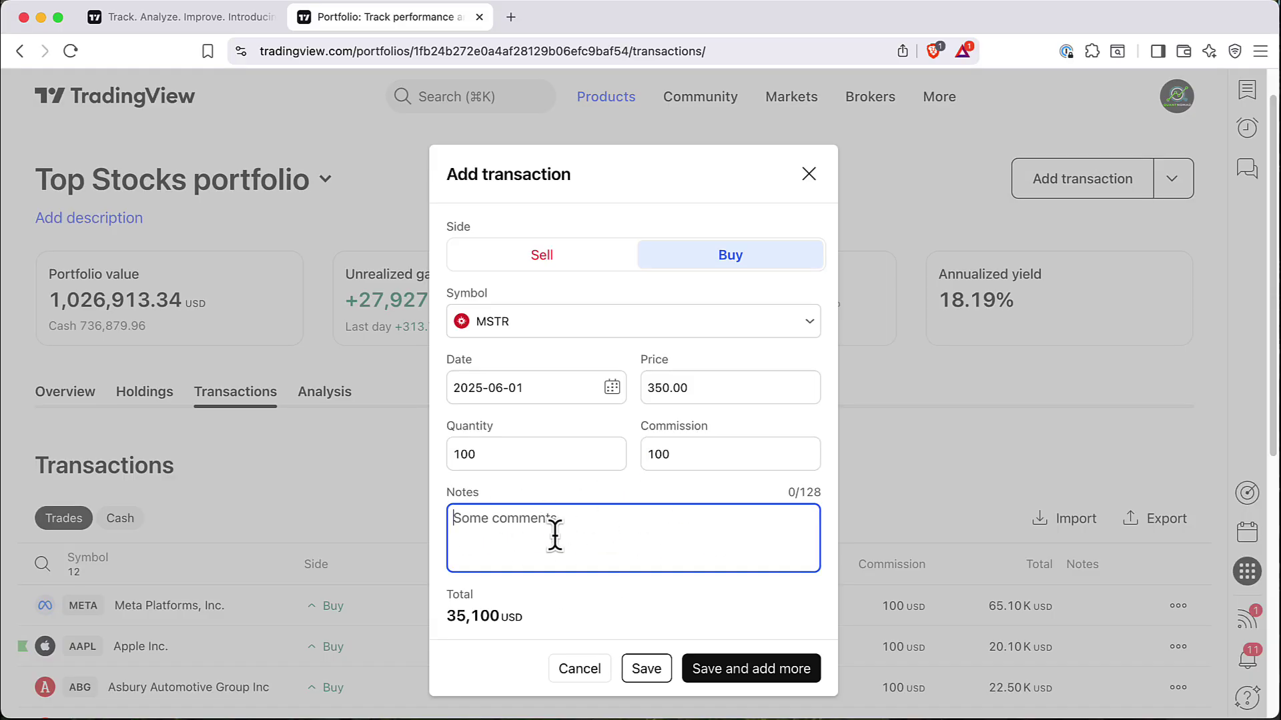
left_click(728, 669)
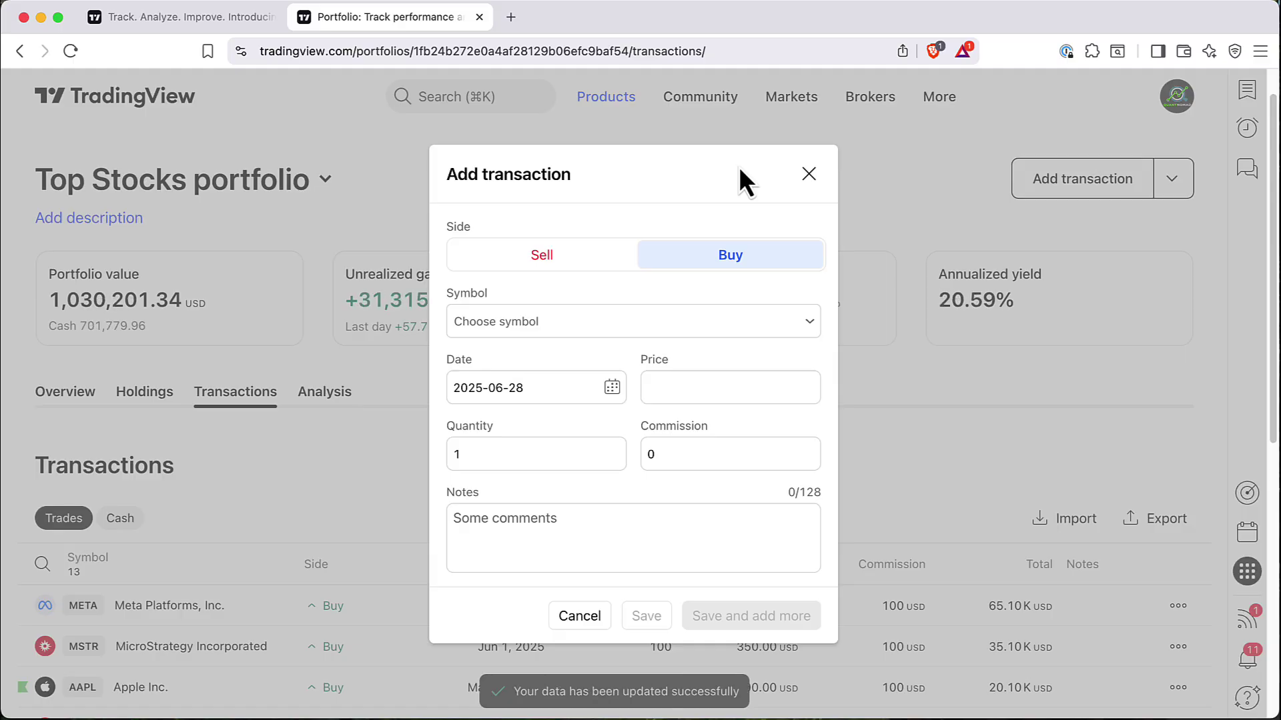
Close the transaction form and show the Cash list with its 1.00M USD deposit
left_click(809, 174)
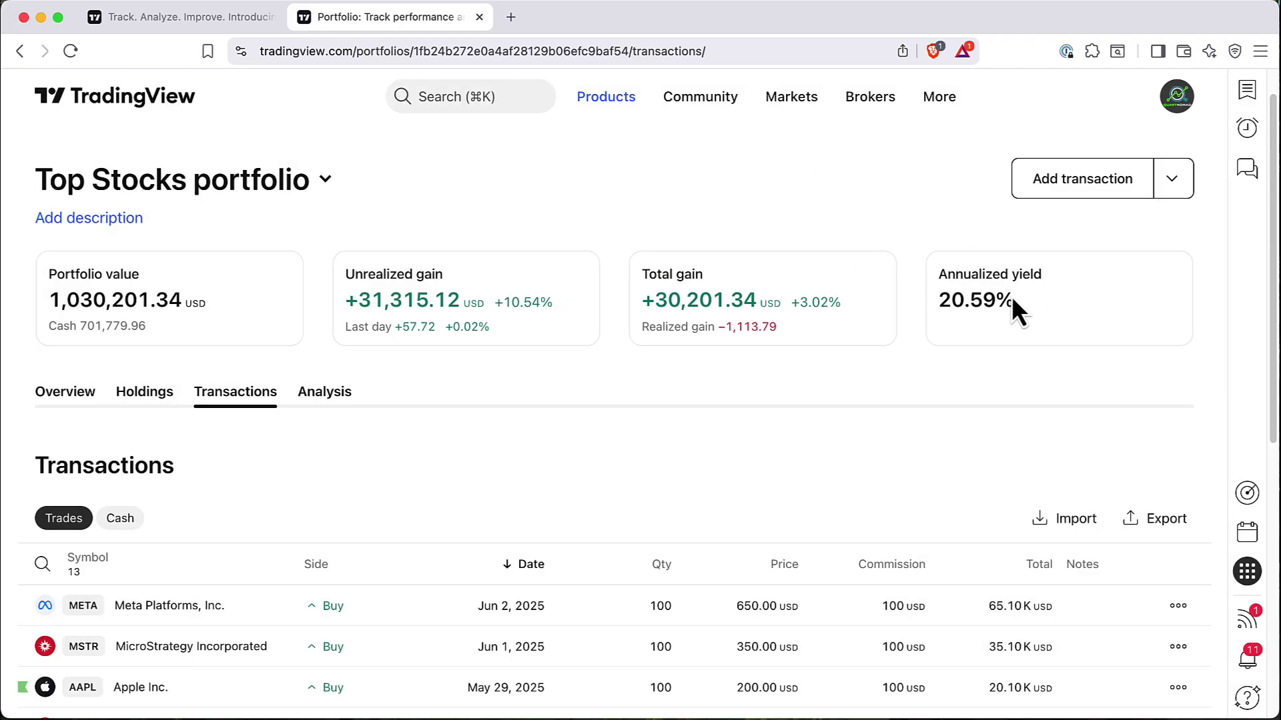
scroll(976, 318, "down", 7)
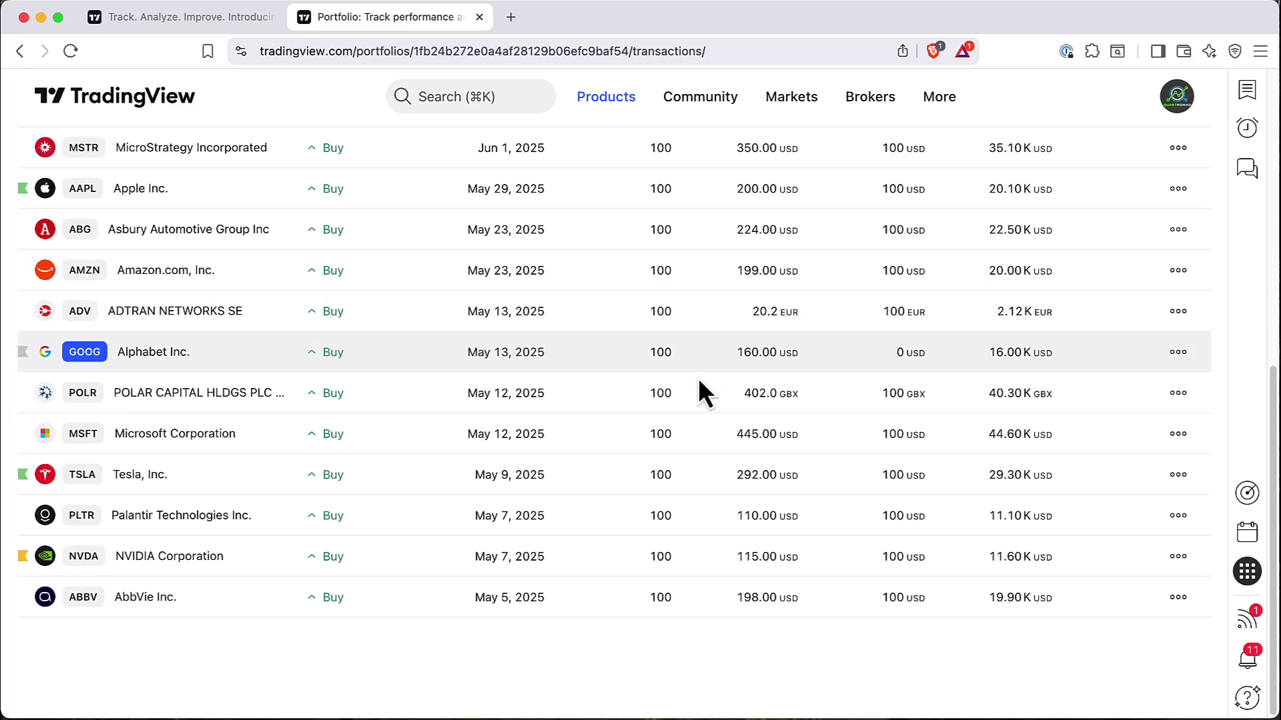
scroll(747, 430, "up", 5)
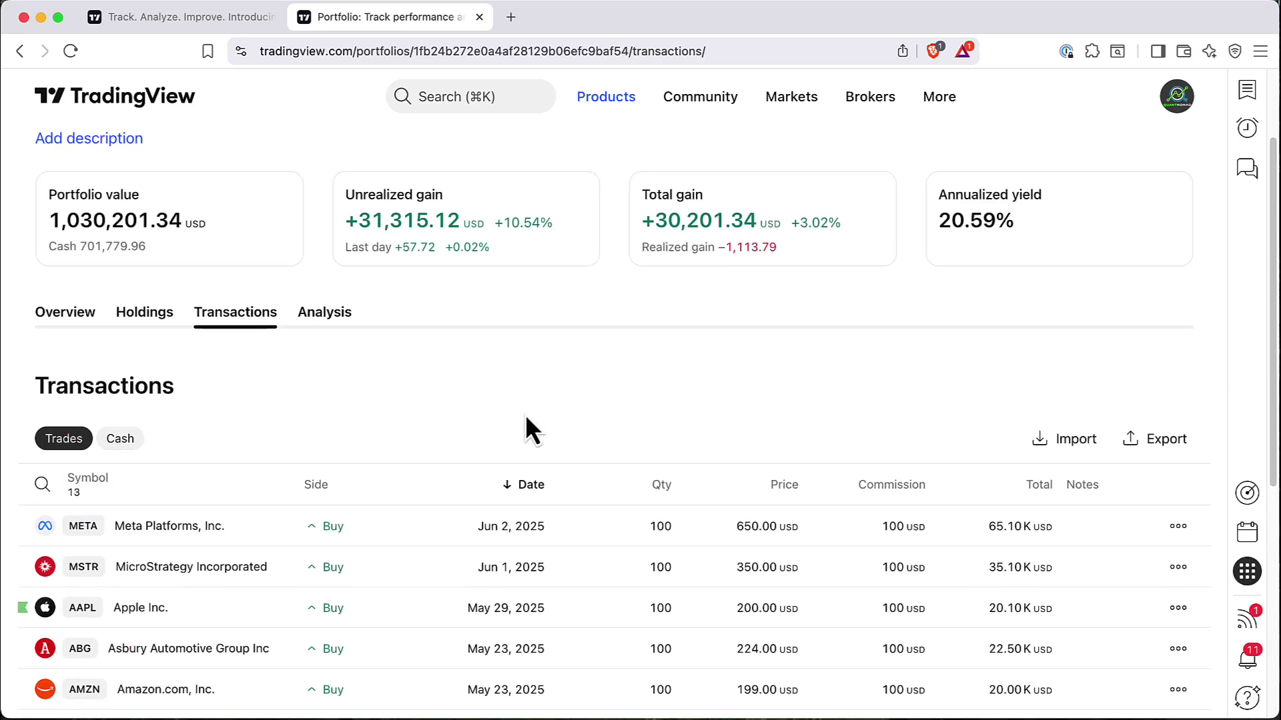
left_click(126, 440)
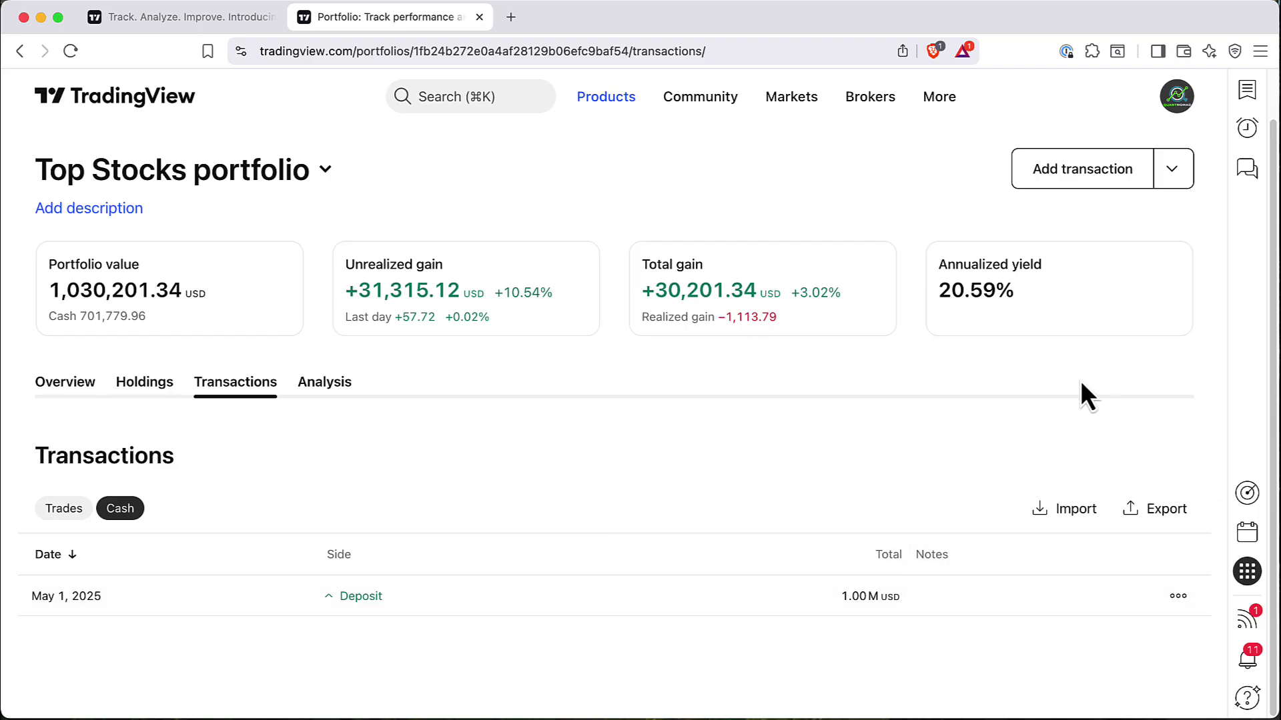
Save a 100000 USD deposit dated 2025-06-01, then close the deposit form
left_click(1169, 171)
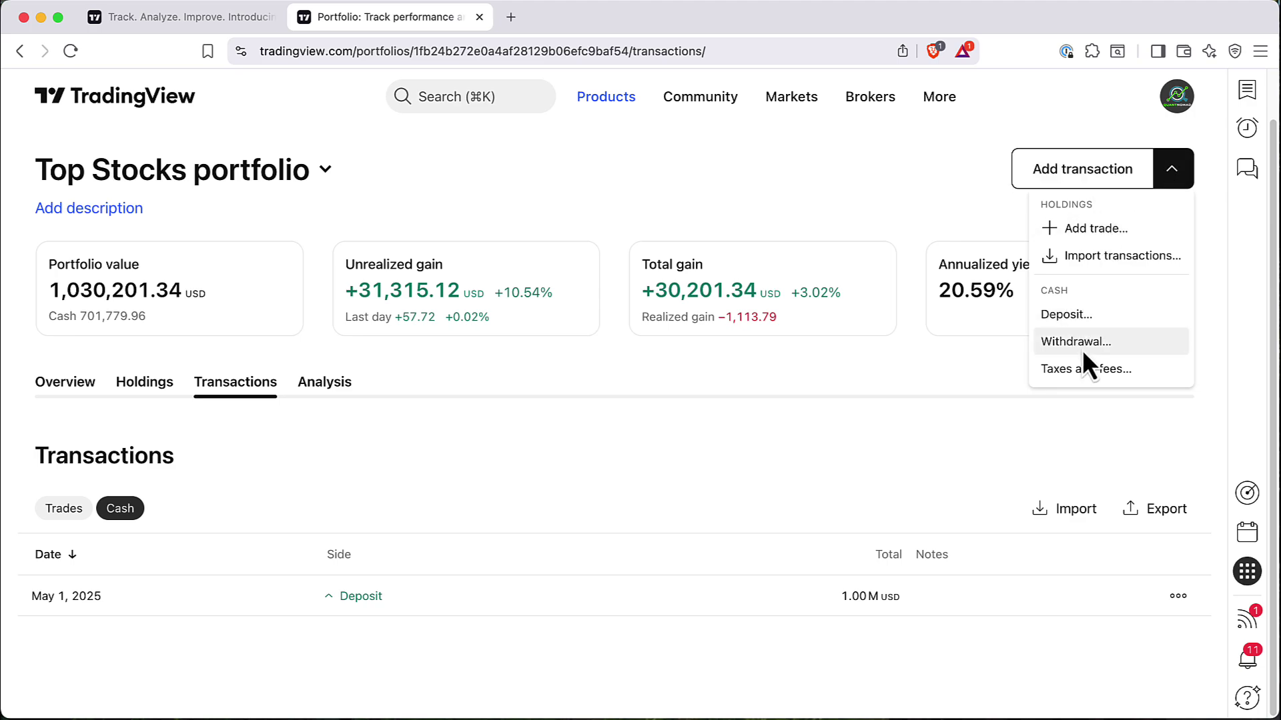
left_click(1074, 320)
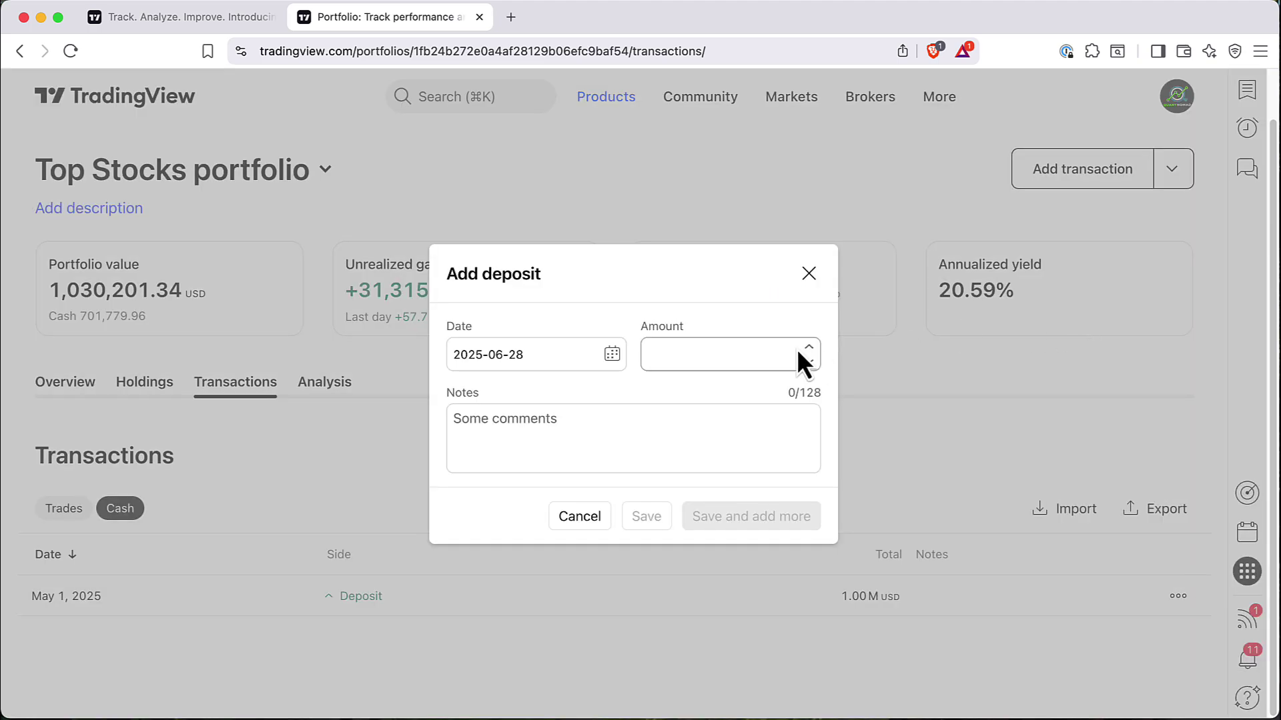
left_click(538, 354)
left_click(611, 354)
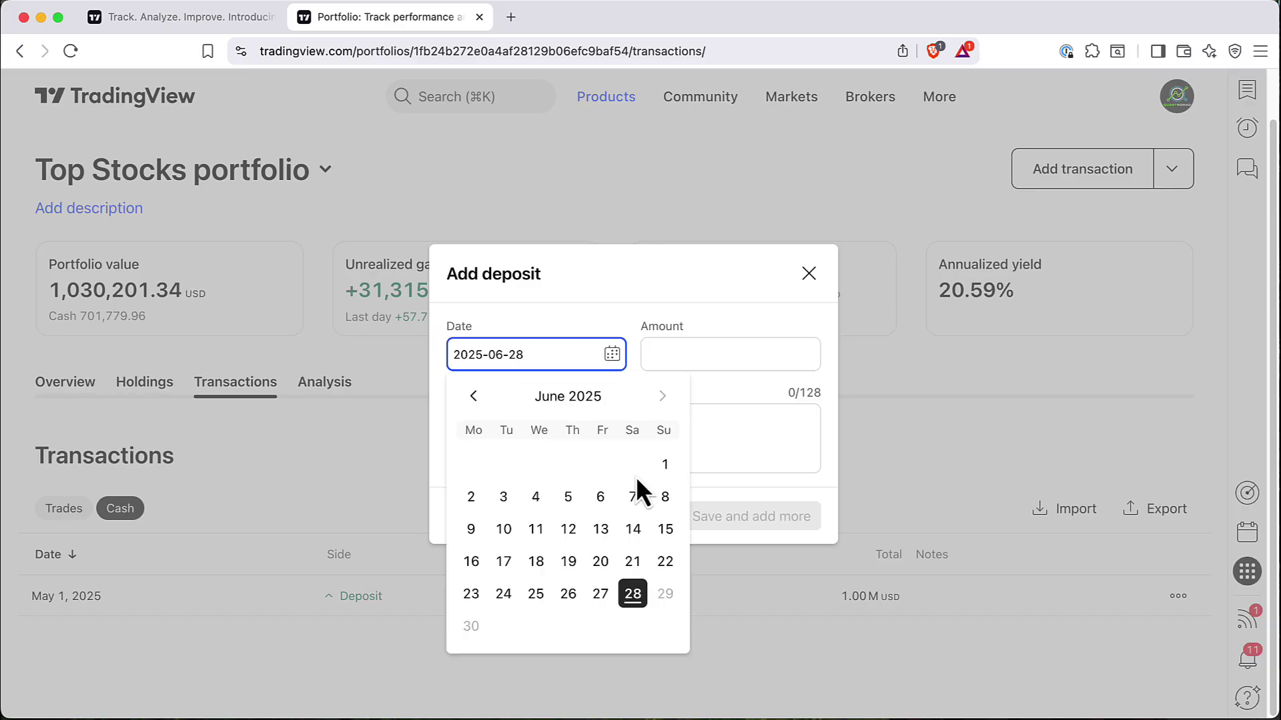
left_click(664, 464)
left_click(698, 353)
type("100000")
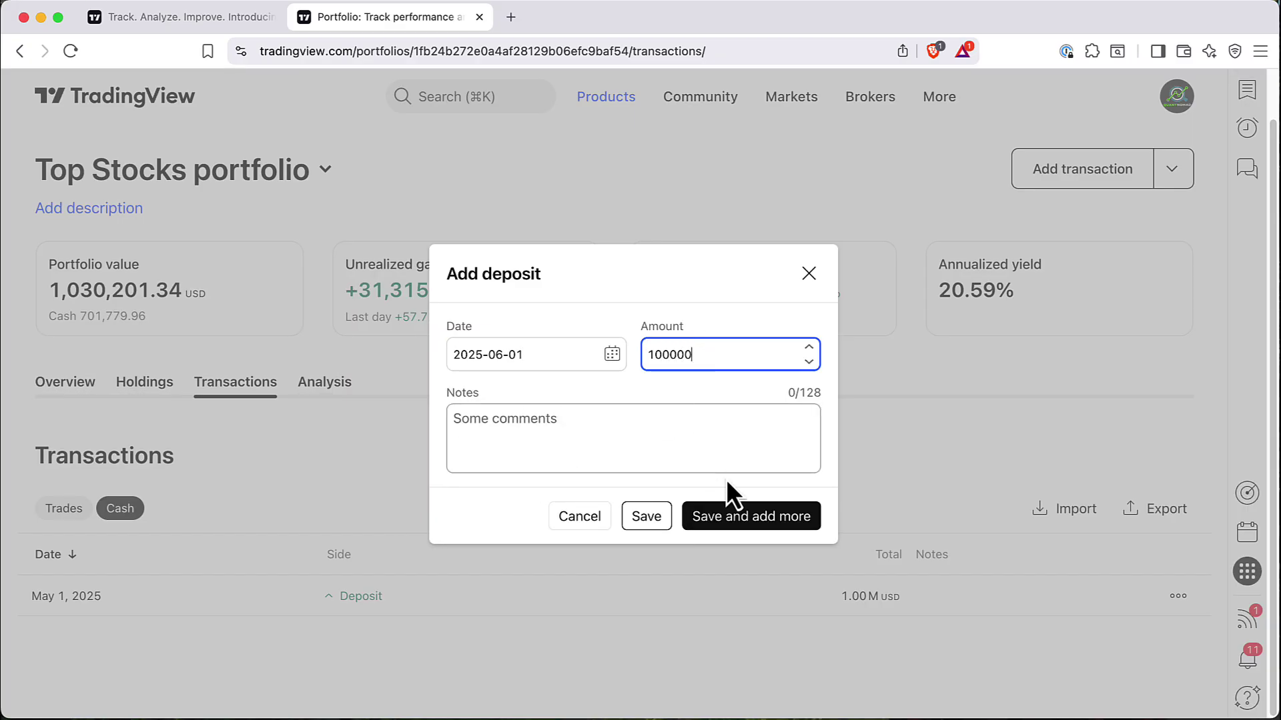
left_click(743, 518)
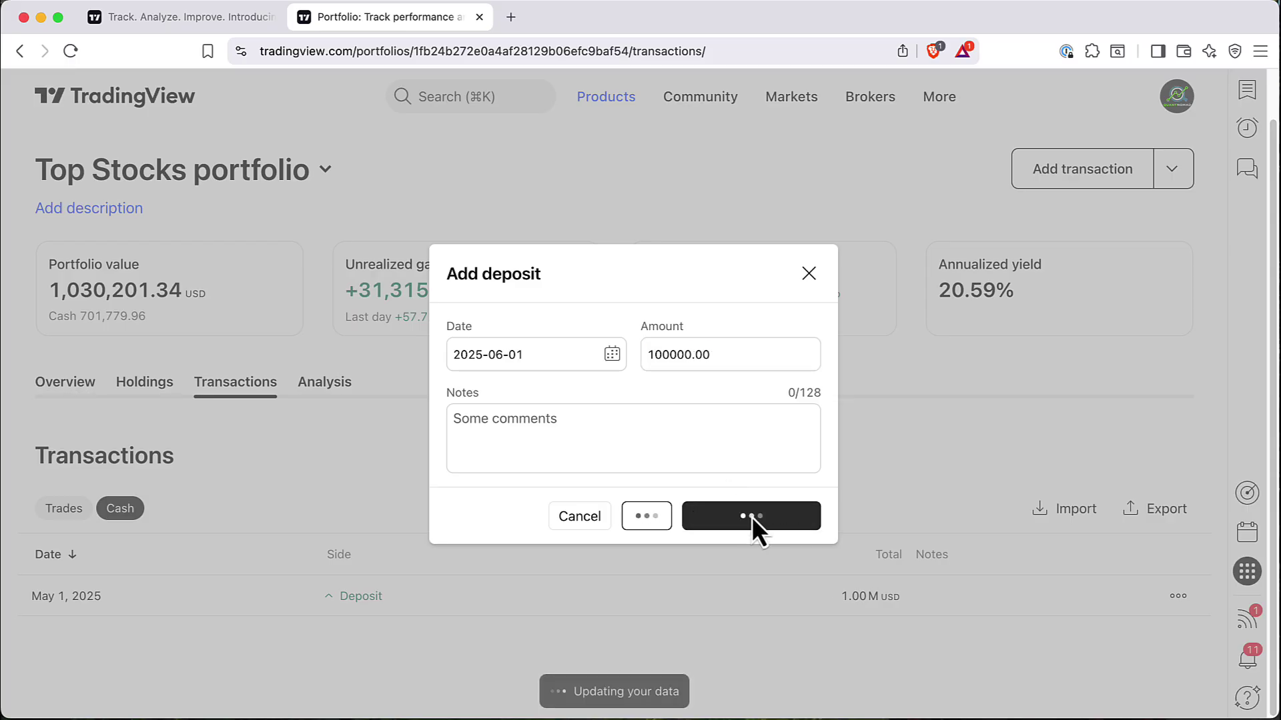
left_click(809, 273)
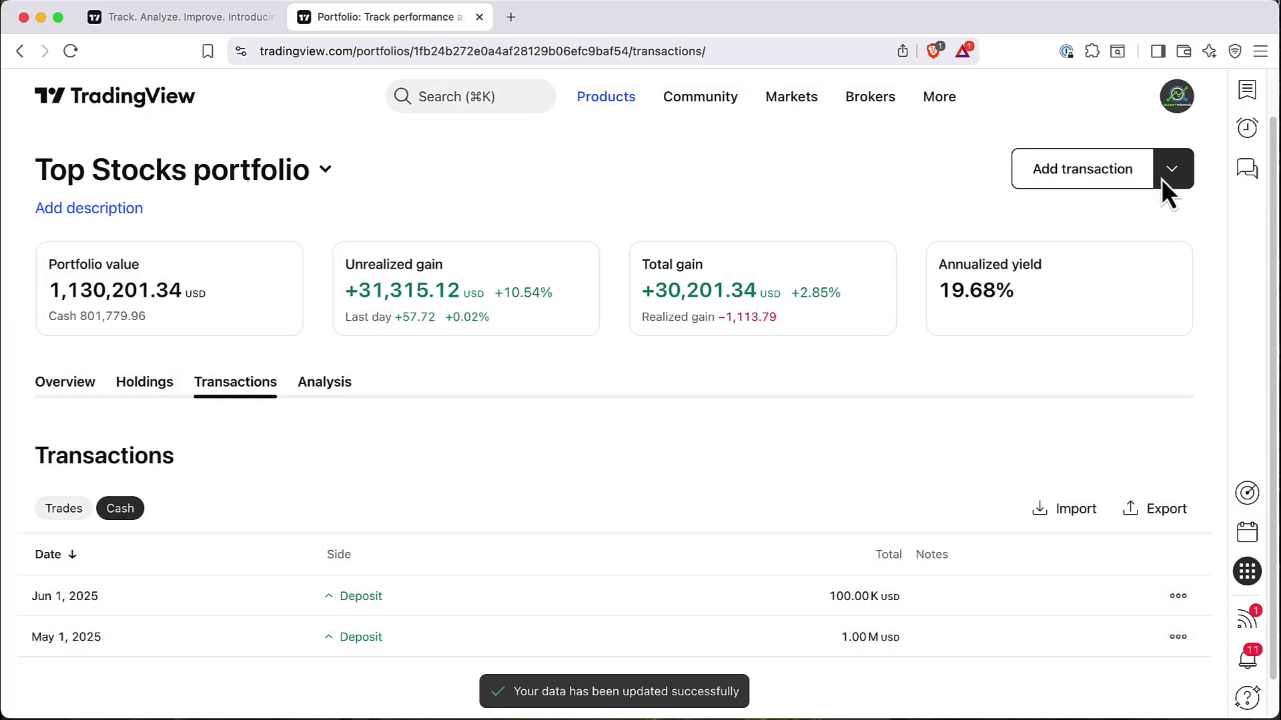
Save a 50,000 USD taxes-and-fees entry dated June 16, 2025, then close the form
left_click(1167, 171)
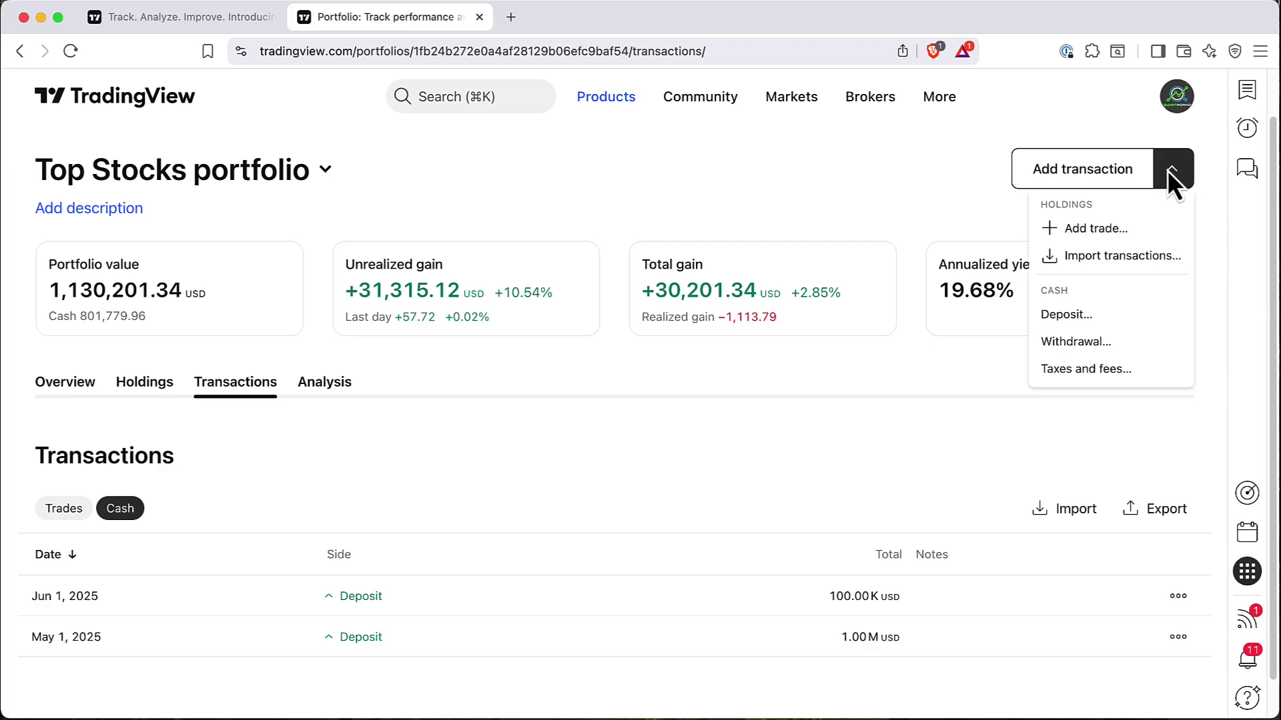
left_click(1090, 370)
left_click(695, 355)
left_click(695, 355)
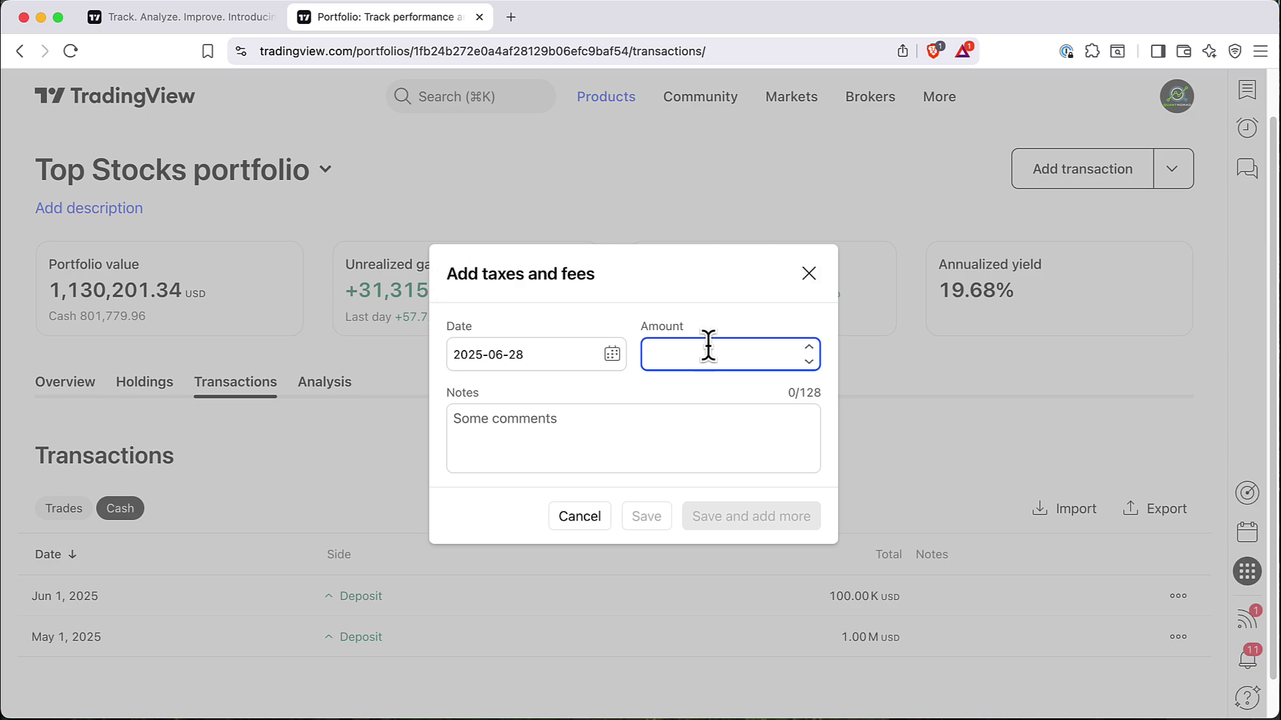
type("50000")
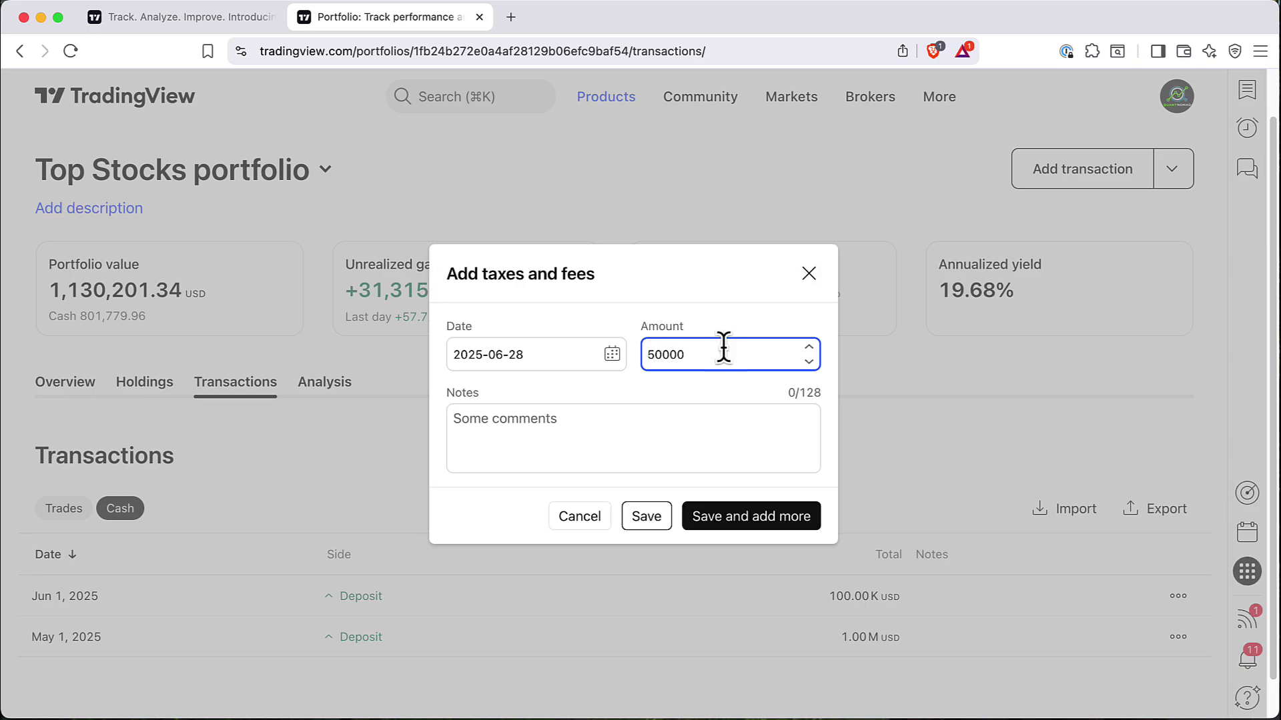
left_click(604, 357)
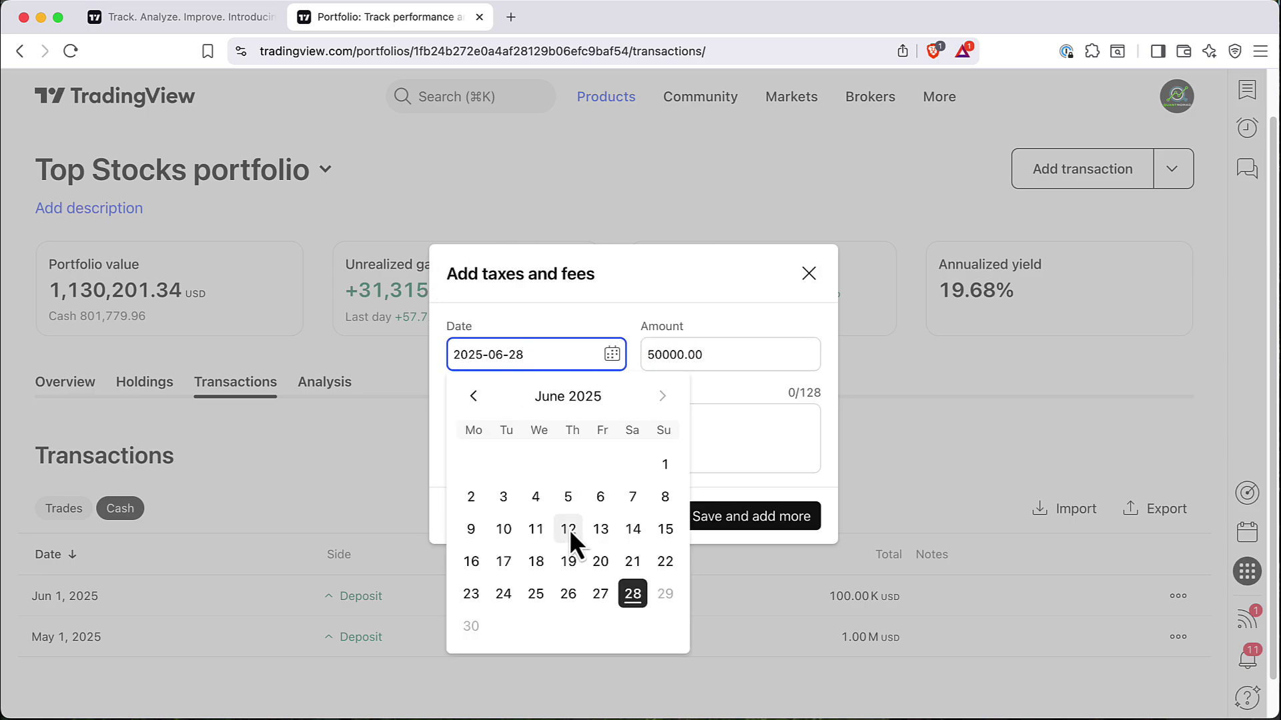
left_click(474, 564)
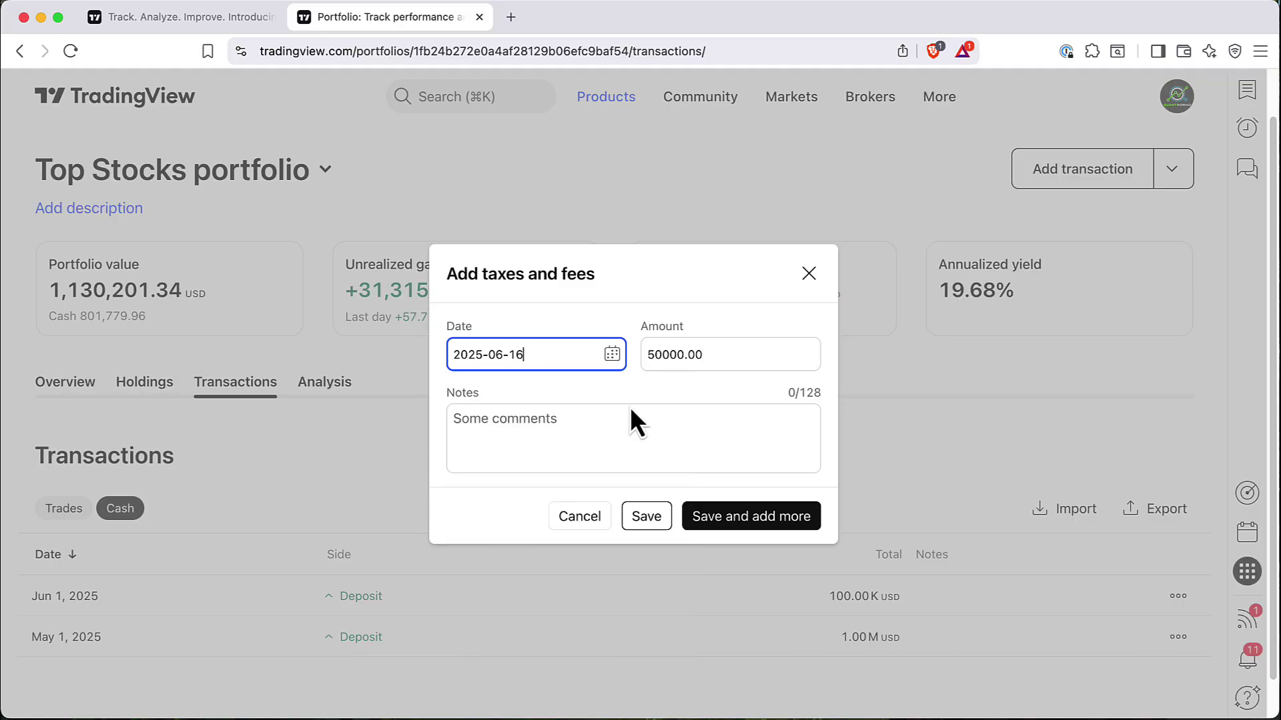
left_click(750, 519)
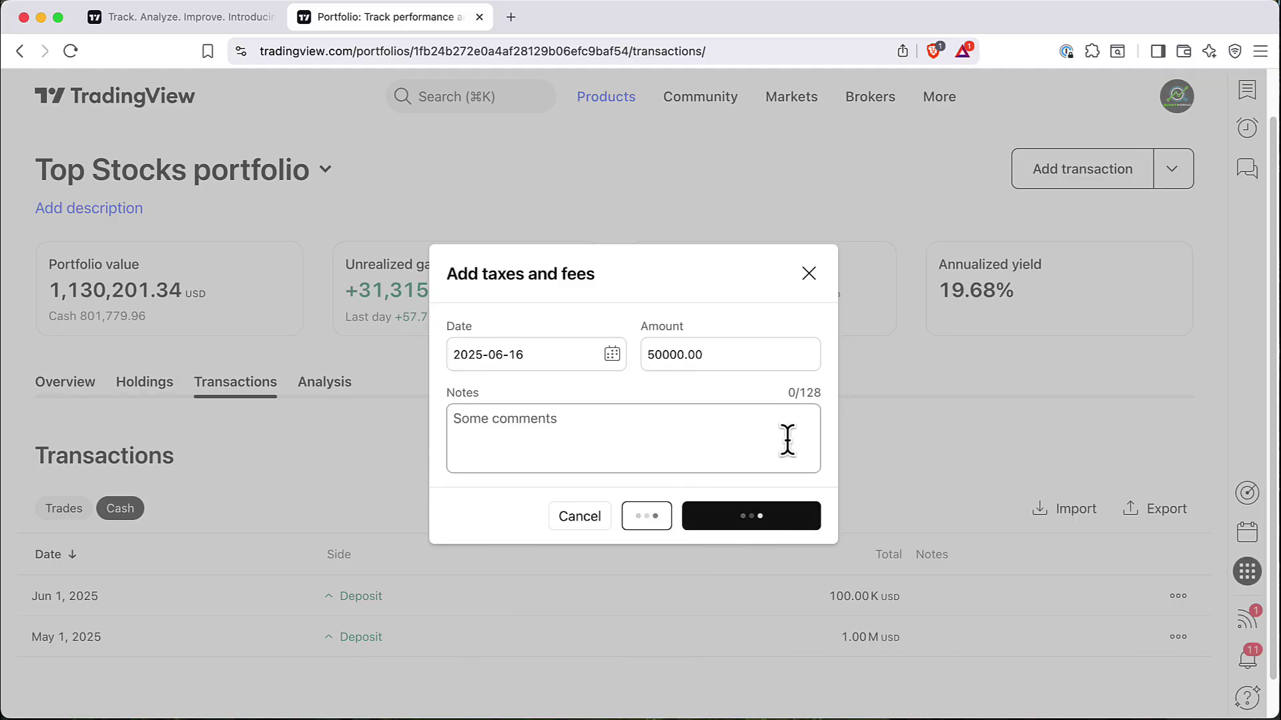
left_click(808, 273)
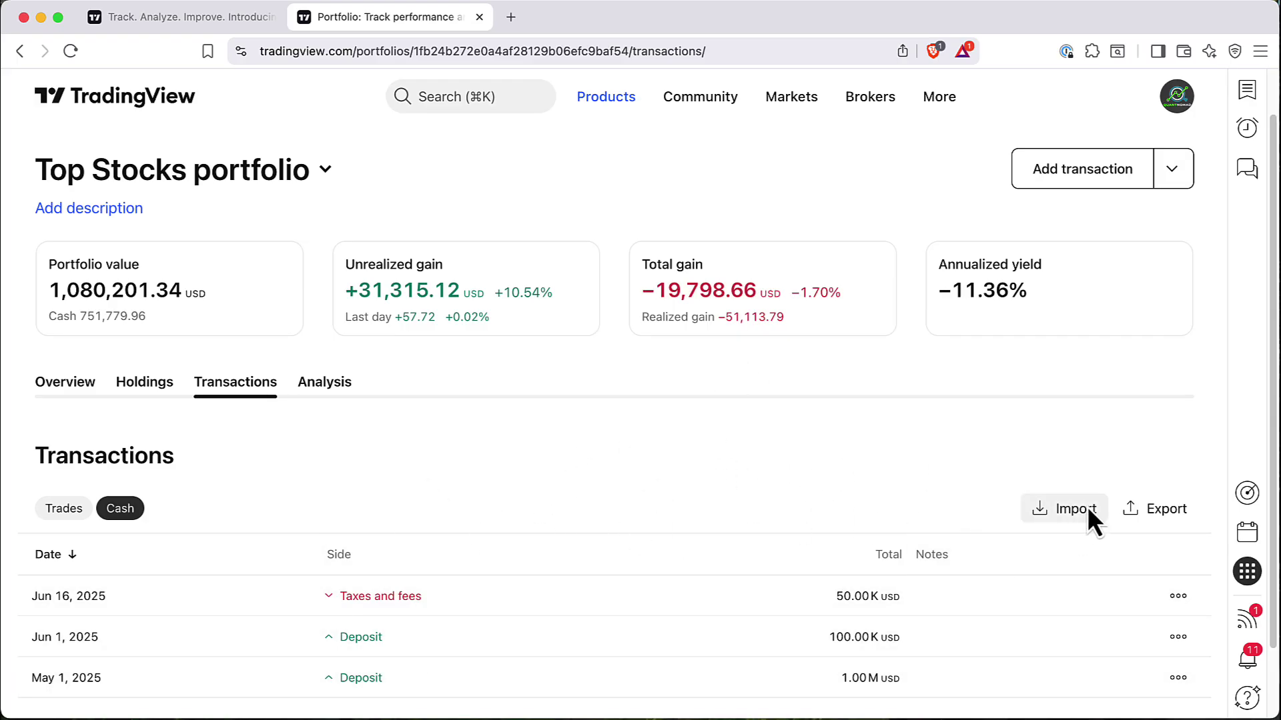
Delete the Jun 16 50.00K USD taxes-and-fees cash entry, then return to the Trades list
left_click(66, 513)
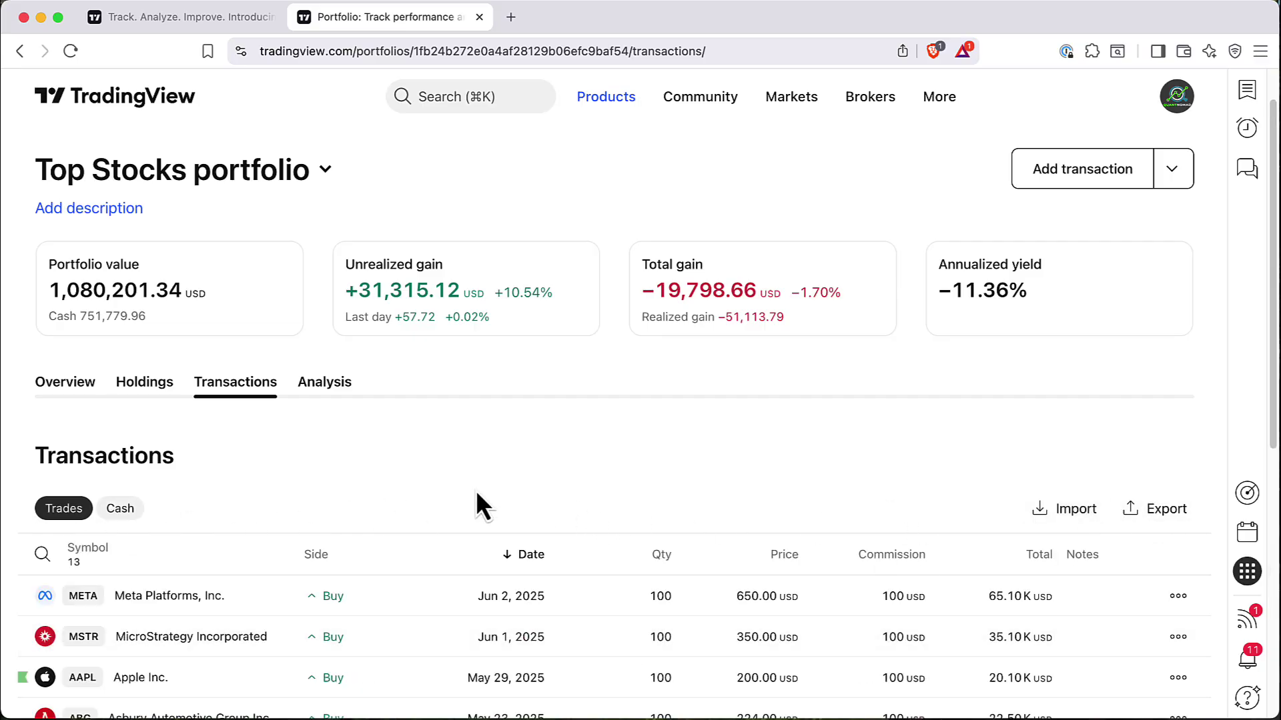
left_click(122, 552)
scroll(402, 633, "down", 1)
left_click(1174, 610)
left_click(1118, 674)
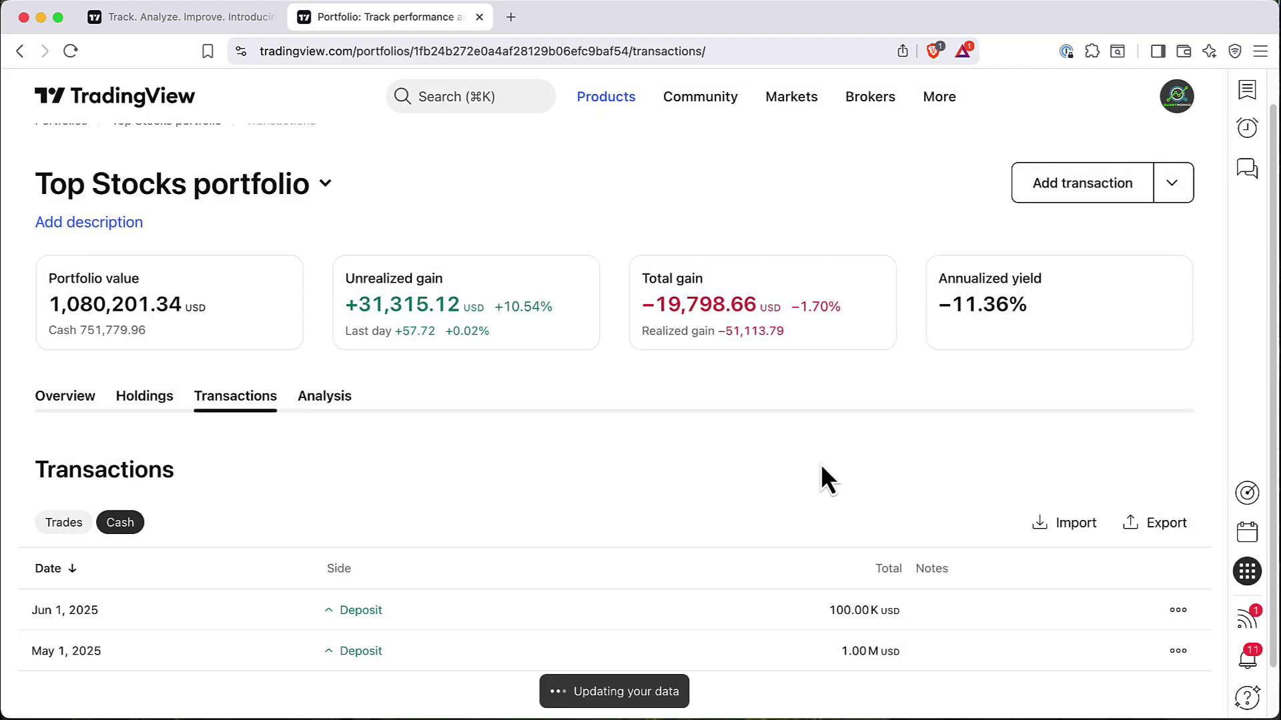
left_click(64, 523)
left_click(70, 51)
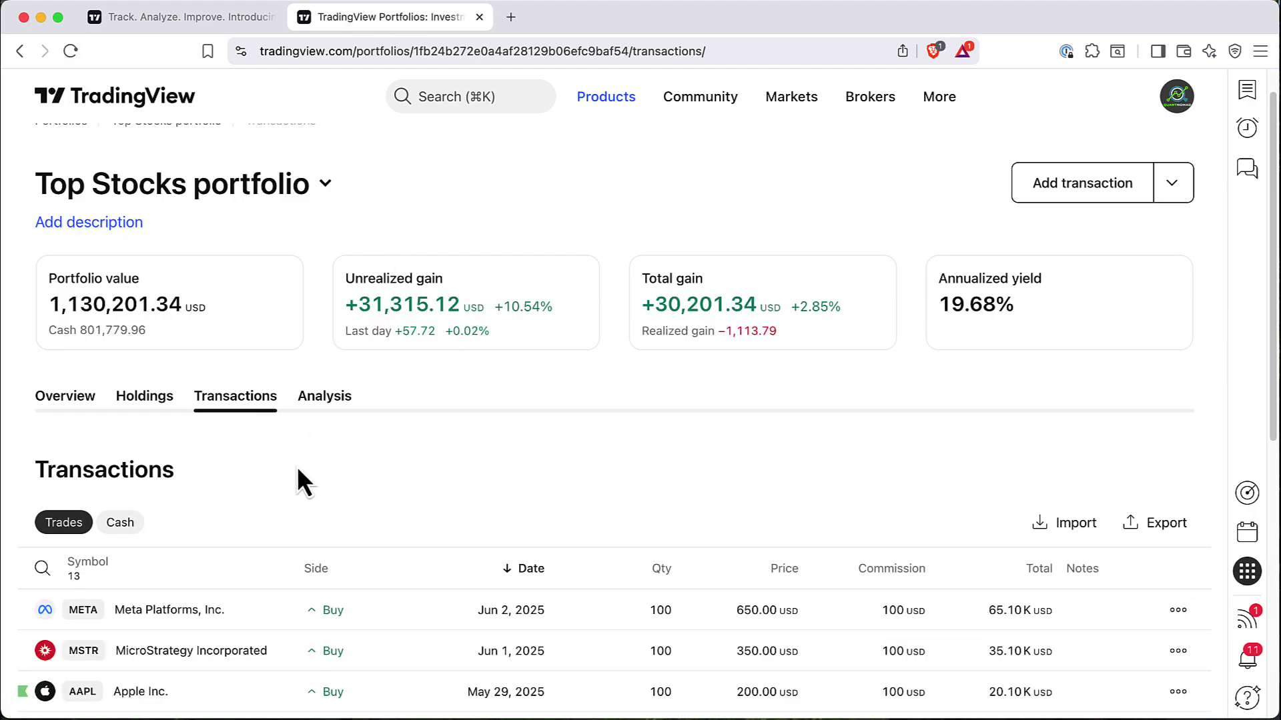
Open the Top Stocks portfolio's Analysis tab and scroll through its profitability and profit charts
left_click(325, 400)
scroll(396, 367, "down", 4)
mouse_move(233, 328)
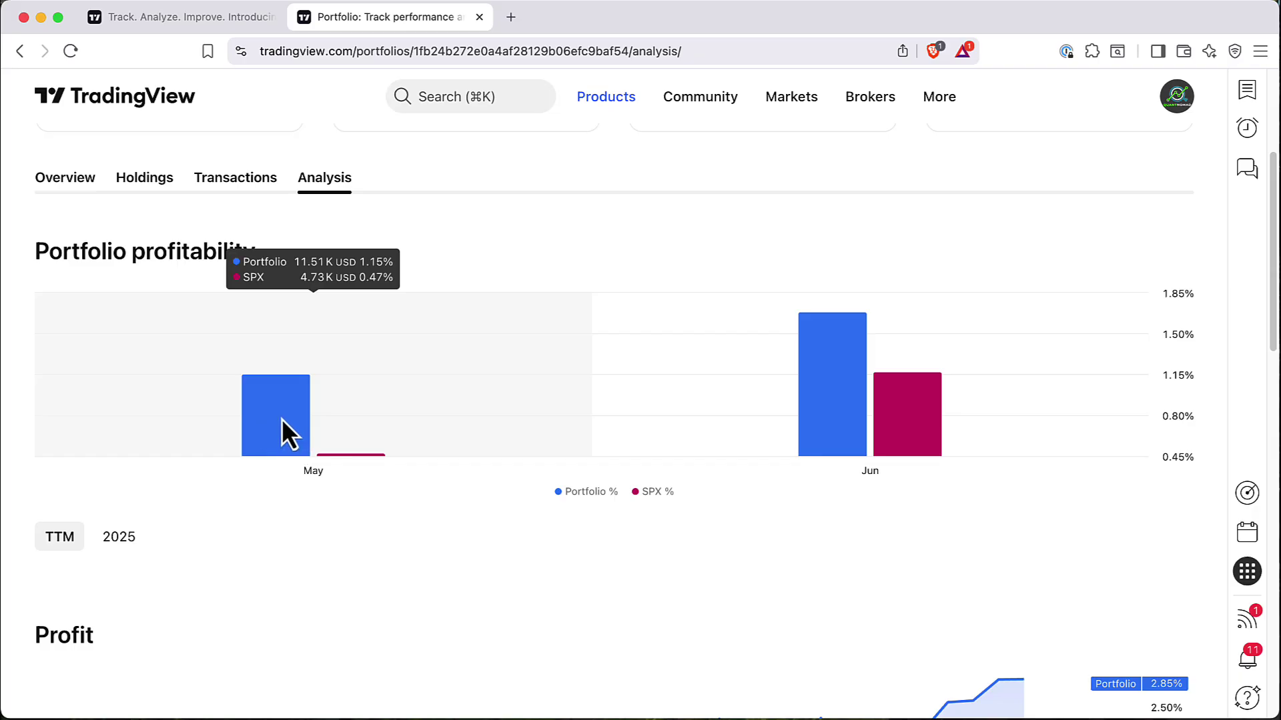
scroll(503, 423, "down", 3)
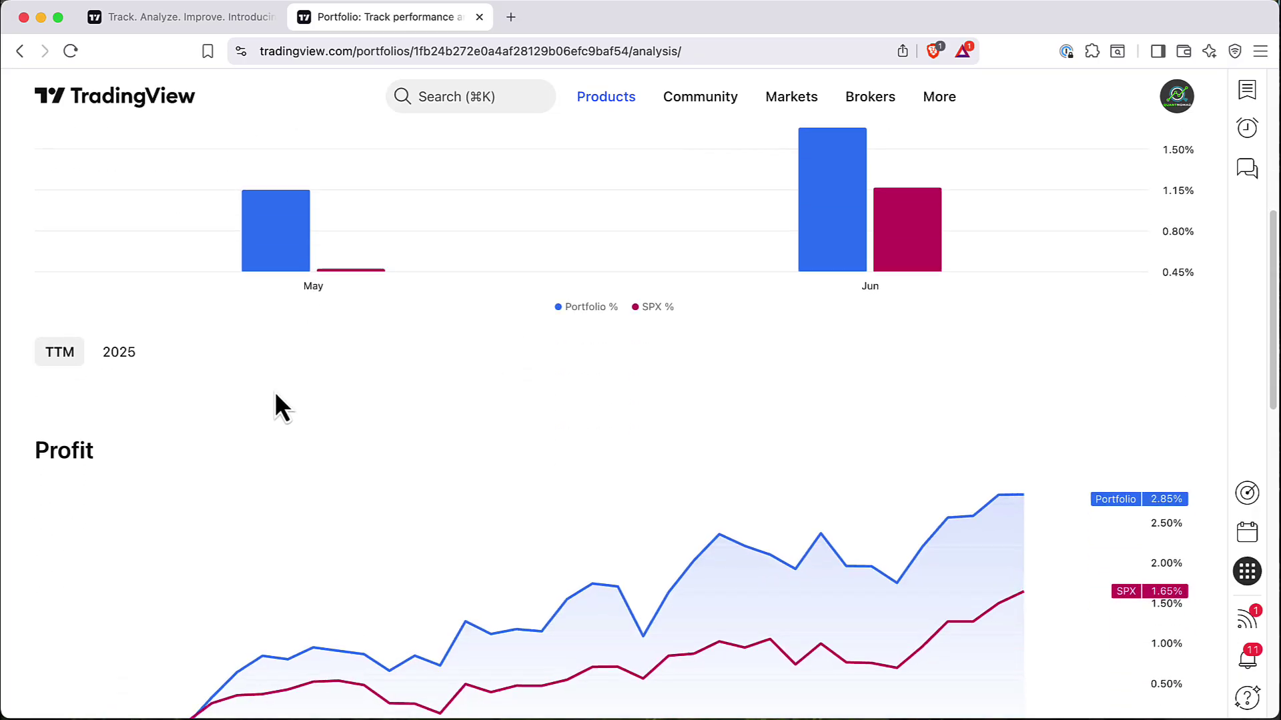
scroll(321, 427, "down", 2)
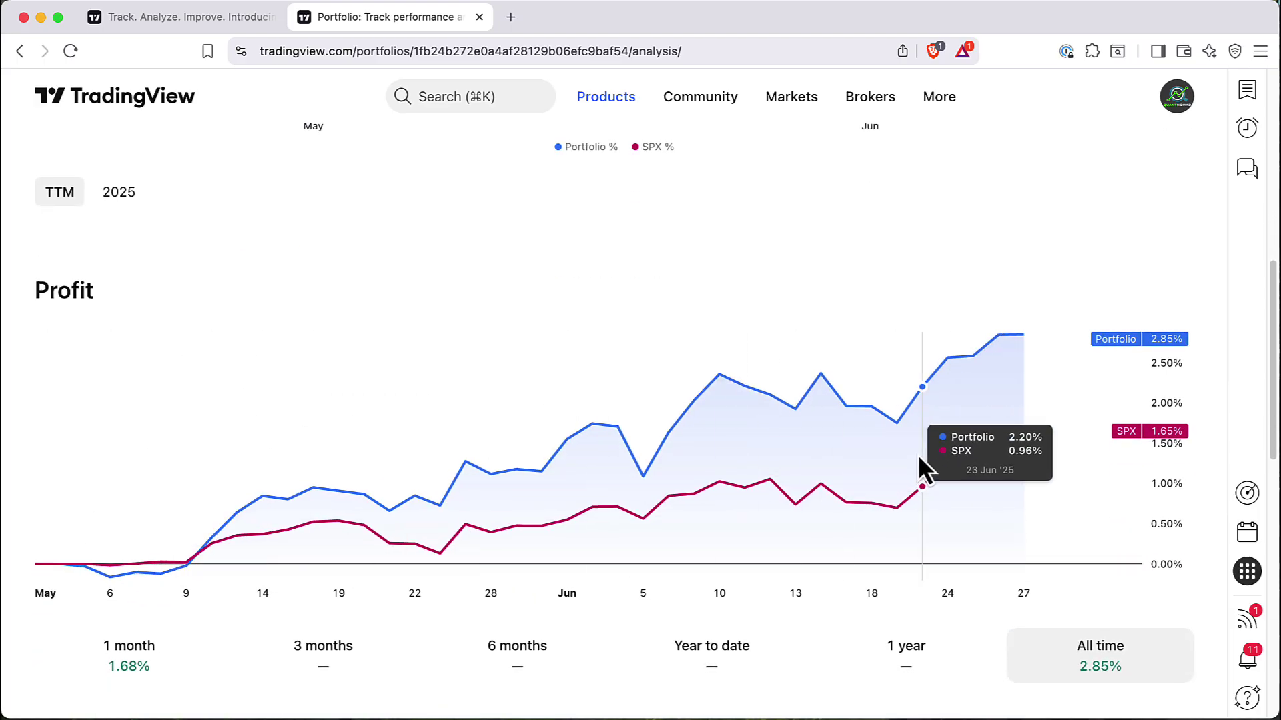
scroll(880, 427, "down", 2)
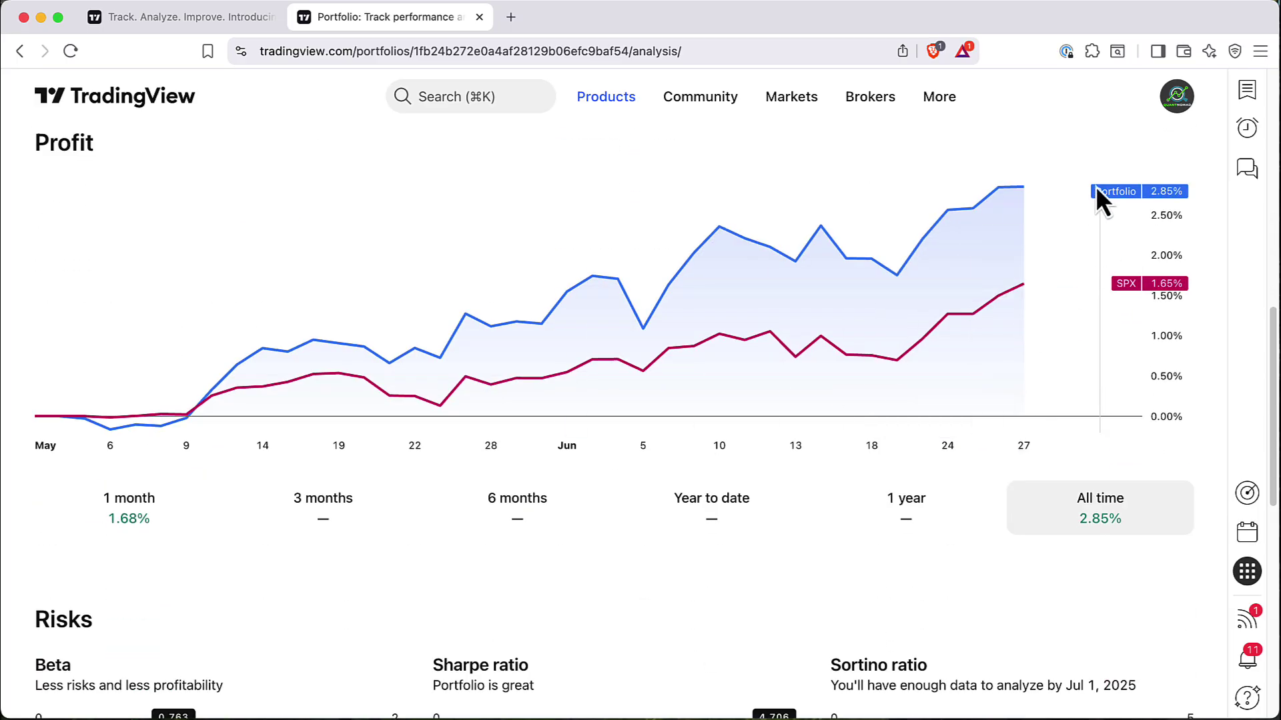
scroll(986, 280, "down", 4)
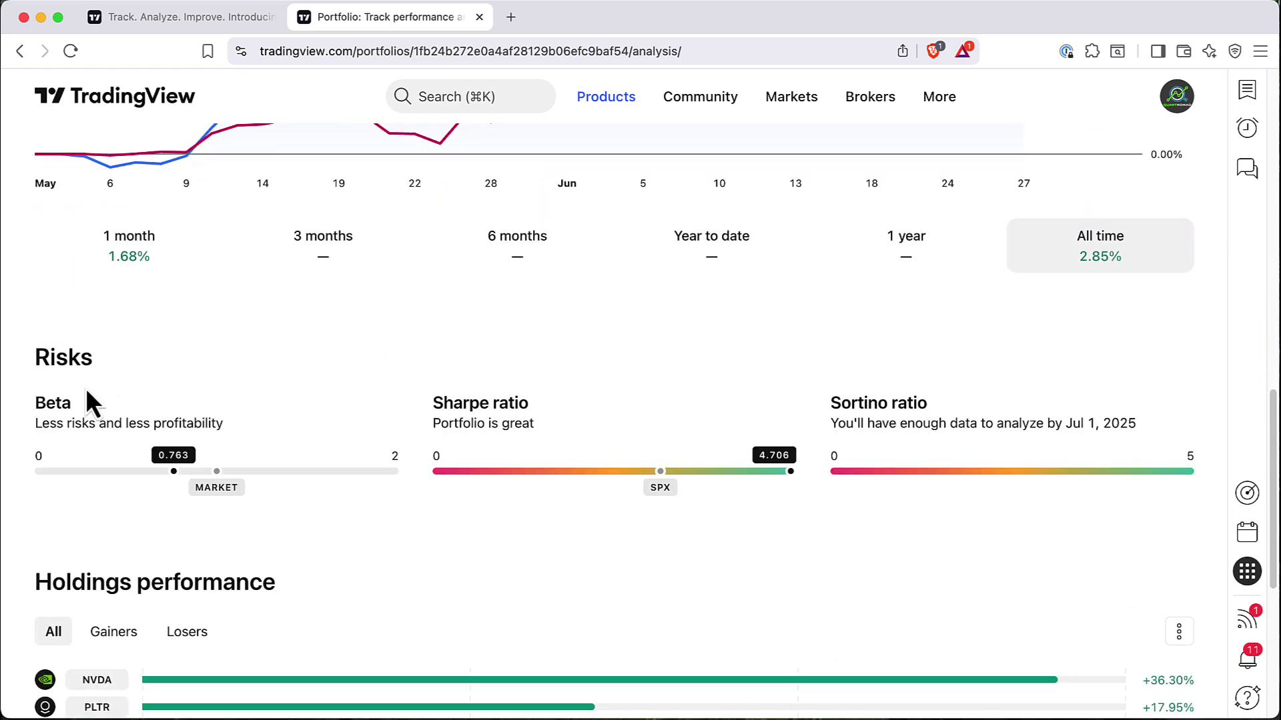
Read the Risks section's Beta, Sharpe ratio and Sortino ratio descriptions
left_click_drag(47, 417, 235, 489)
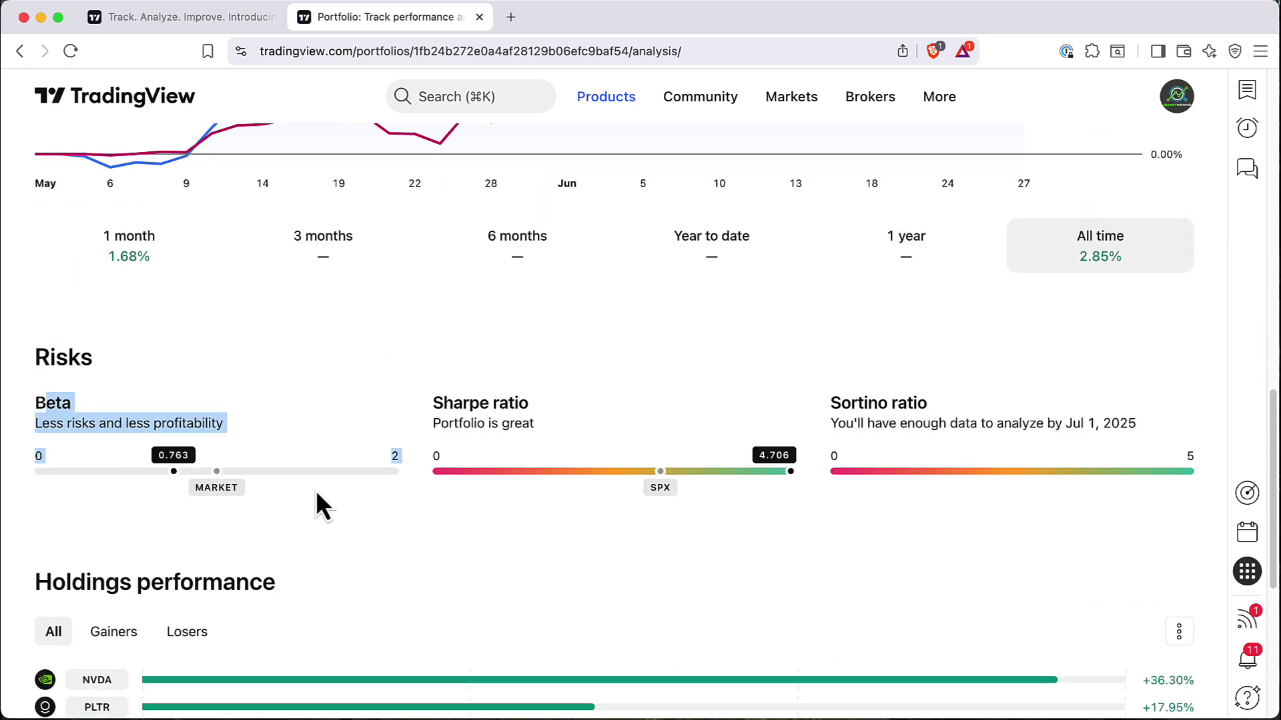
left_click_drag(433, 402, 718, 467)
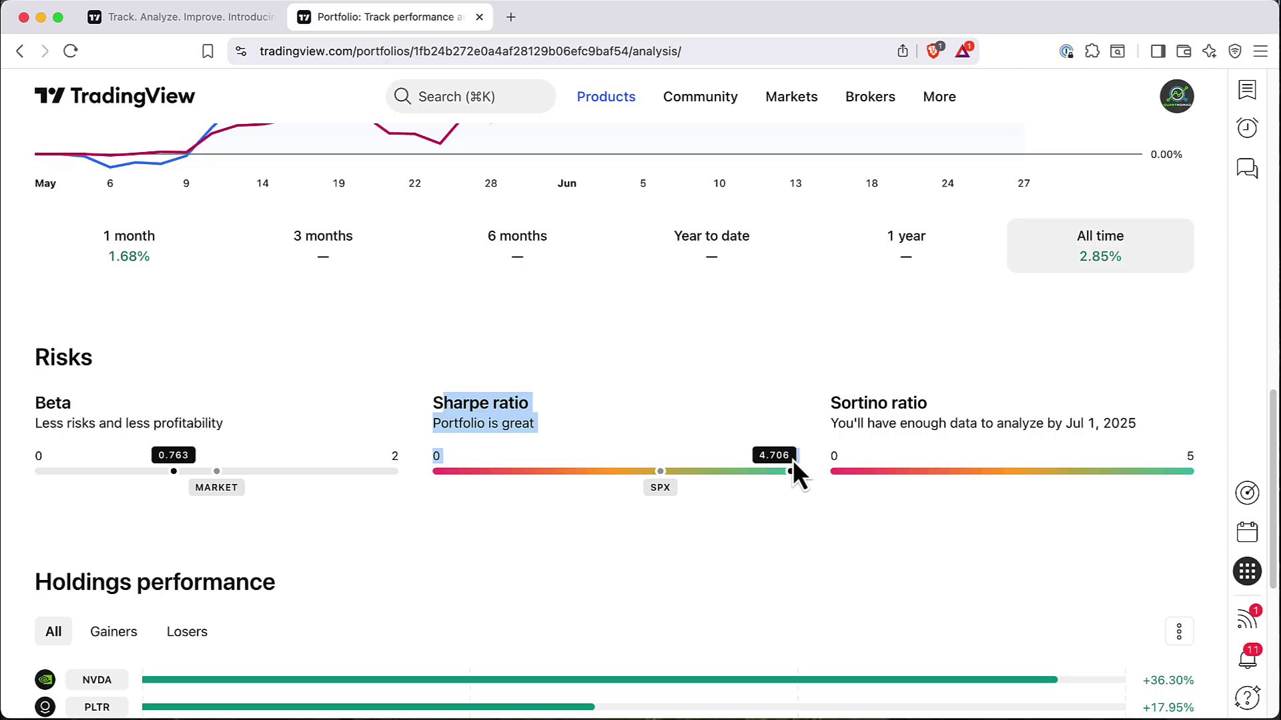
left_click(471, 404)
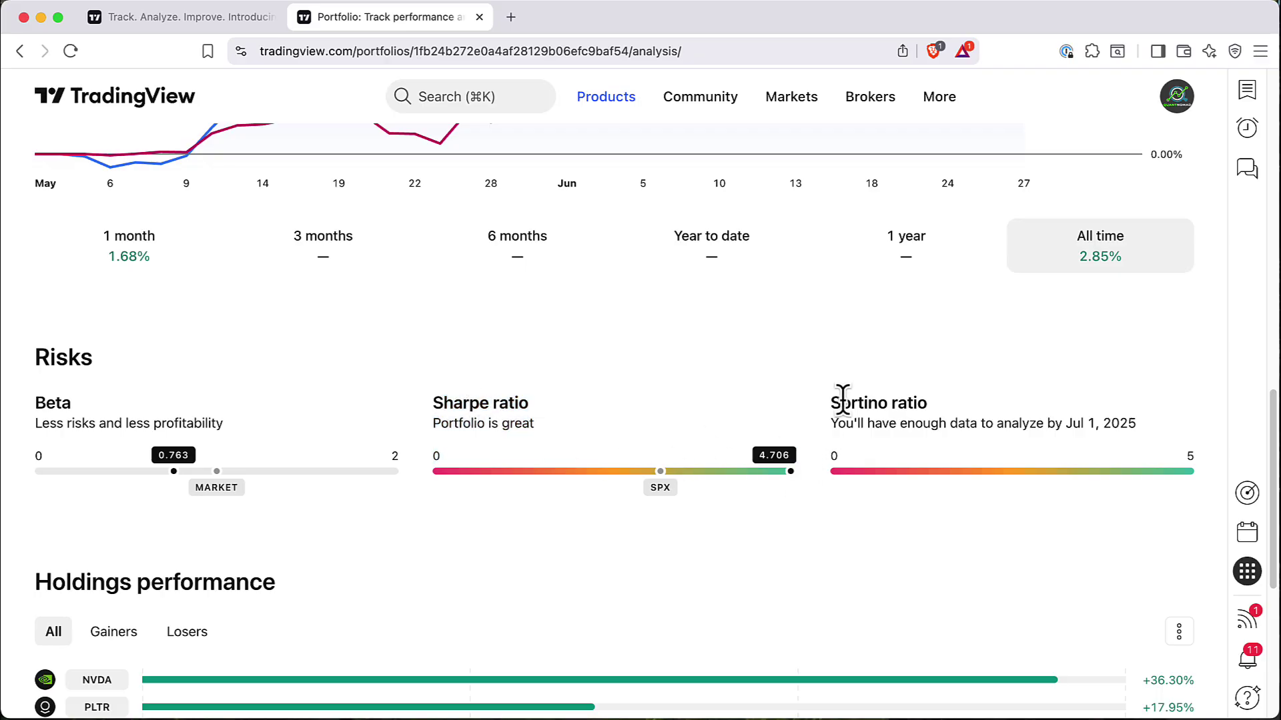
left_click_drag(849, 402, 1219, 423)
left_click(1218, 422)
Filter Holdings performance to Losers, switch back to All, and return to the top
scroll(743, 422, "down", 4)
scroll(170, 364, "down", 1)
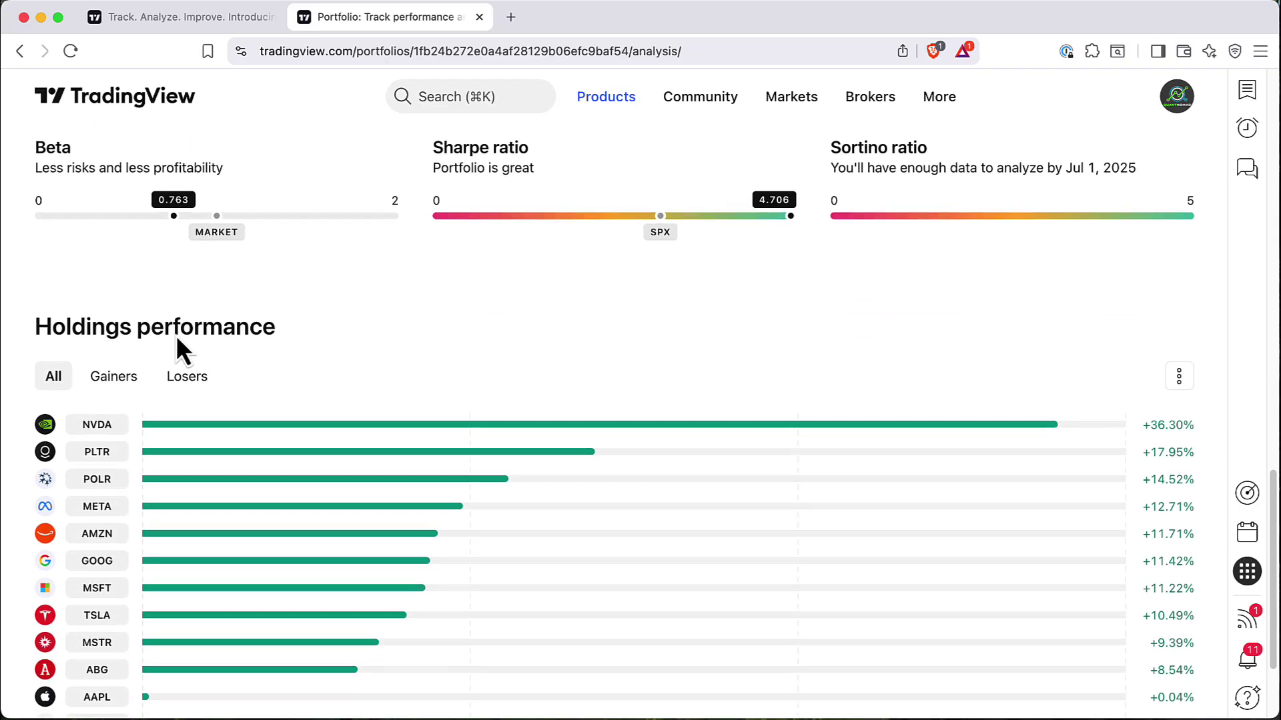
left_click_drag(52, 329, 304, 333)
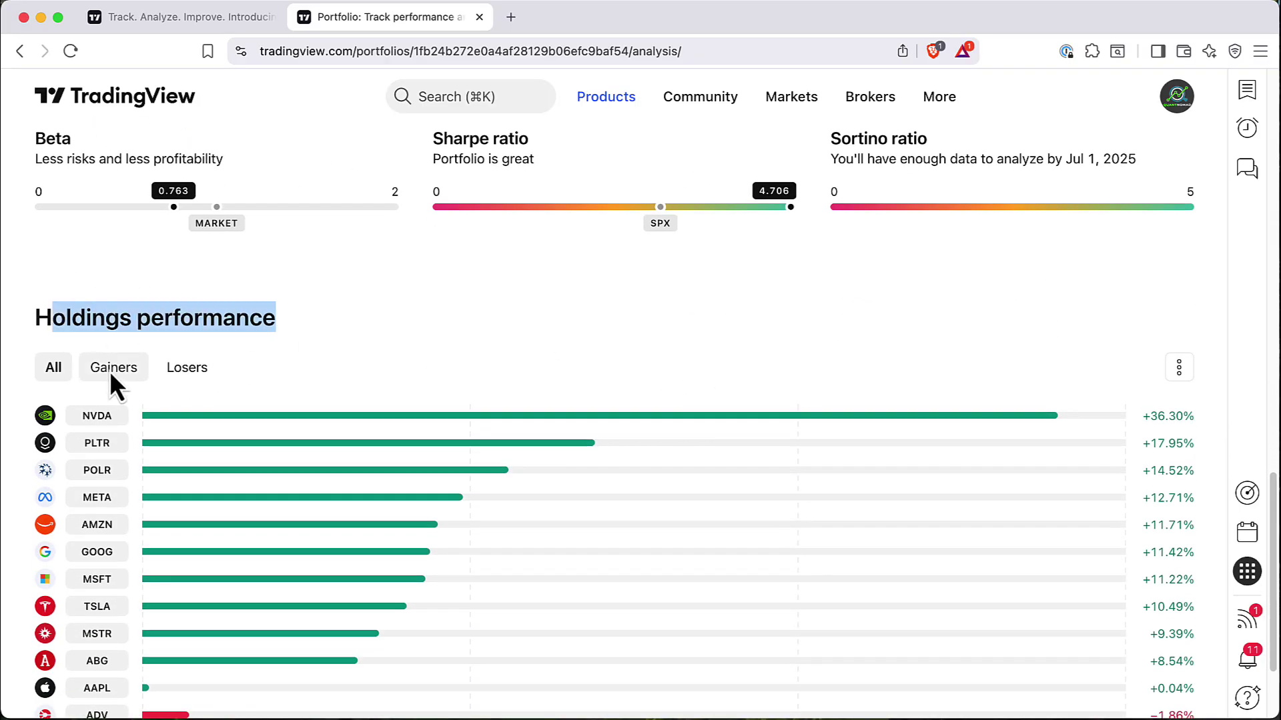
left_click(186, 371)
left_click(54, 528)
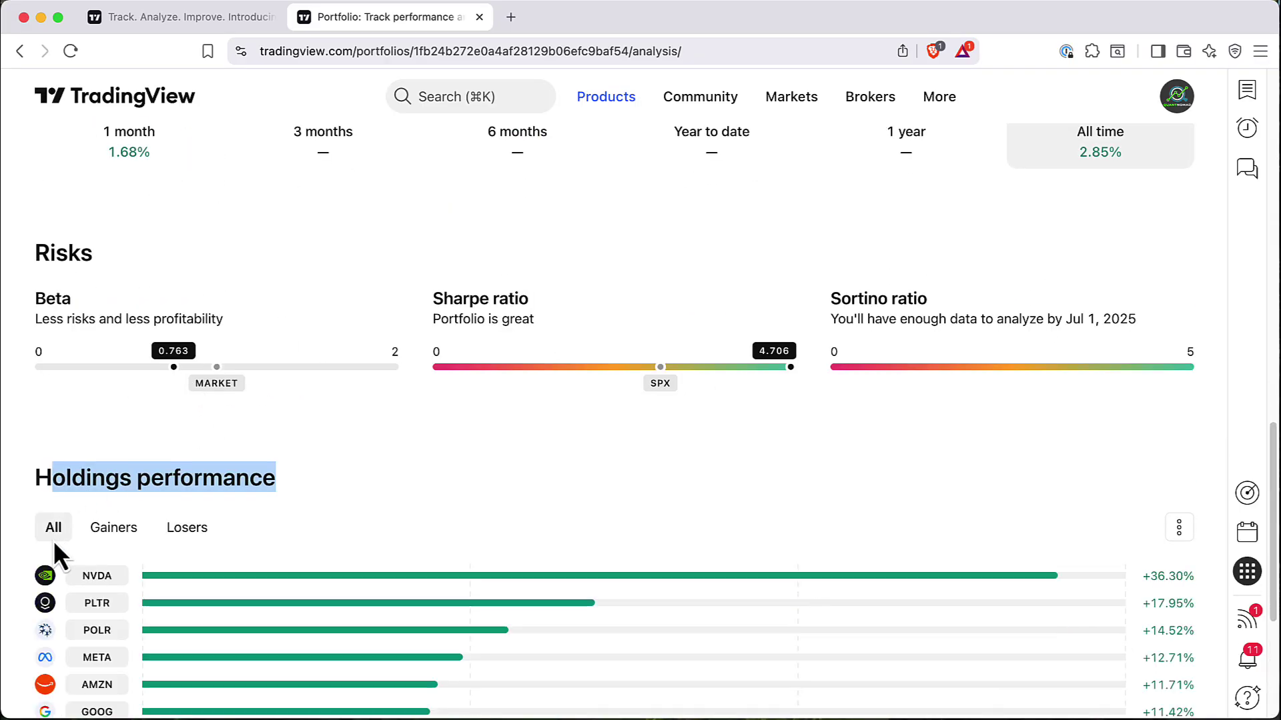
scroll(366, 420, "down", 5)
scroll(379, 410, "up", 4)
scroll(389, 414, "up", 10)
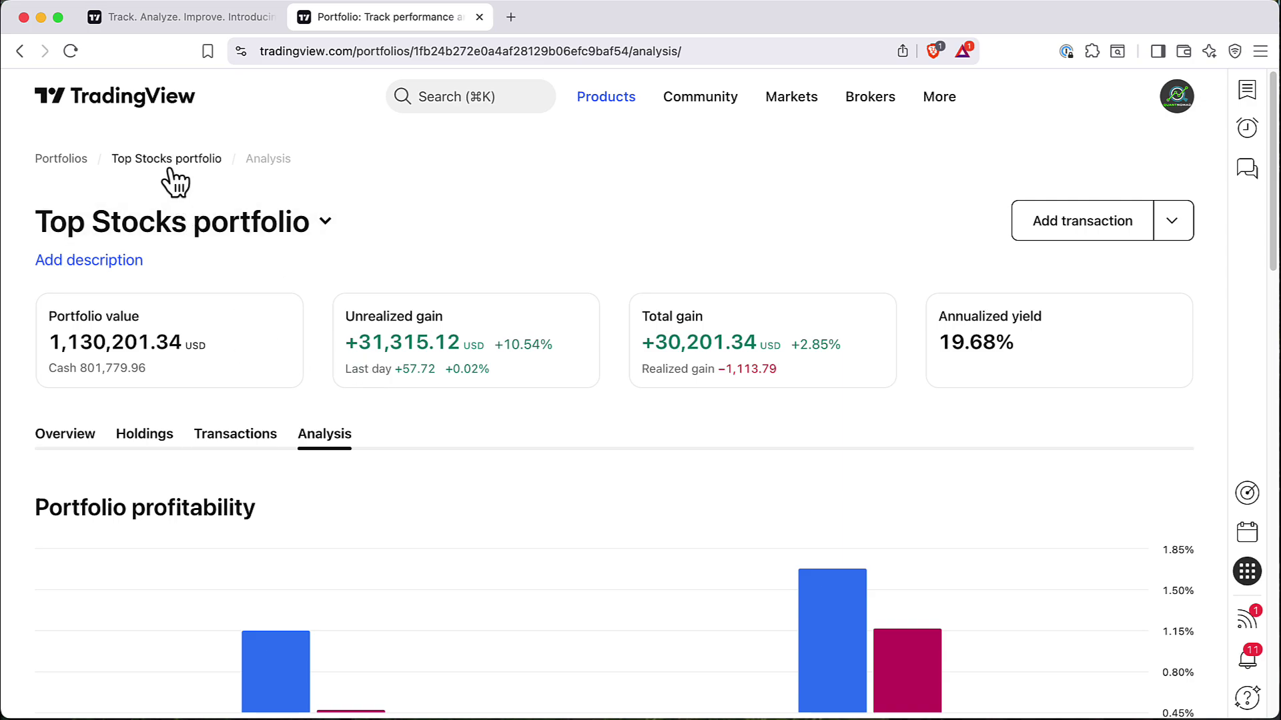
Create 'My portfolio' manually in USD with a 2% risk-free rate and QQQ benchmark
left_click(60, 160)
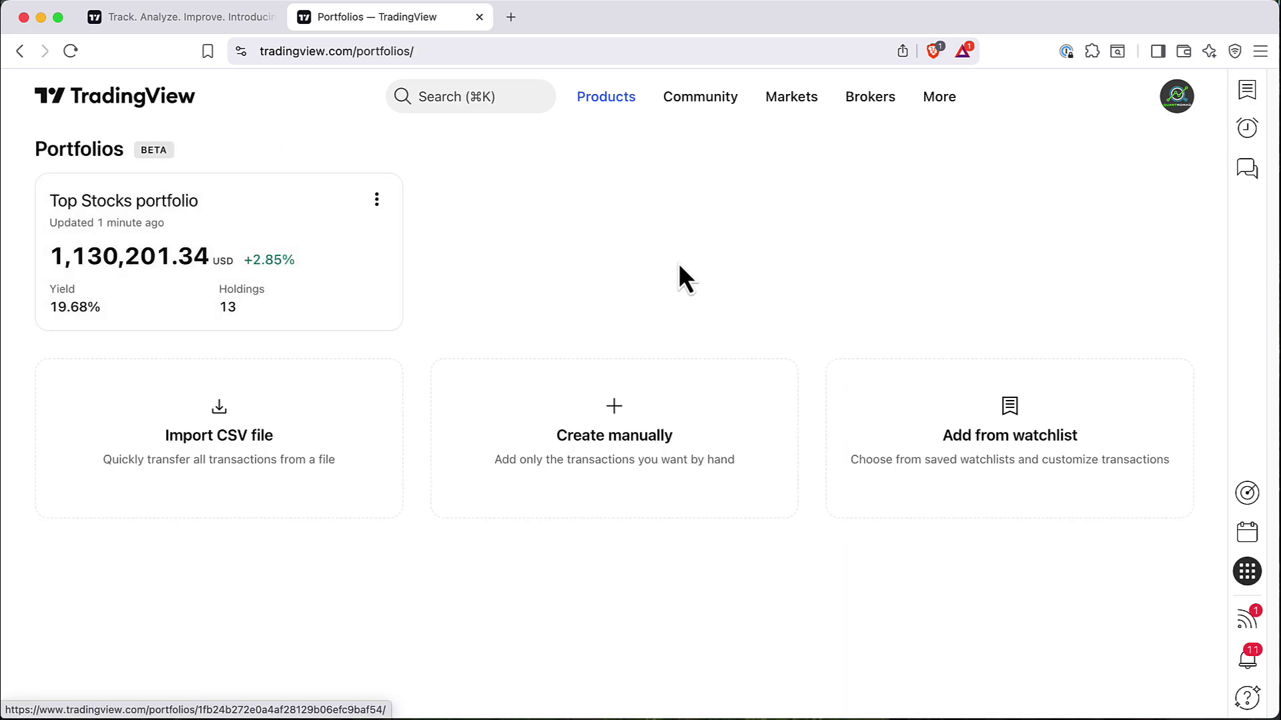
left_click(616, 410)
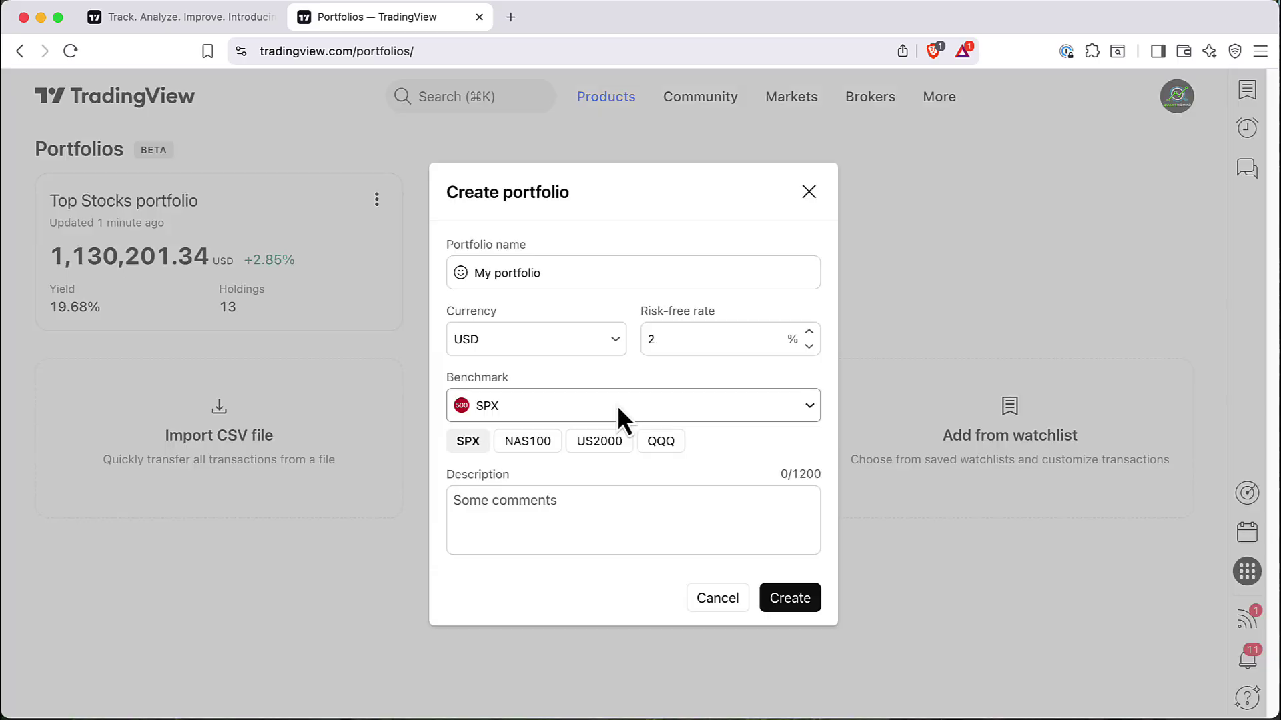
left_click(547, 274)
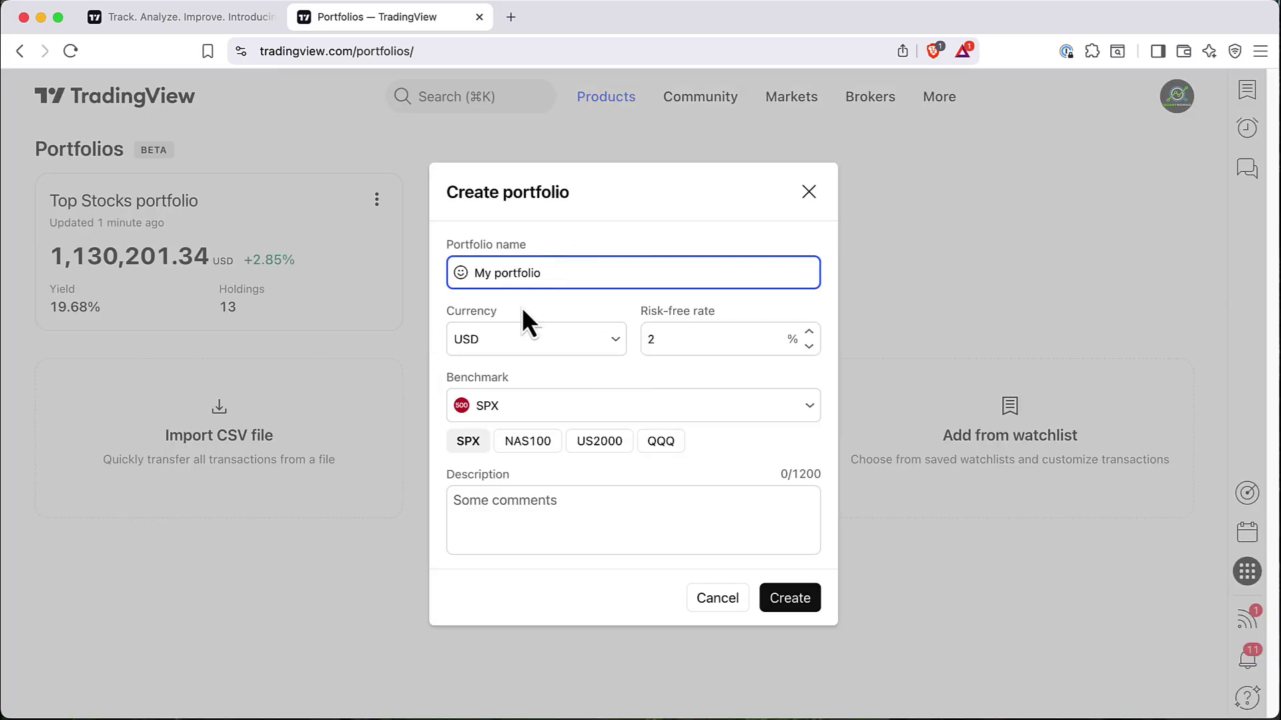
key("Tab")
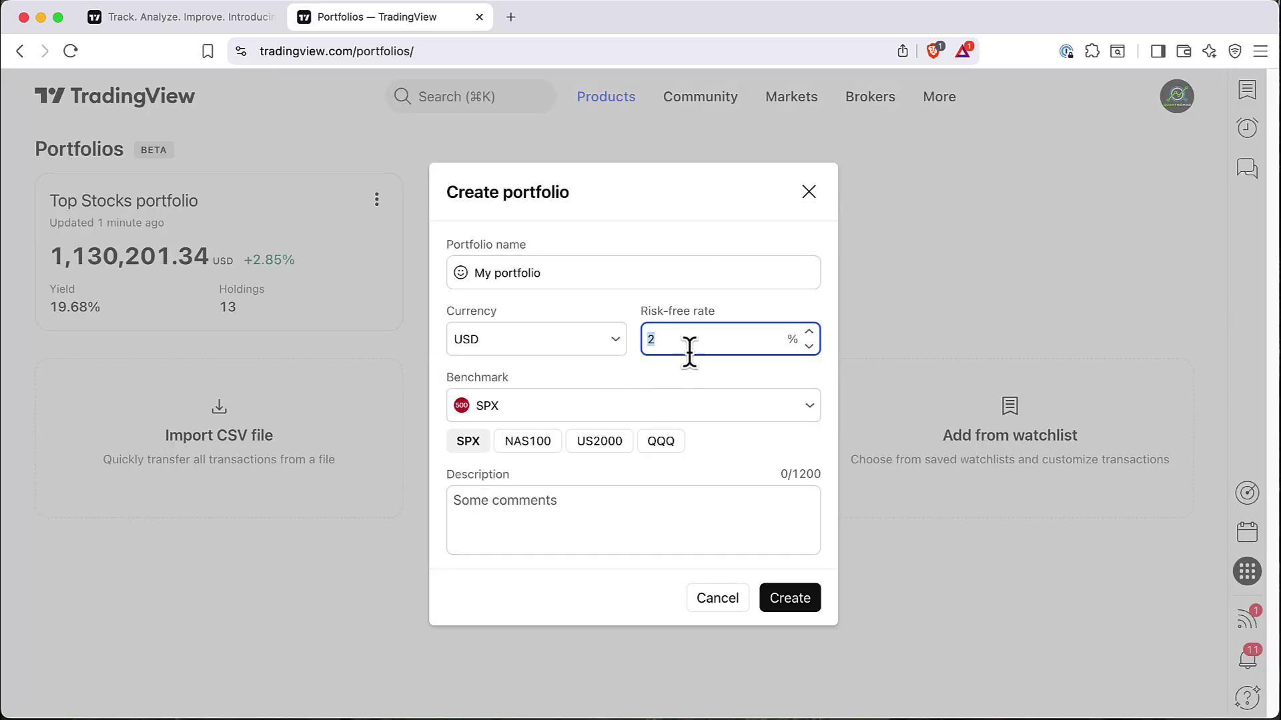
left_click(509, 414)
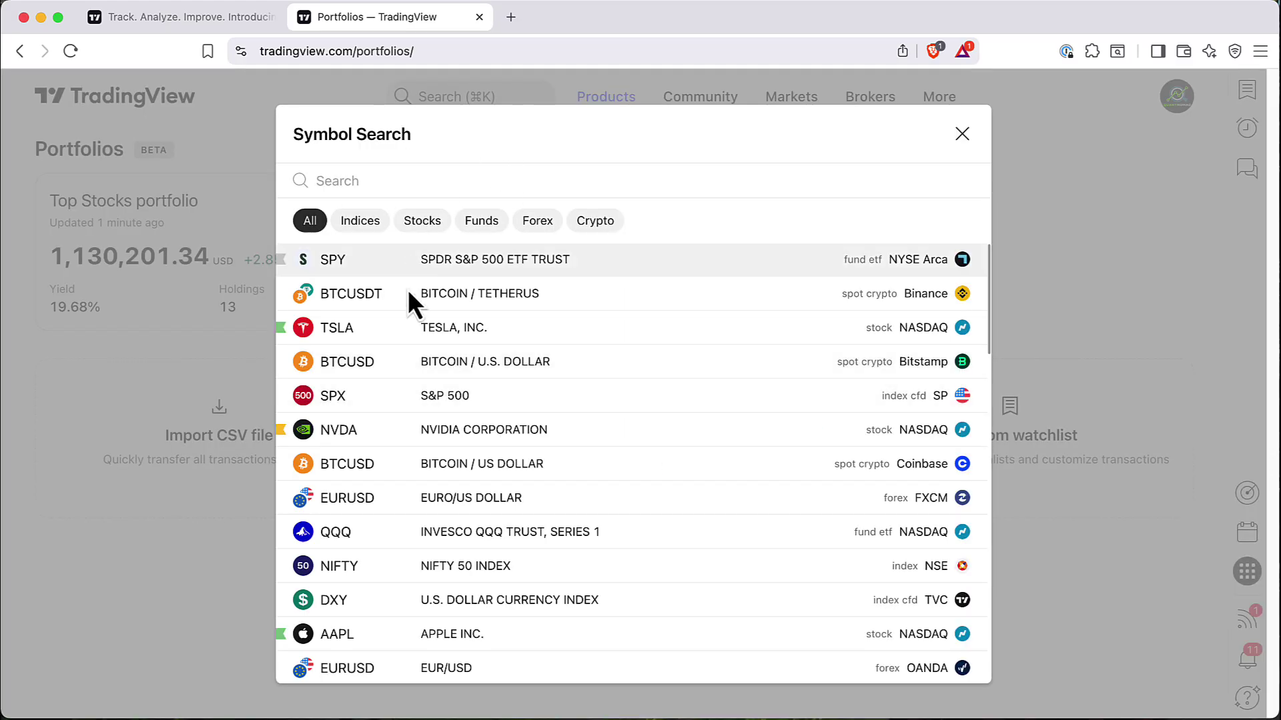
left_click(975, 134)
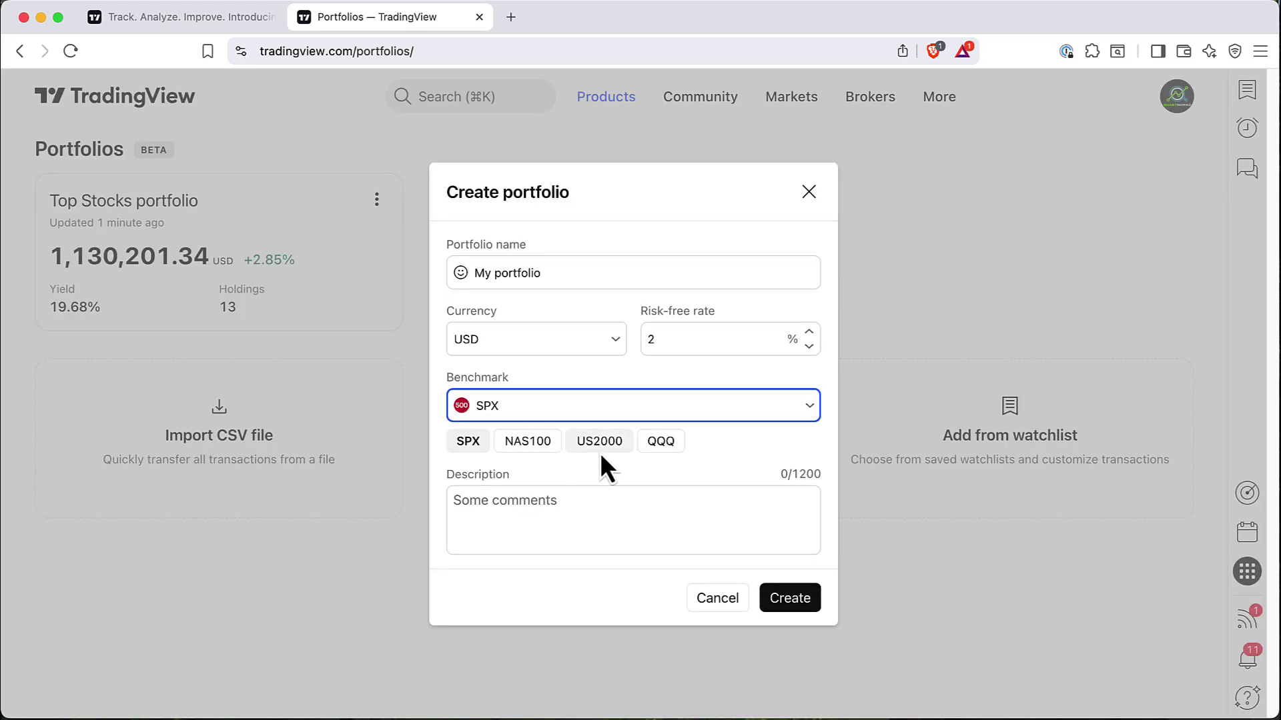
left_click(659, 442)
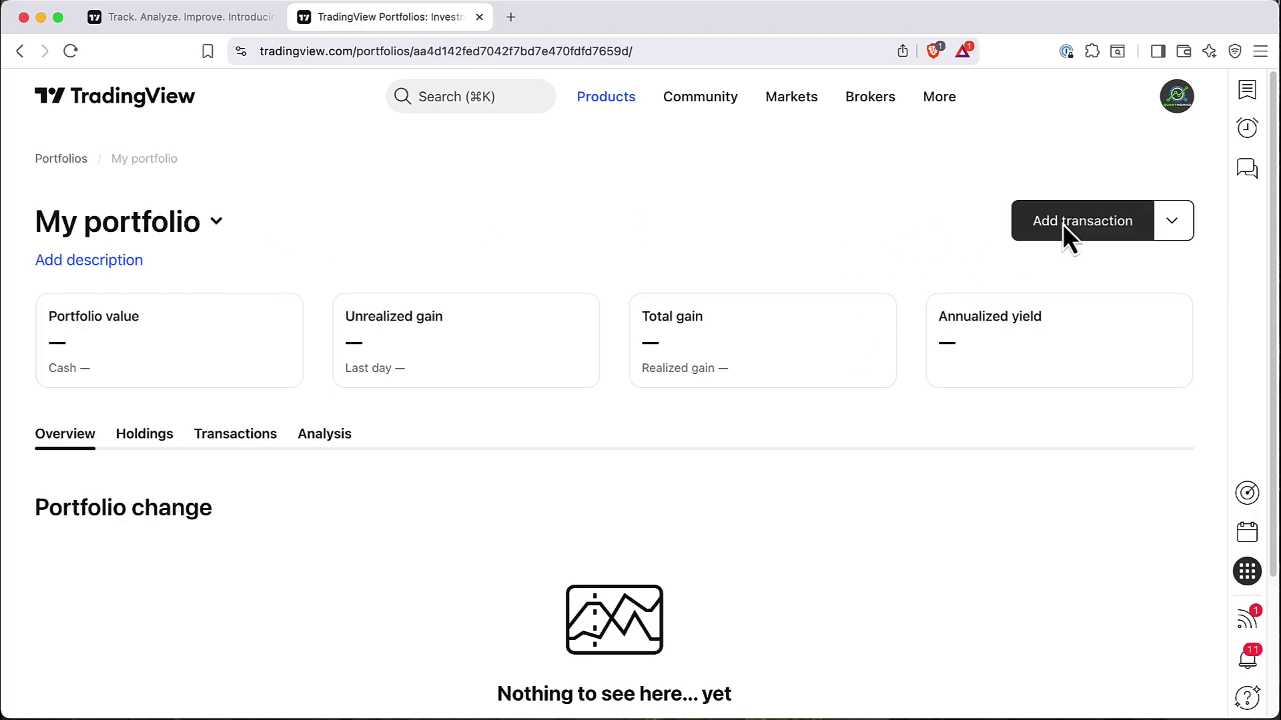
Record a 1000000 USD cash deposit dated 2025-01-01 and save it with Save and add more
left_click(1179, 221)
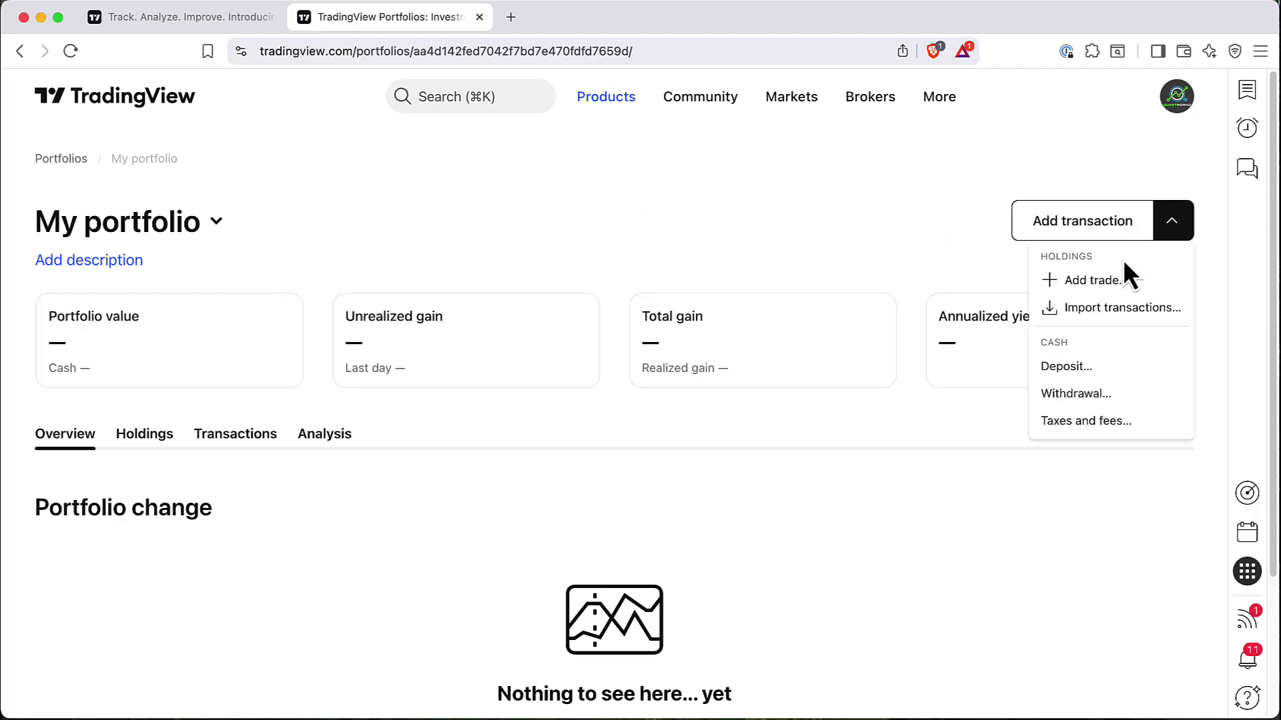
left_click(1066, 370)
left_click(612, 354)
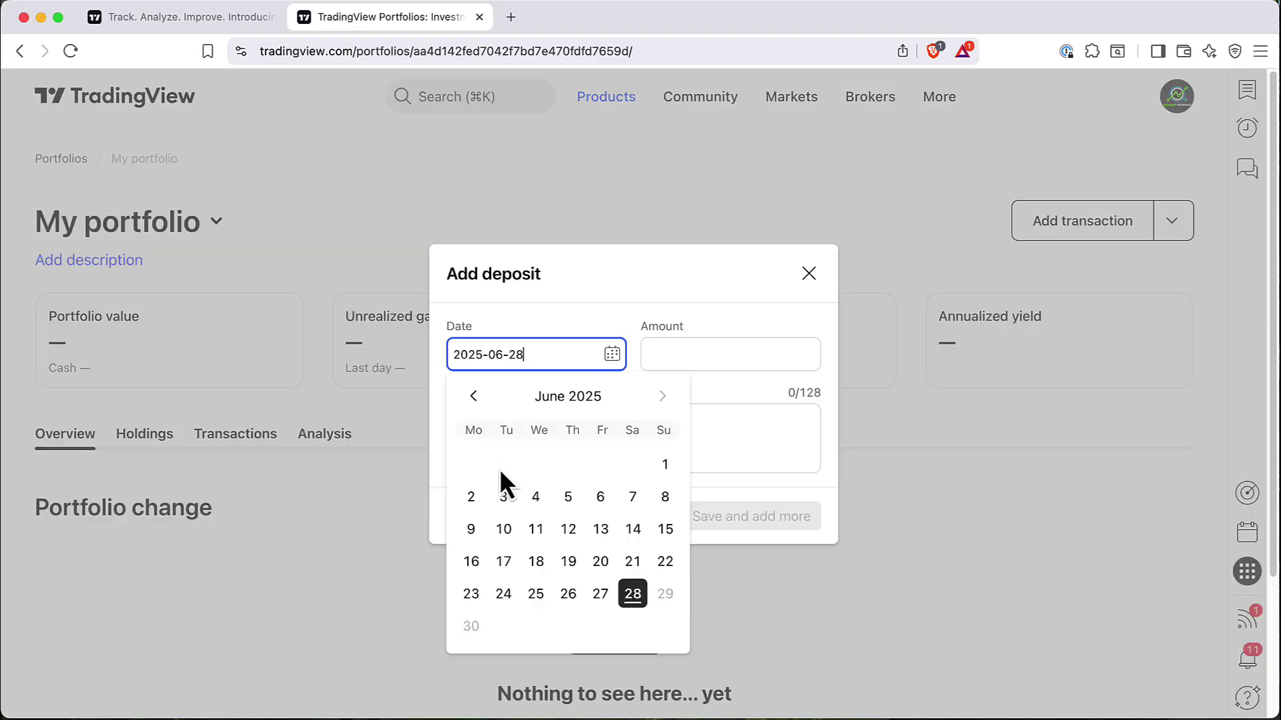
left_click(474, 399)
left_click(474, 399)
left_click(473, 399)
left_click(474, 398)
left_click(473, 399)
left_click(535, 464)
left_click(704, 352)
type("1")
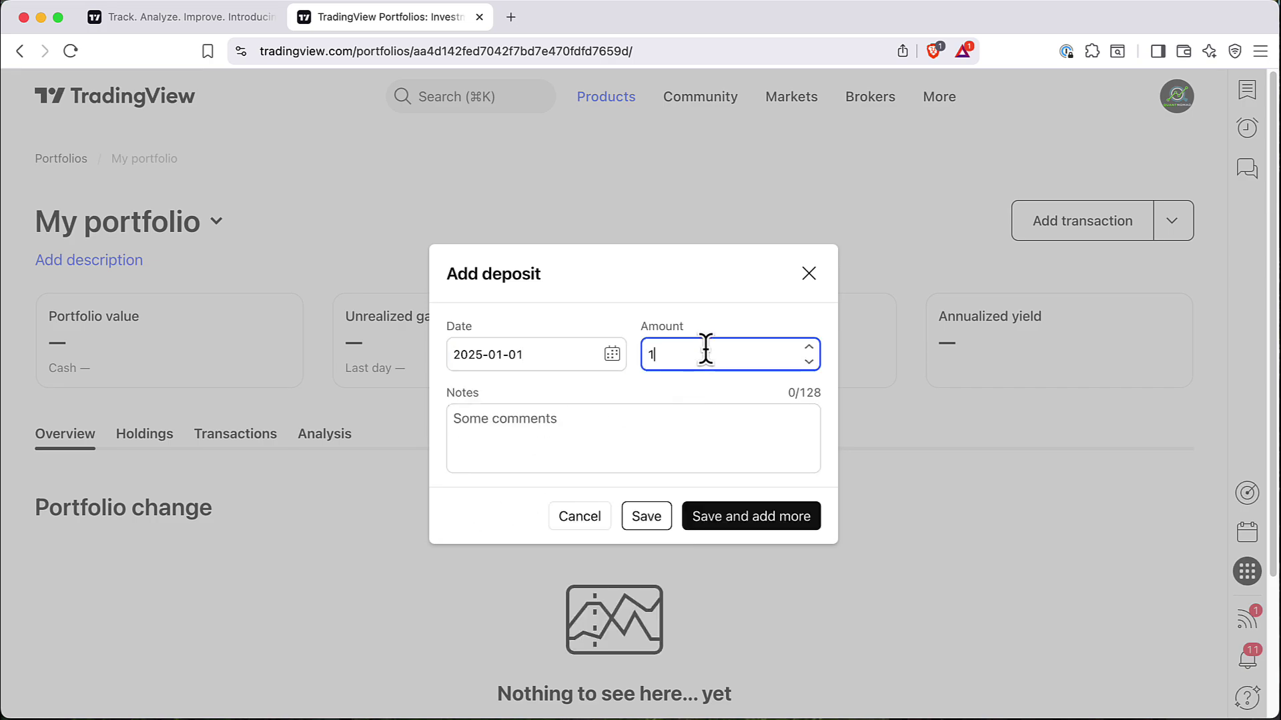
type("000000")
left_click(744, 515)
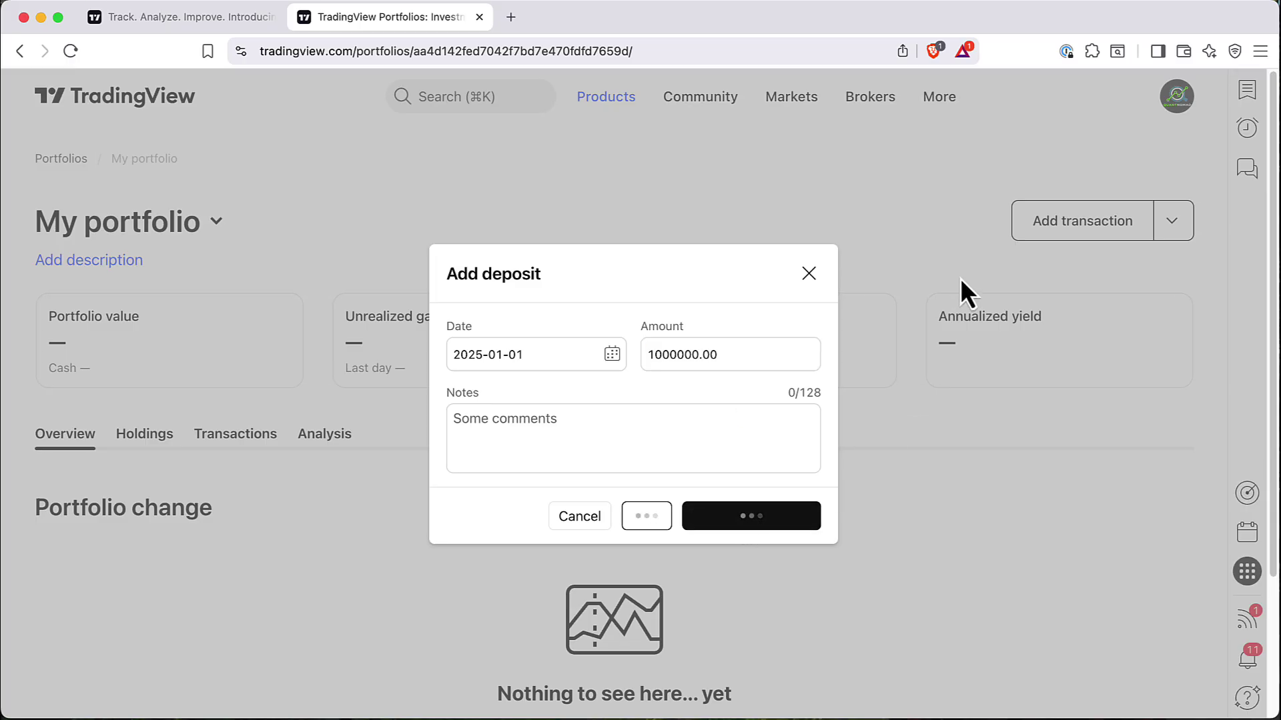
right_click(1086, 220)
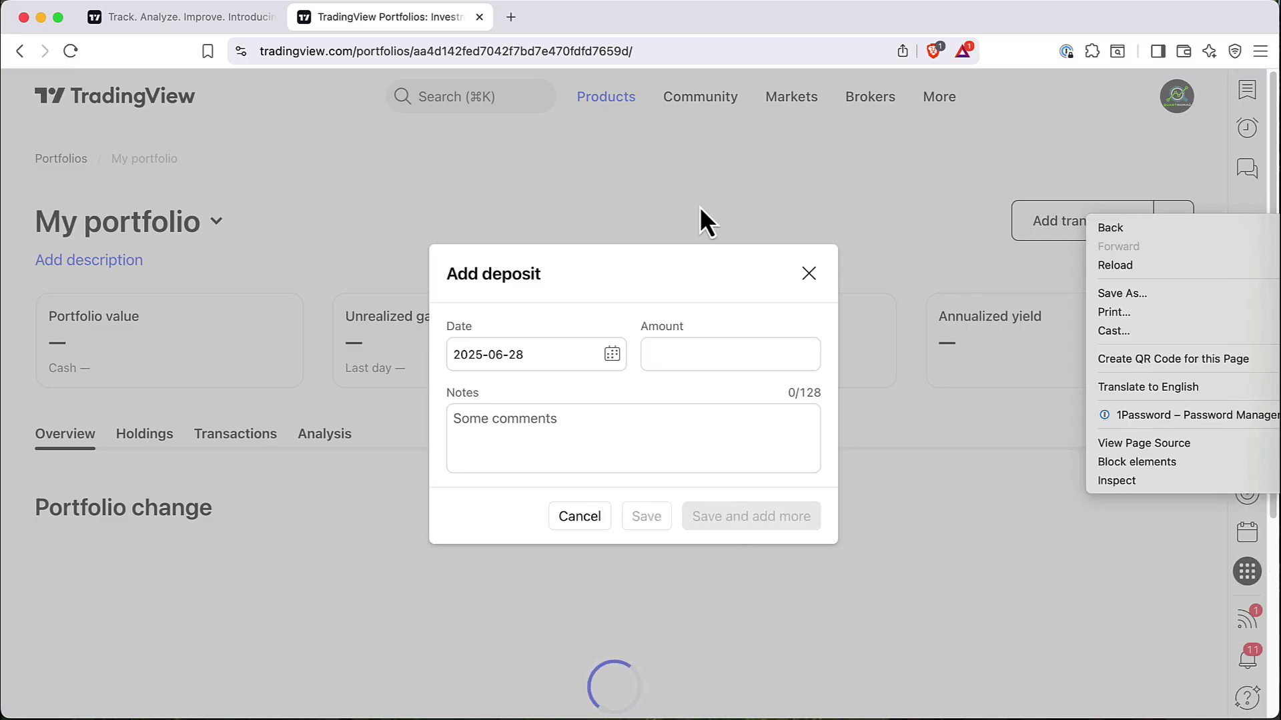
left_click(666, 179)
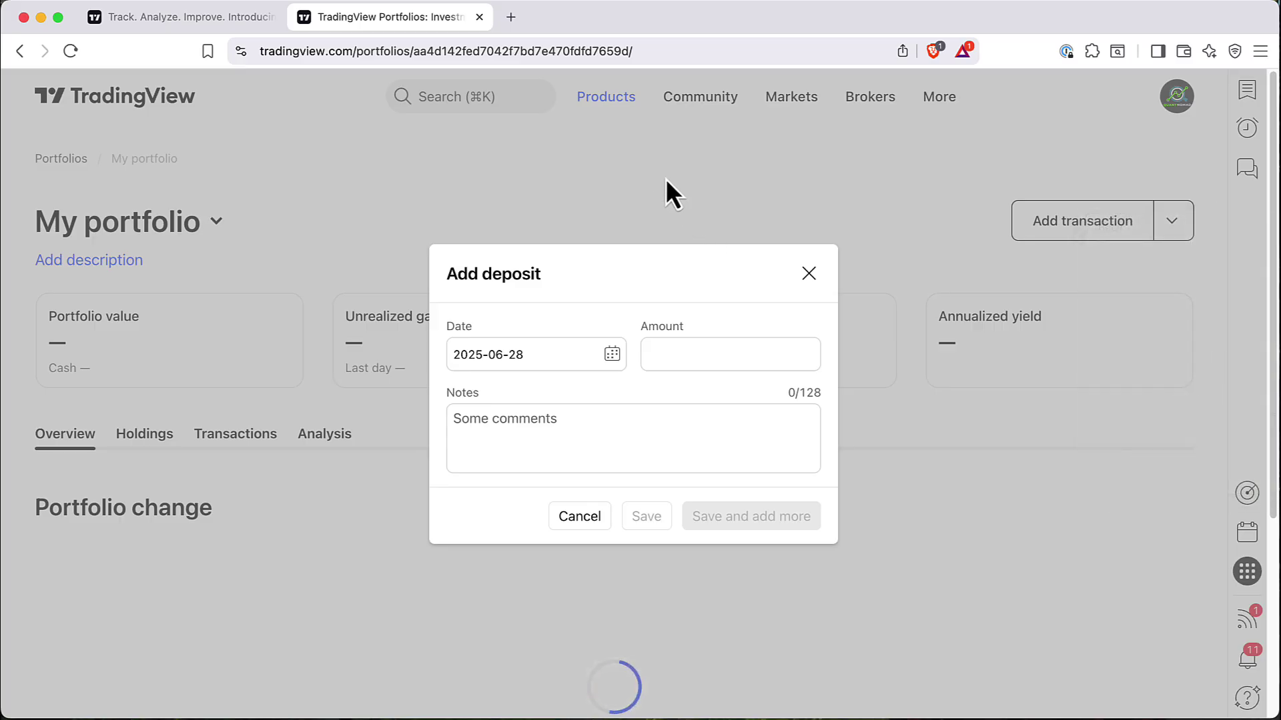
Start a new TSLA trade dated 2025-03-13
left_click(666, 179)
left_click(1052, 227)
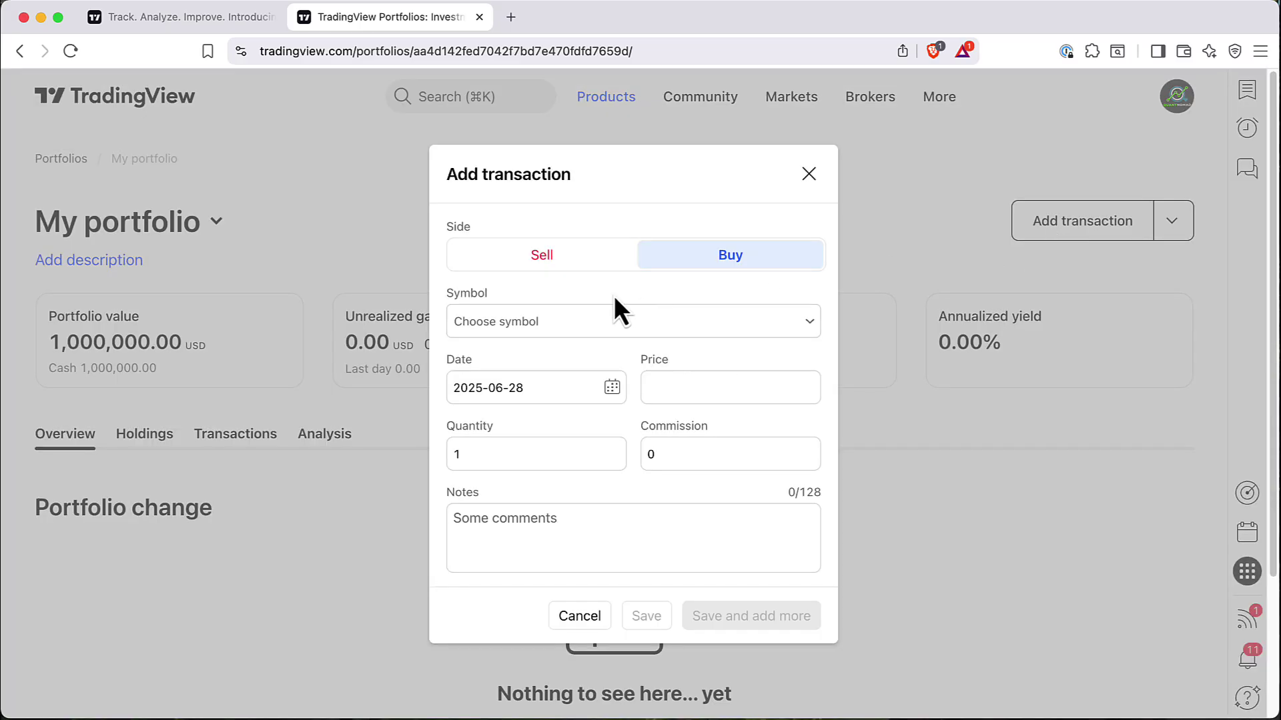
left_click(568, 316)
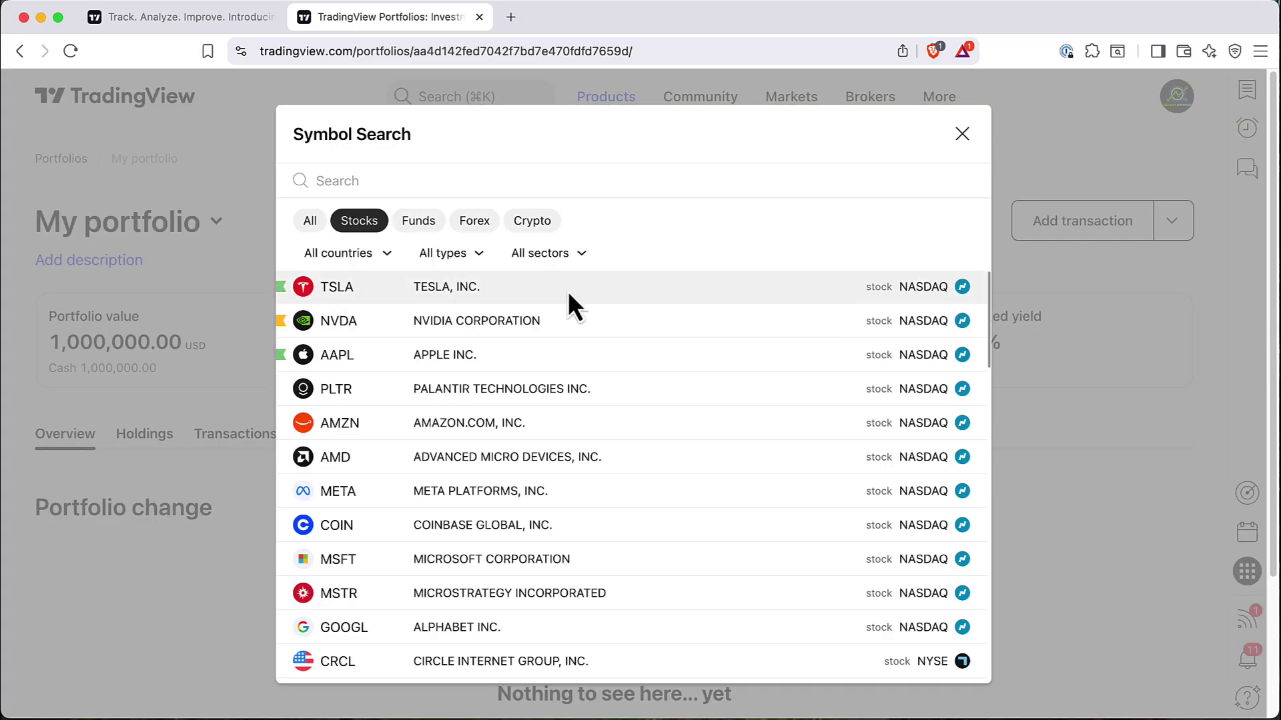
left_click(567, 289)
left_click(549, 386)
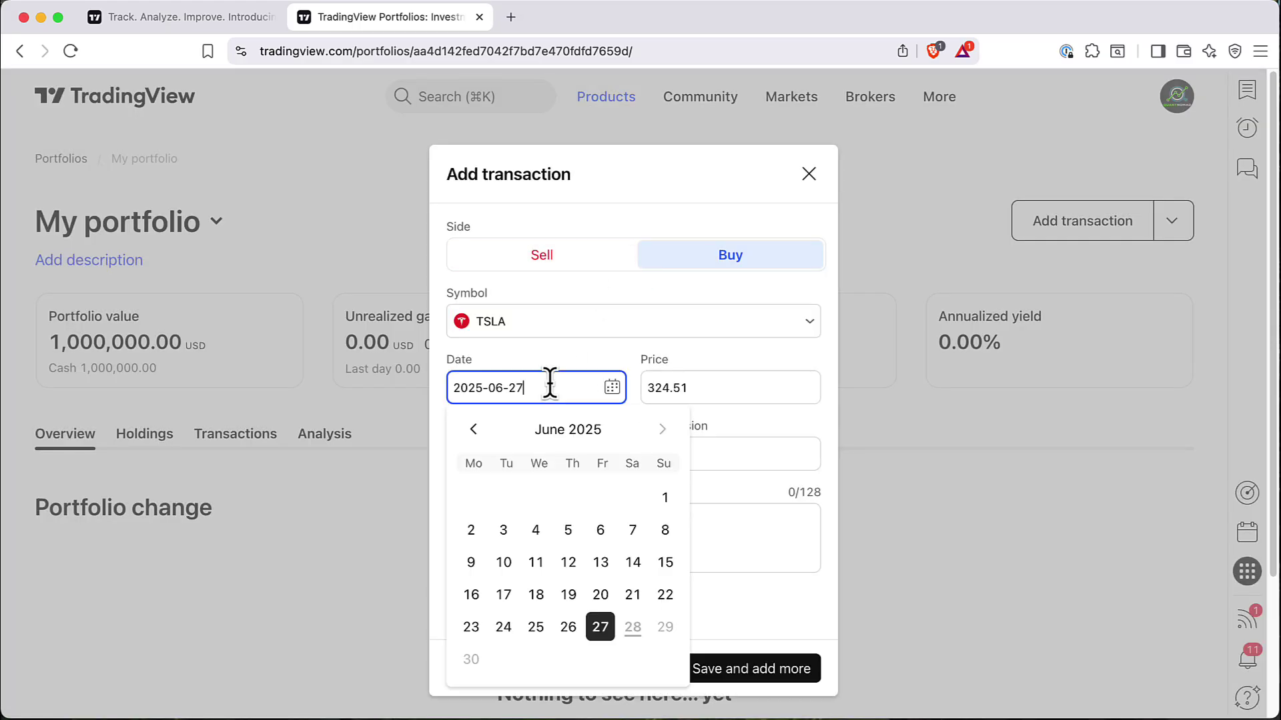
left_click(473, 429)
left_click(473, 429)
left_click(473, 429)
left_click(568, 562)
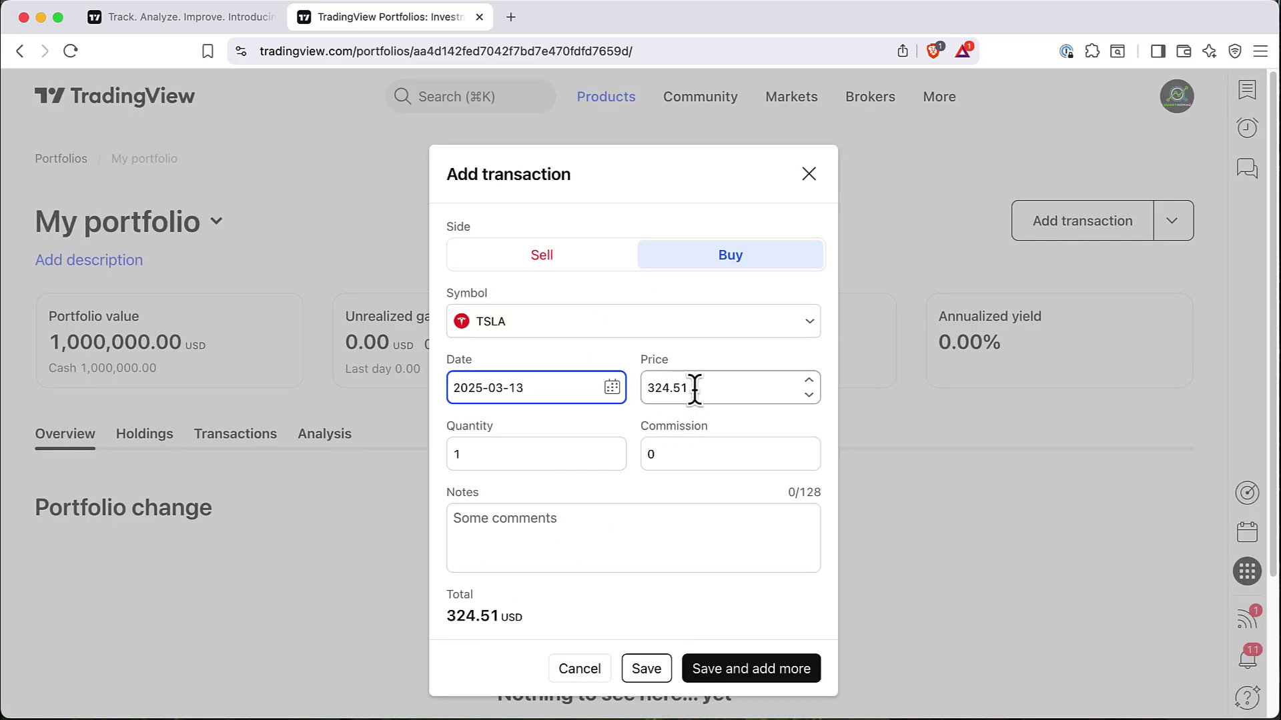
Enter price 250, quantity 100 and commission 100, then save the TSLA buy
left_click_drag(694, 387, 635, 392)
type("5")
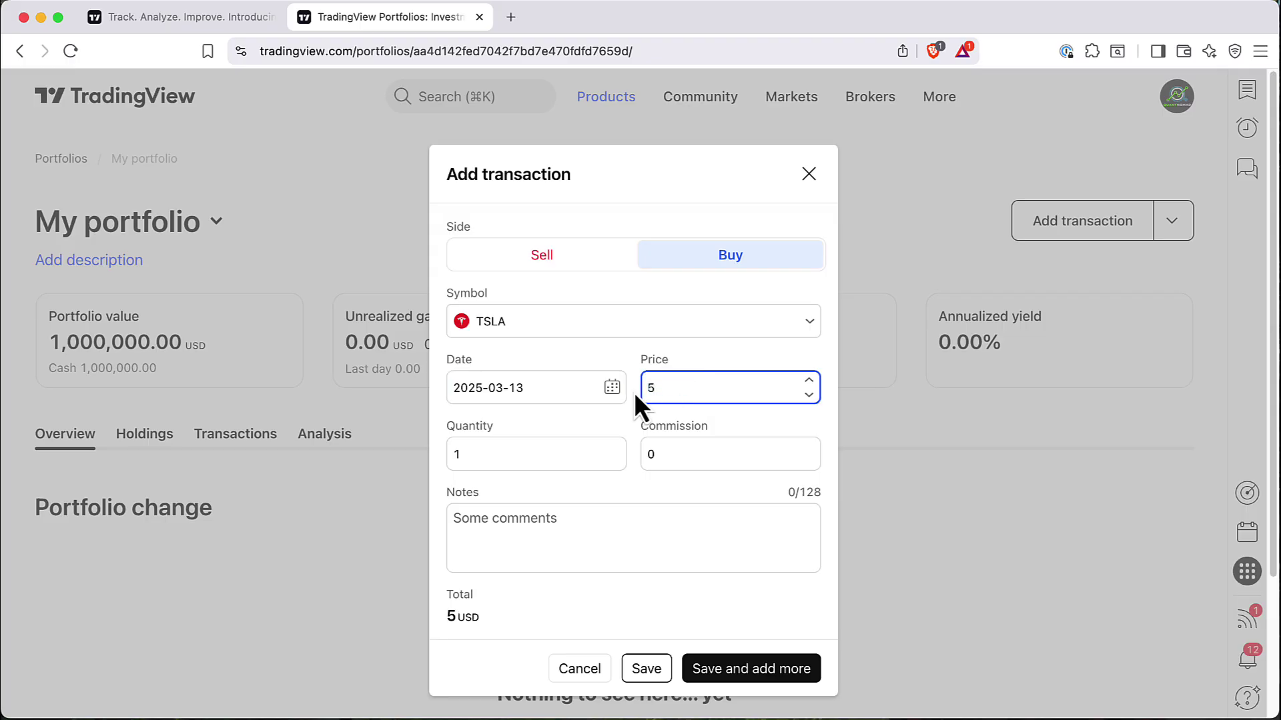
type("250")
double_click(552, 453)
type("100")
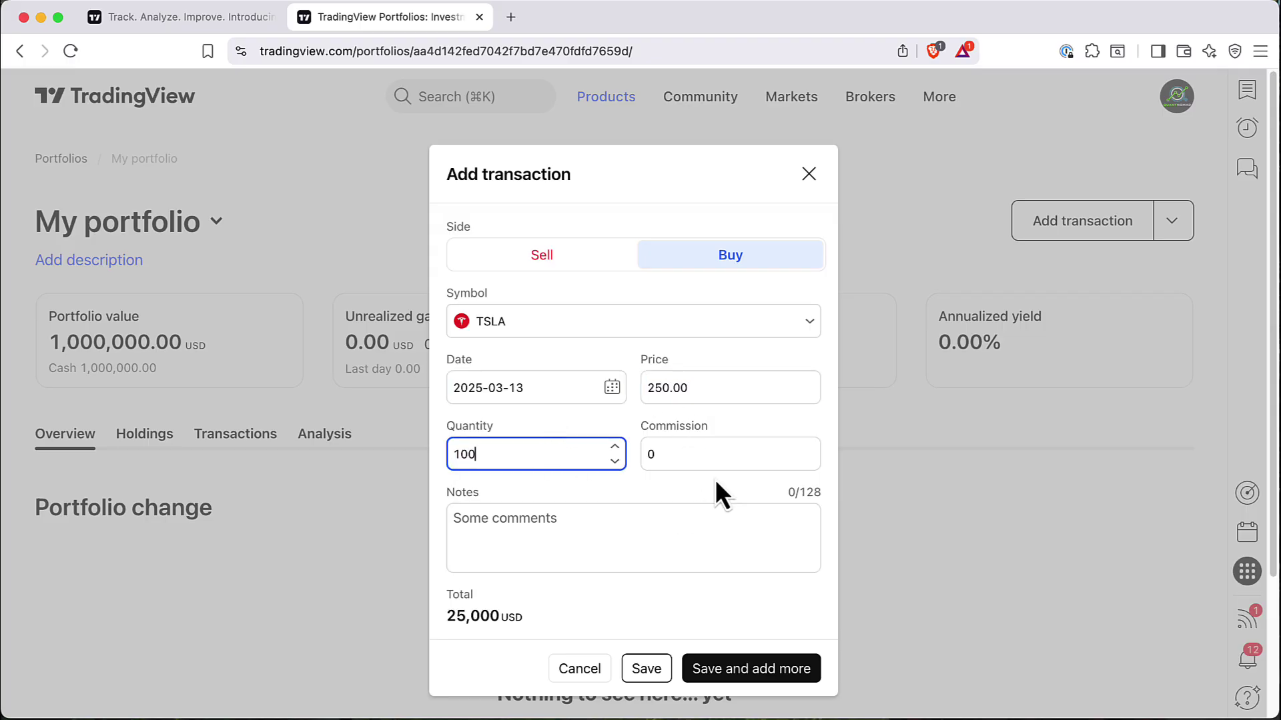
key("Tab")
type("100")
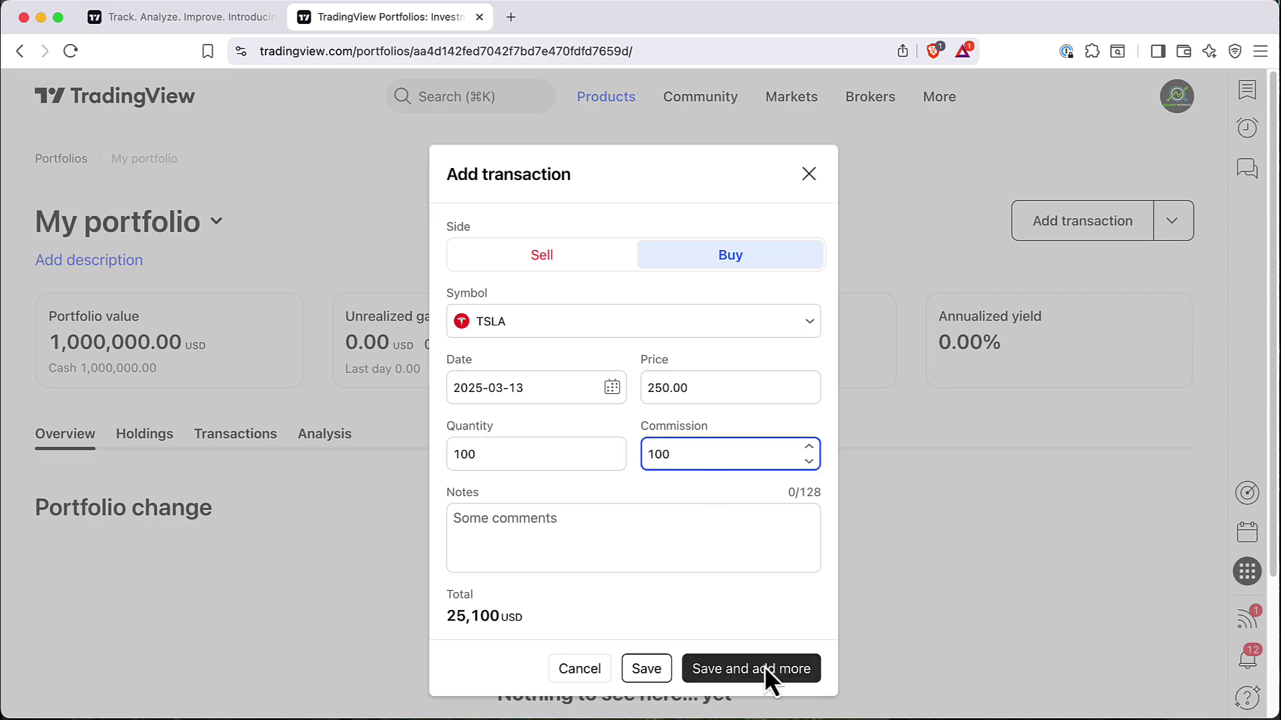
left_click(762, 669)
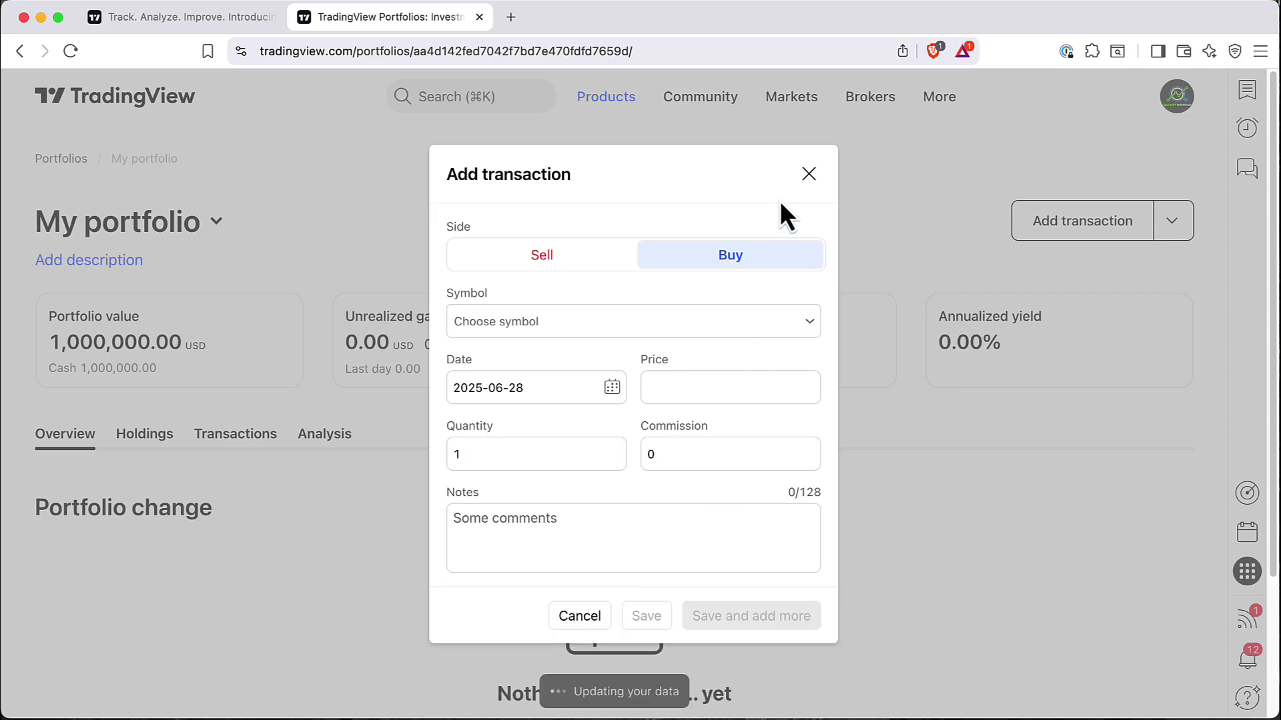
Check My portfolio's holdings, then view its monthly profitability chart against QQQ on Analysis
left_click(814, 177)
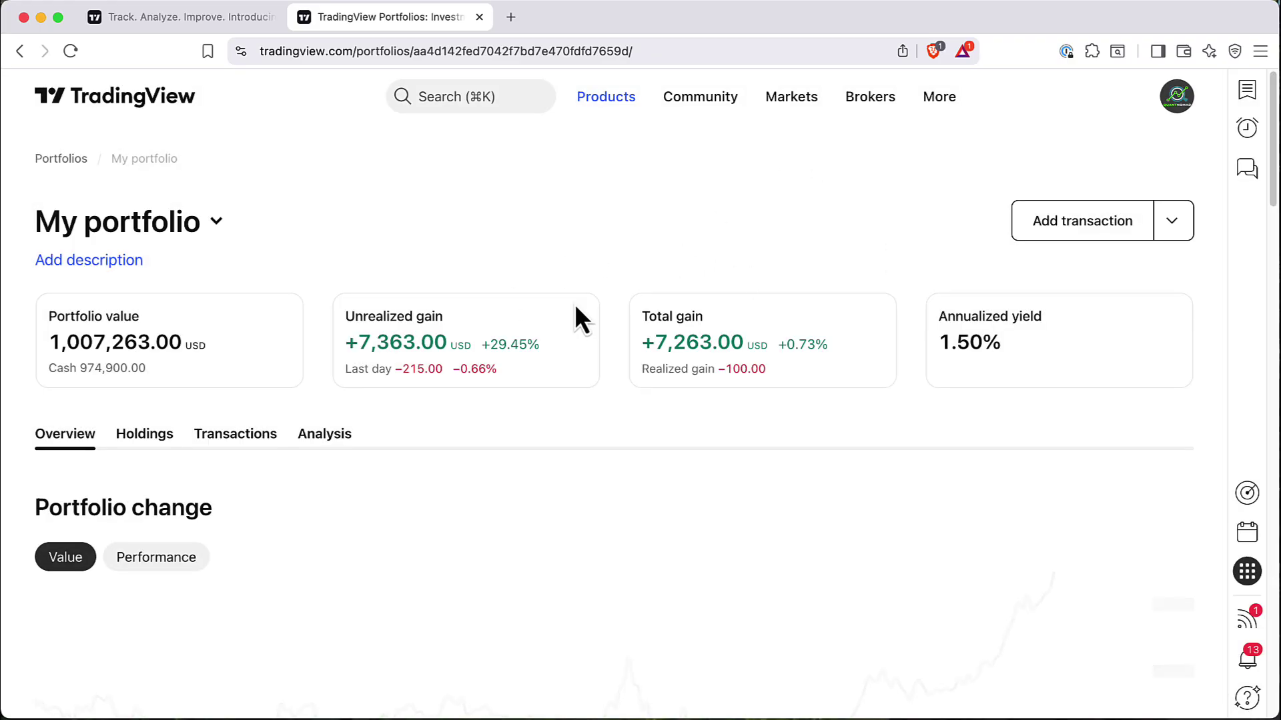
left_click(150, 439)
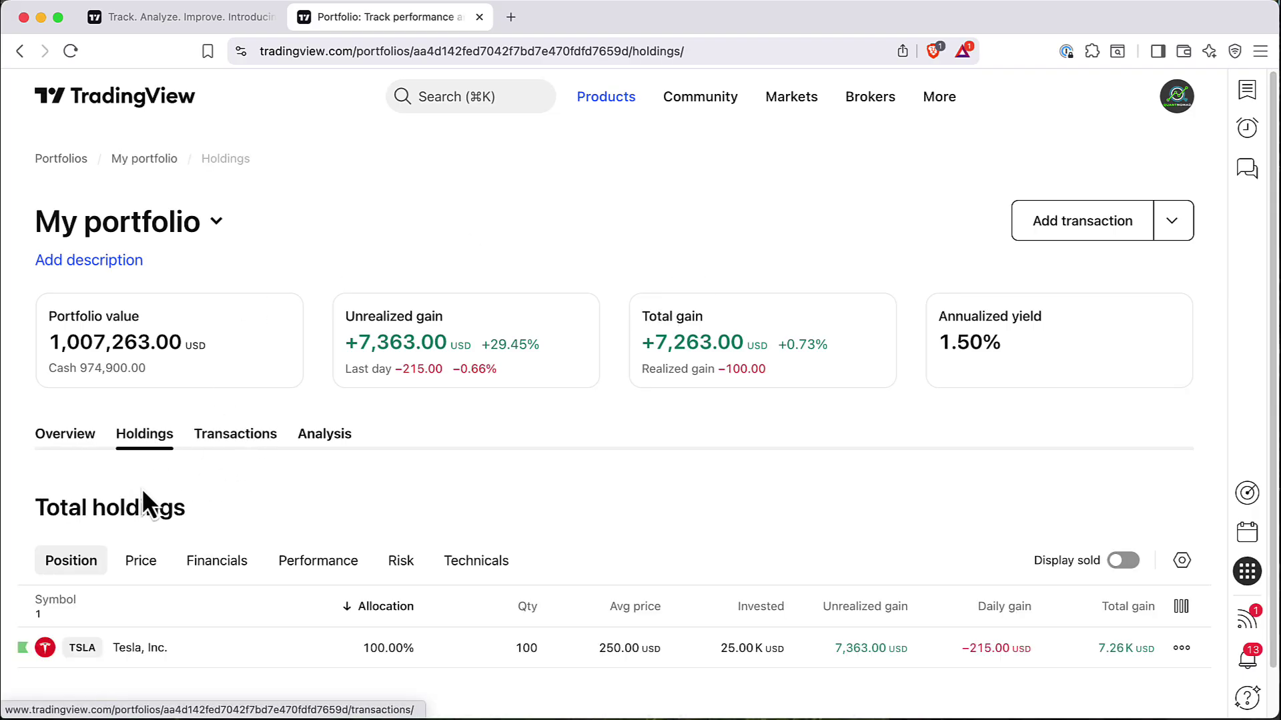
scroll(186, 473, "down", 1)
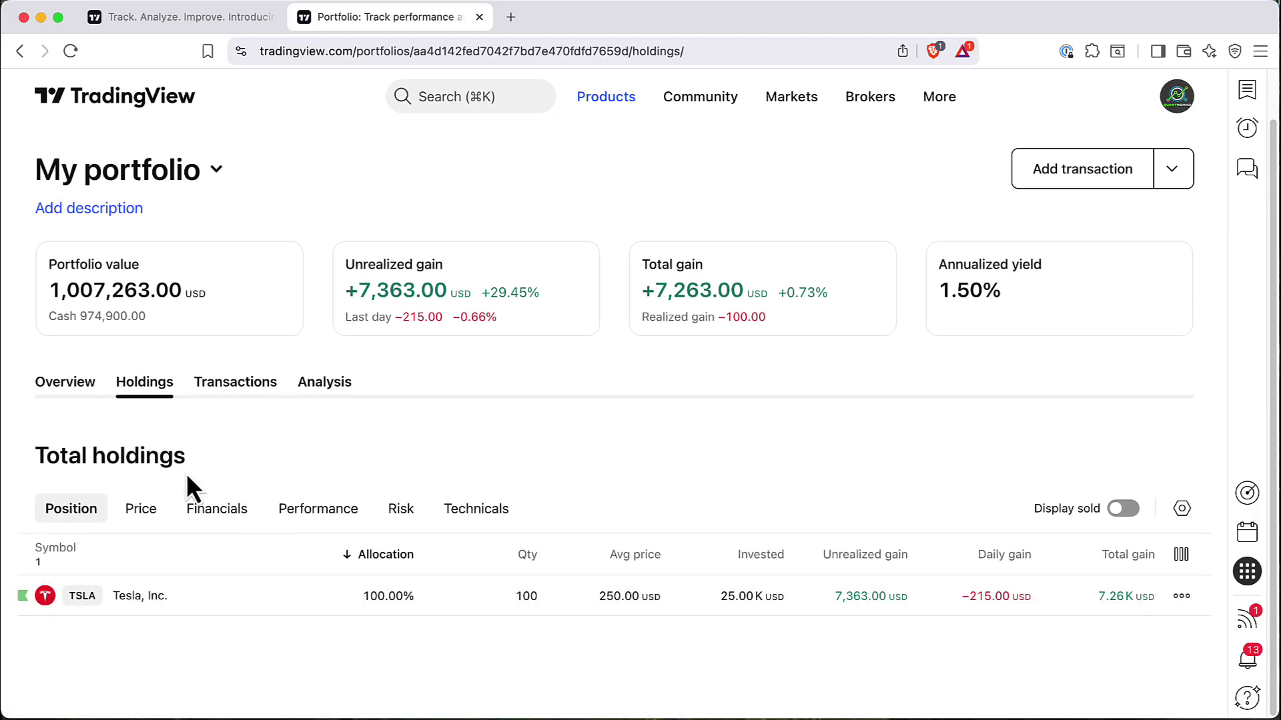
left_click(340, 392)
scroll(480, 360, "down", 5)
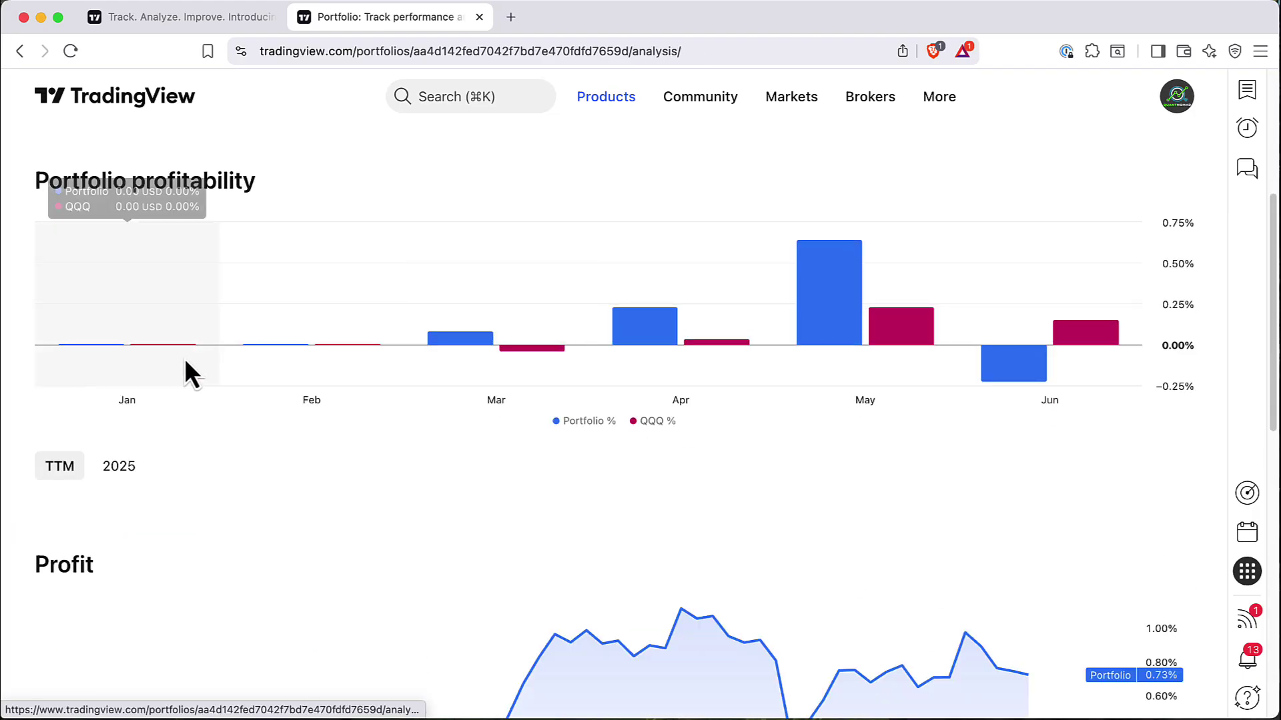
mouse_move(575, 336)
mouse_move(815, 270)
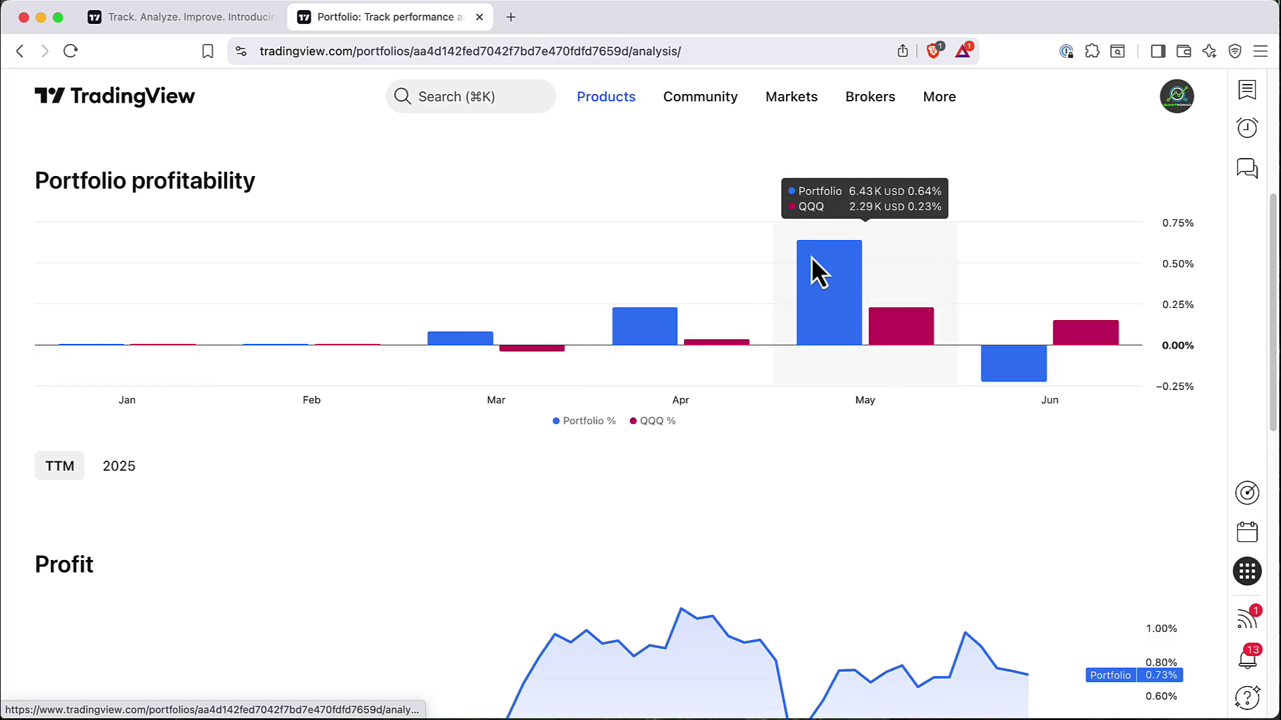
scroll(826, 390, "down", 2)
scroll(826, 400, "down", 5)
scroll(826, 409, "up", 15)
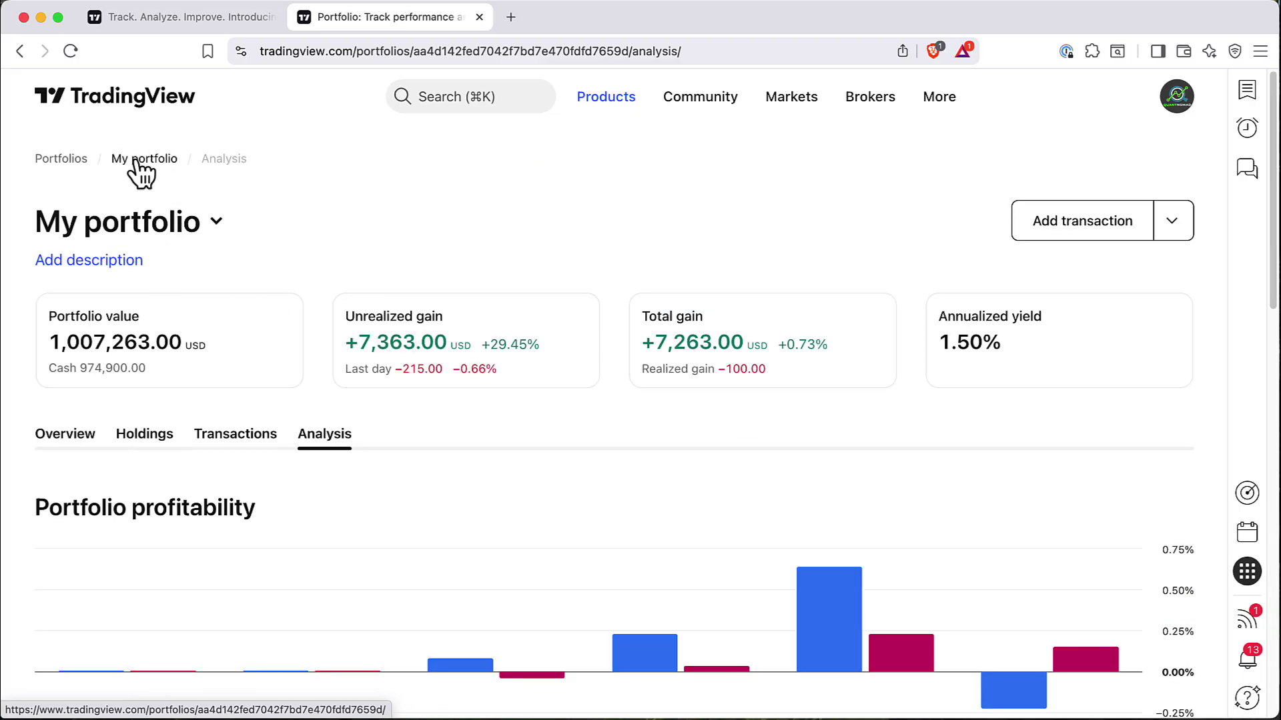
Return to the Portfolios list and cancel the Import CSV file portfolio creation
left_click(75, 162)
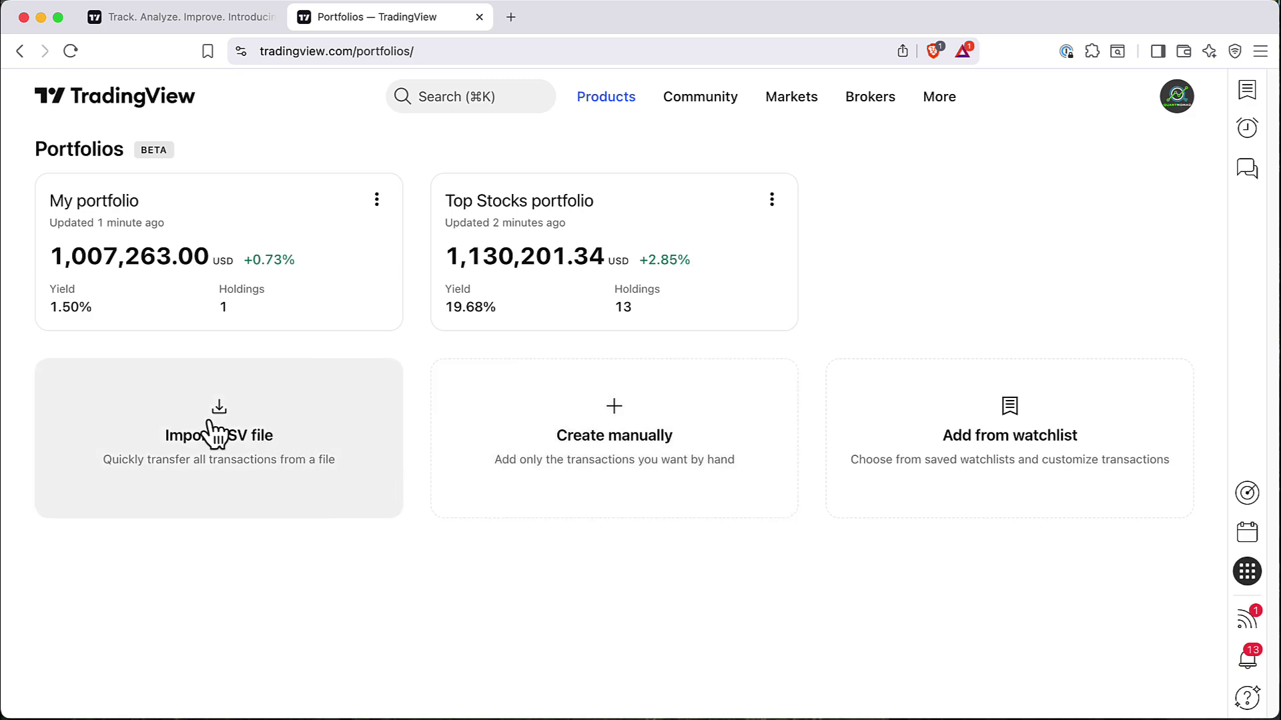
left_click(215, 434)
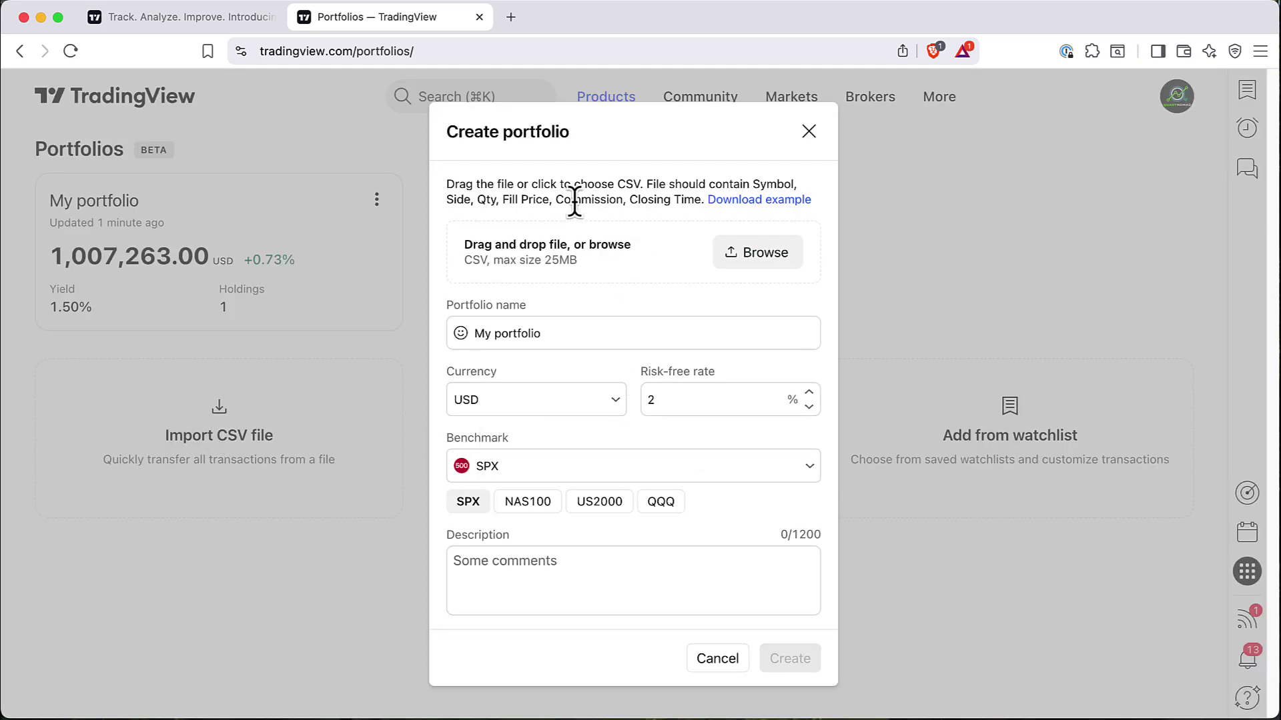
left_click(808, 131)
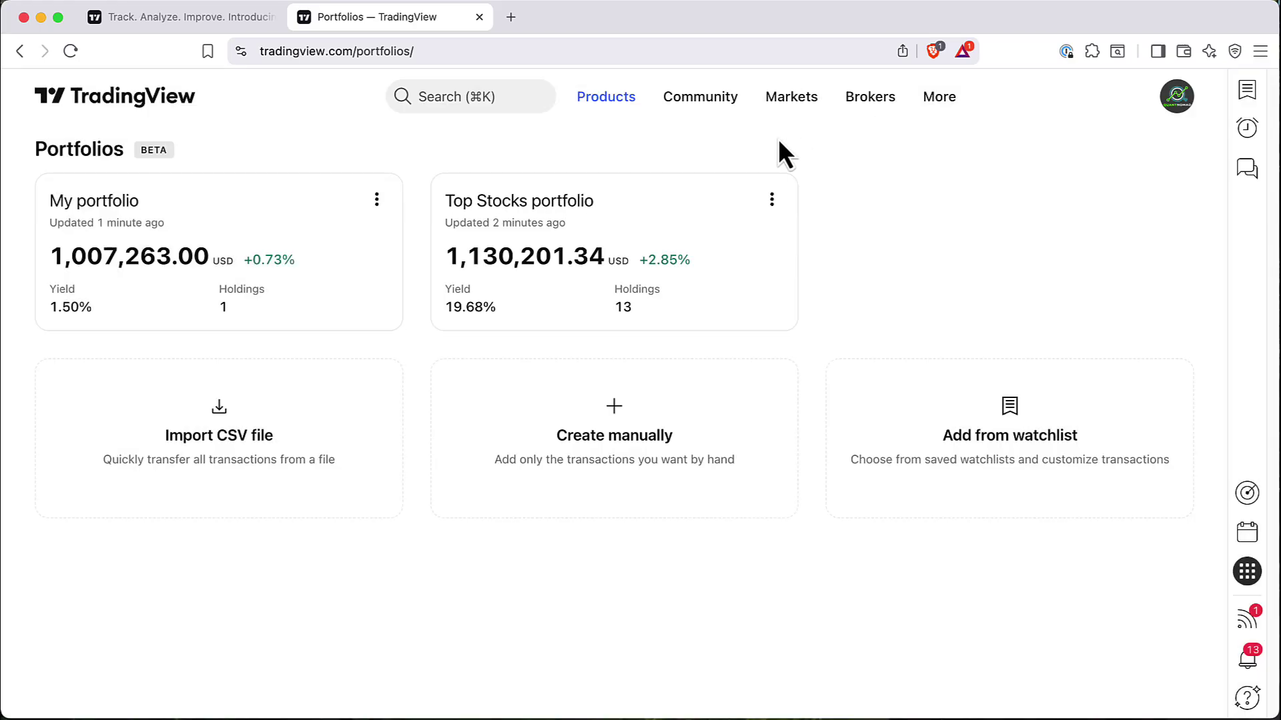
Open the My portfolio card and review its 1,007,263.00 USD value chart and distribution
left_click(259, 253)
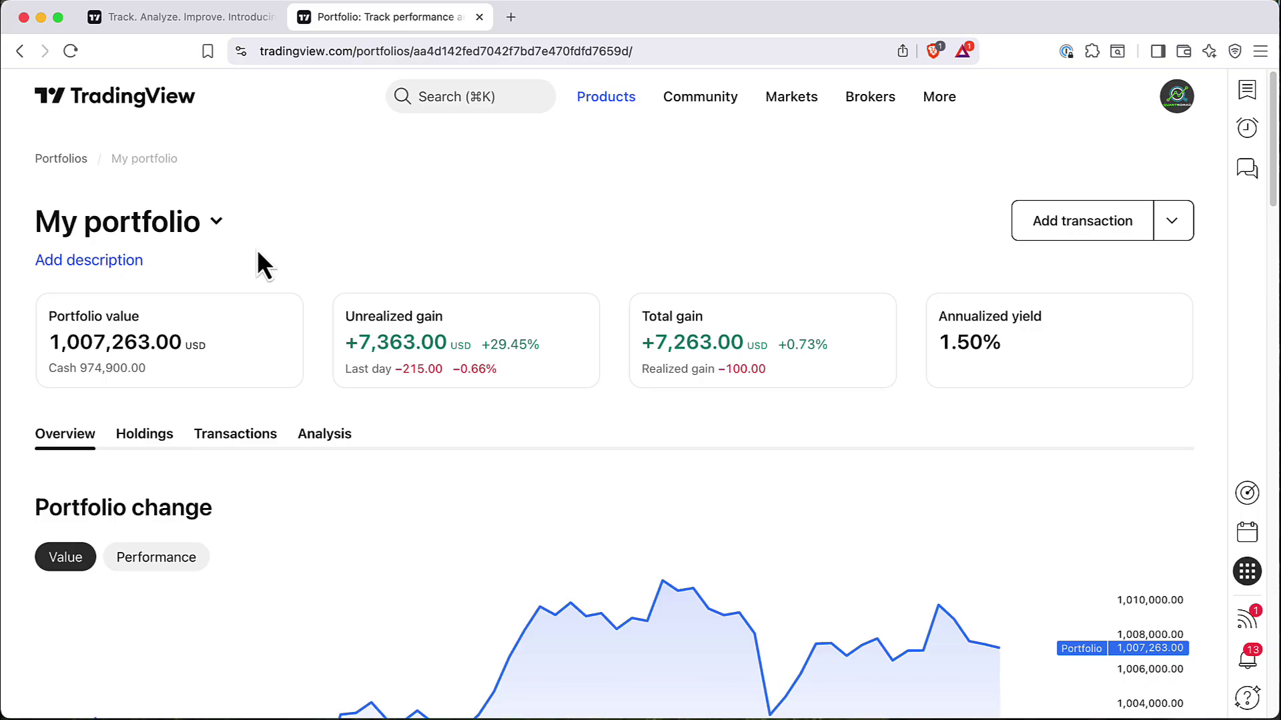
scroll(443, 296, "down", 7)
mouse_move(443, 293)
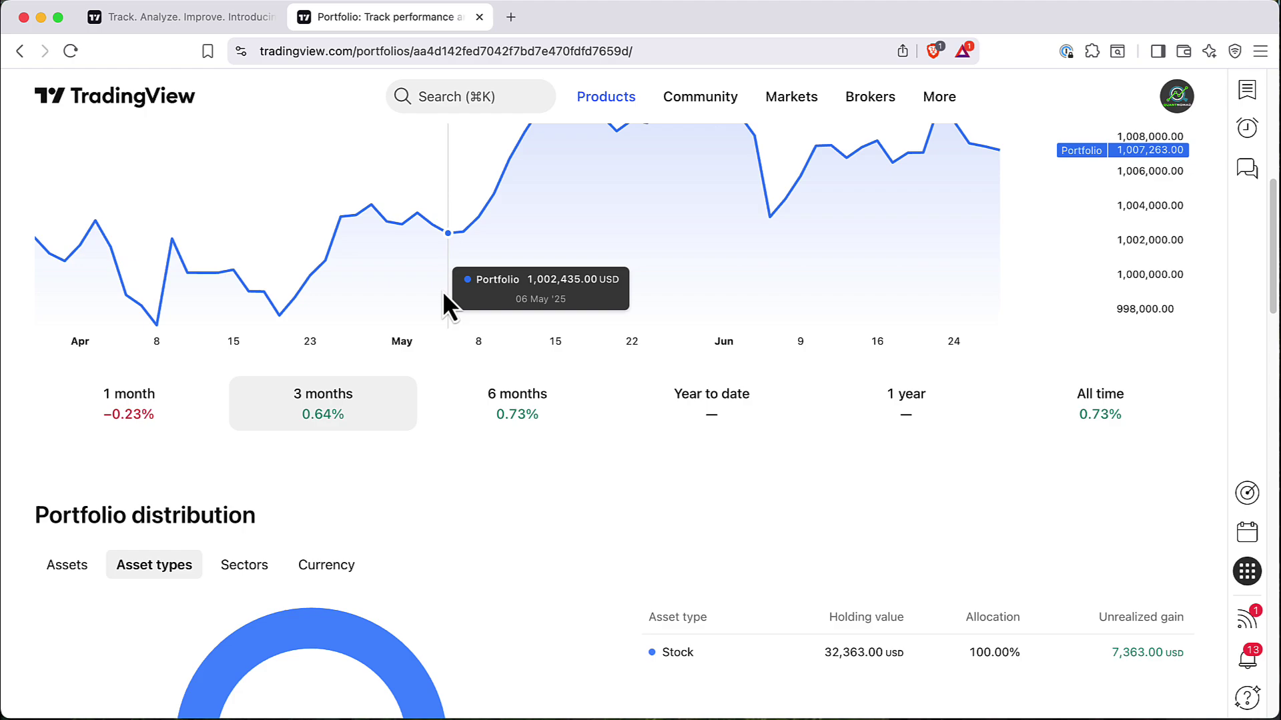
scroll(510, 368, "up", 7)
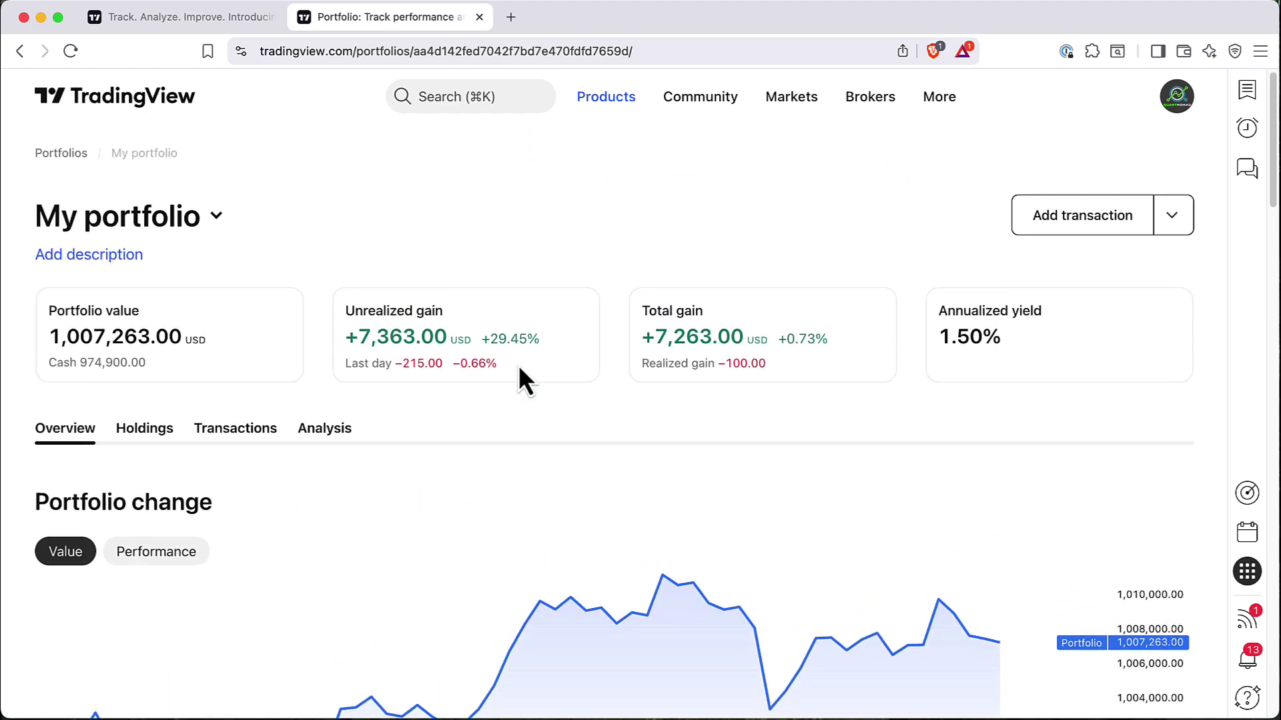